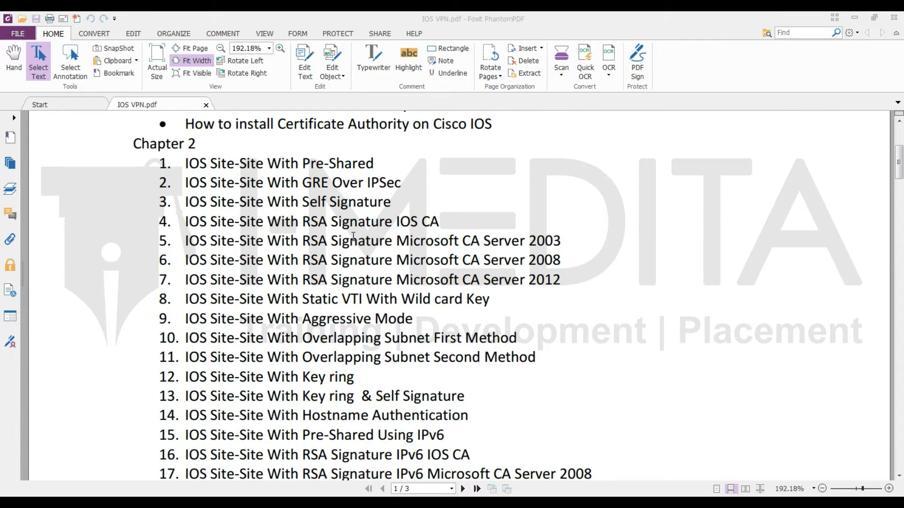
- Highlight Chapter 2 item 5, 'IOS Site-Site With RSA Signature Microsoft CA Server 2003', in the outline
left_click_drag(114, 244, 581, 239)
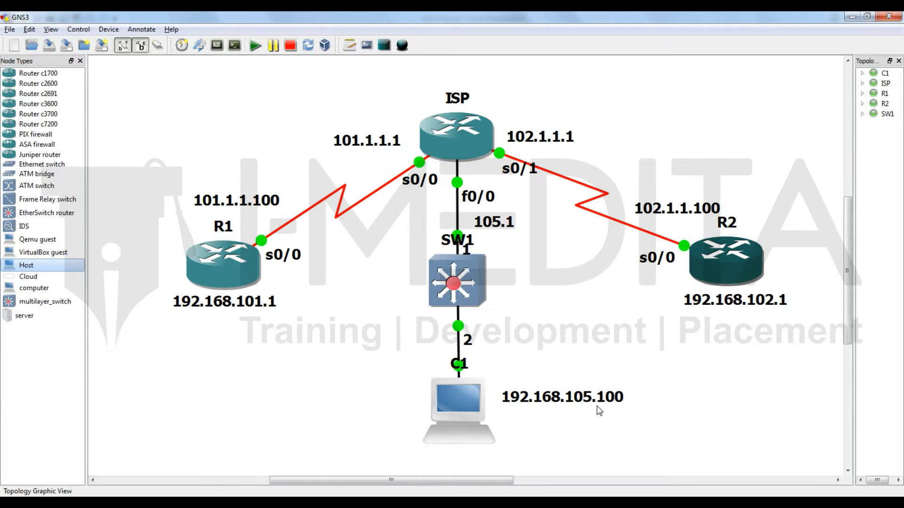
- Place a text note reading 'NTP_Server' beside the ISP router on the topology
left_click(349, 45)
left_click(482, 98)
type("NTP_S")
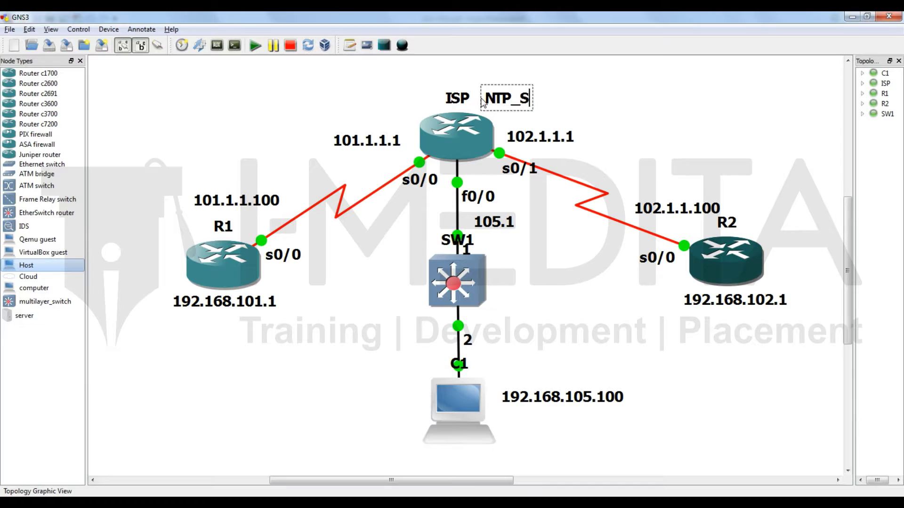
type("erver")
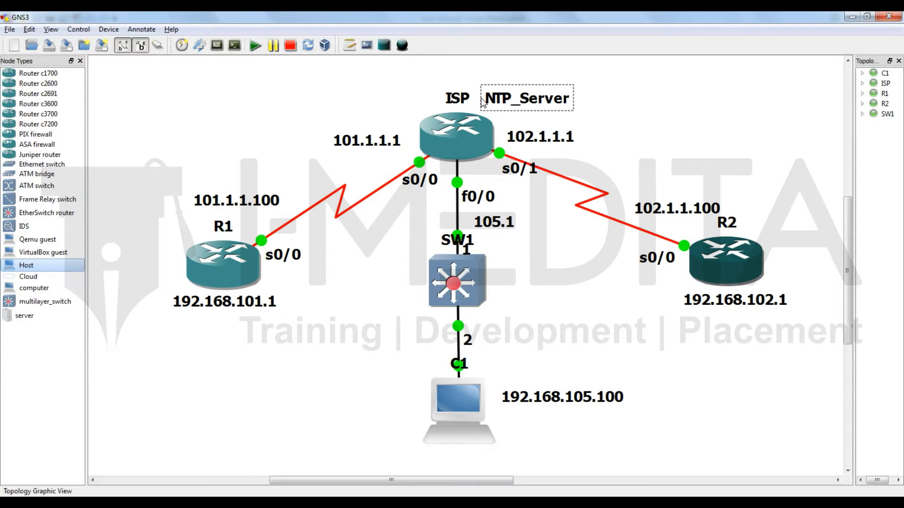
left_click(364, 96)
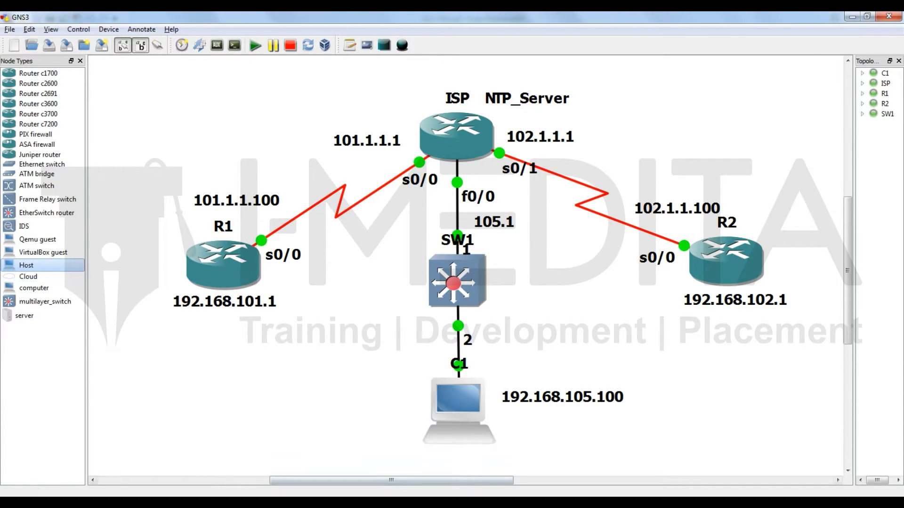
- On R1, address FastEthernet0/0 as 192.168.101.1/24 and bring it up
key("alt+Tab")
key("alt+1")
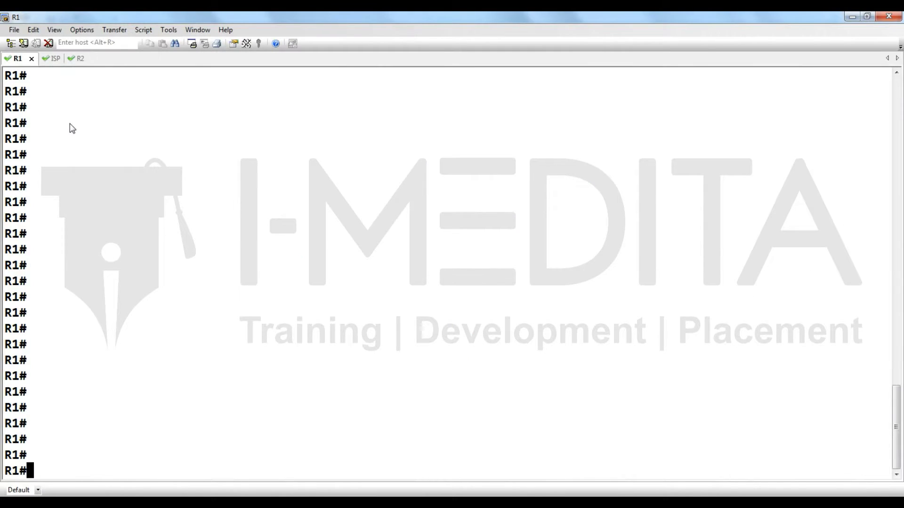
type("conf t")
key("Return")
key("Return")
key("Return")
type("int")
key("Tab")
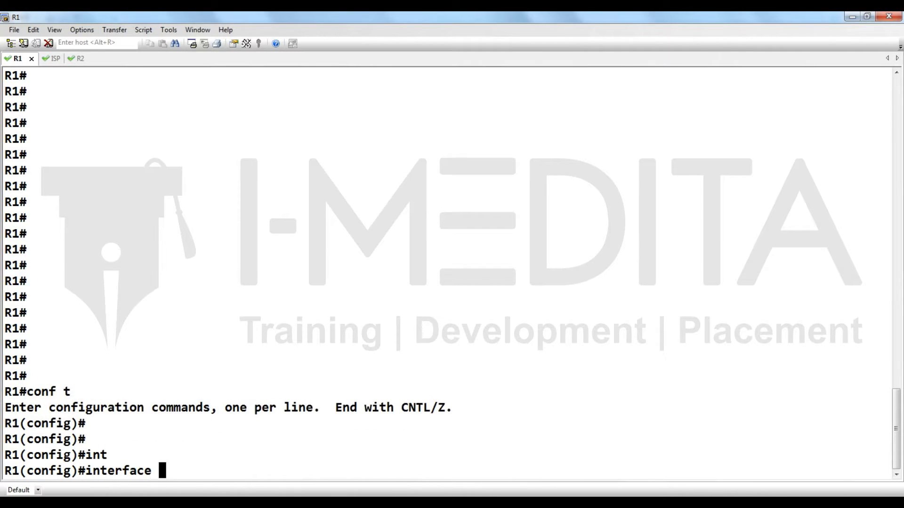
type("f")
key("Tab")
type("0/0")
key("Return")
type("no sh")
key("Tab")
key("Return")
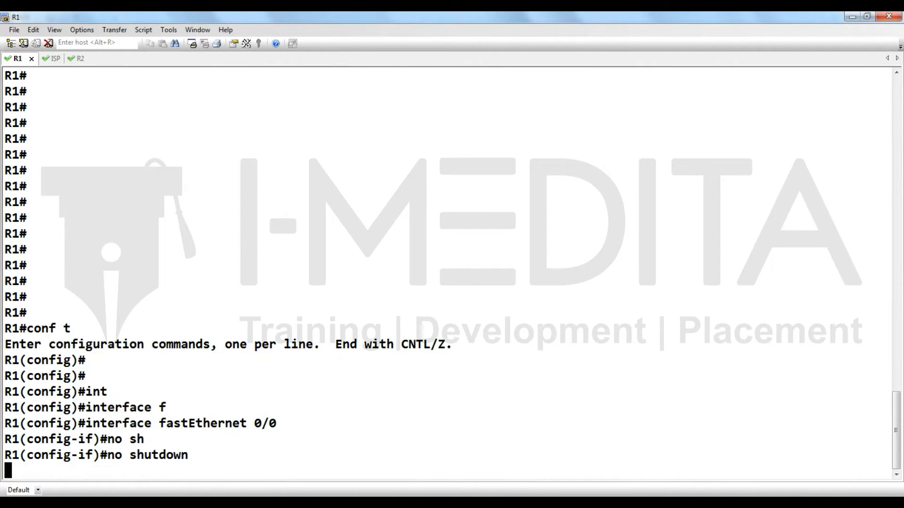
type("ip add 192.168")
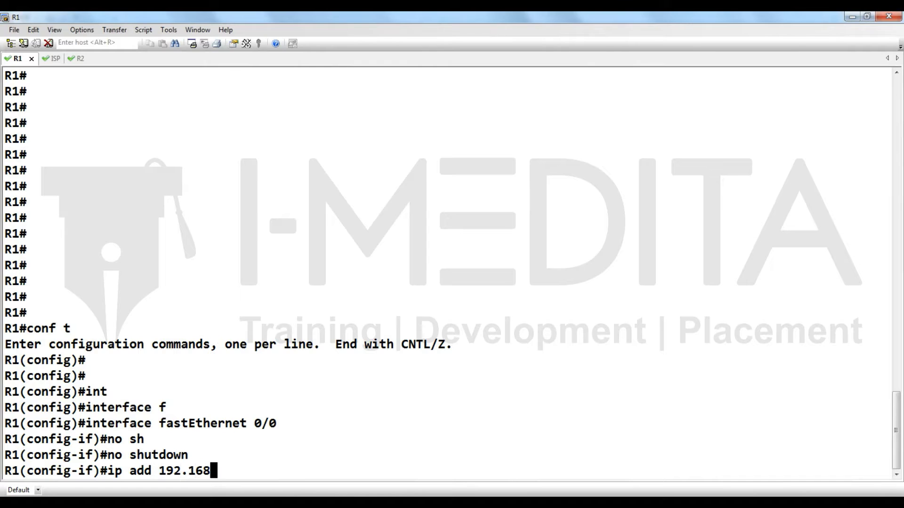
type(".101.1 255.255.255.0")
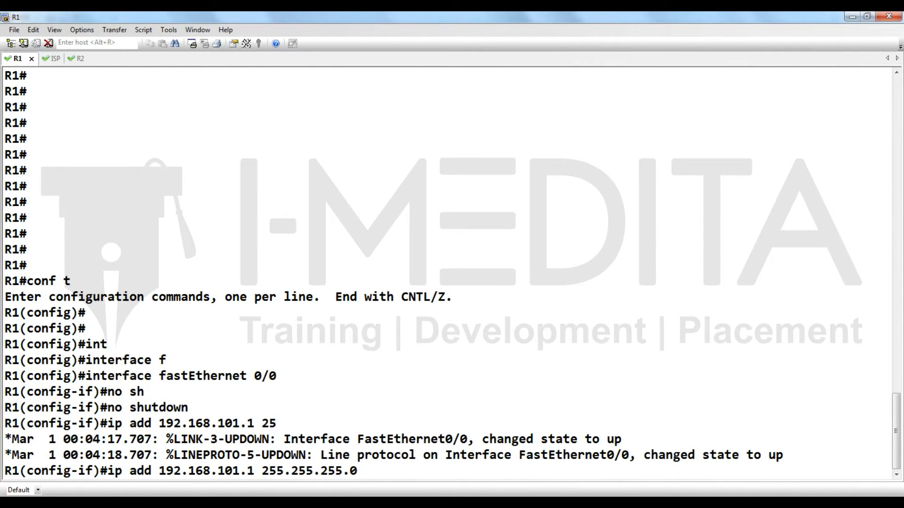
key("Return")
type("no sh")
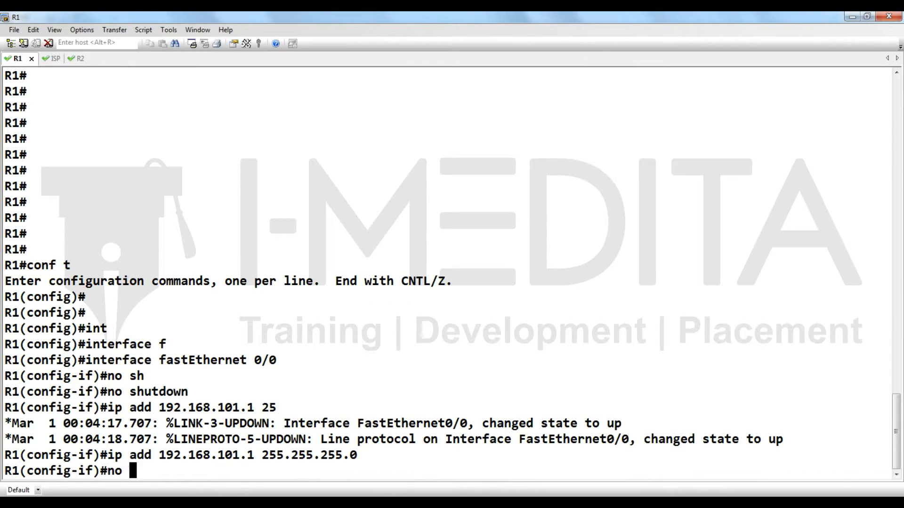
key("Tab")
key("Return")
- Address R1's Serial0/0 as 101.1.1.100/24 and bring it up
type("int s0/0")
key("Return")
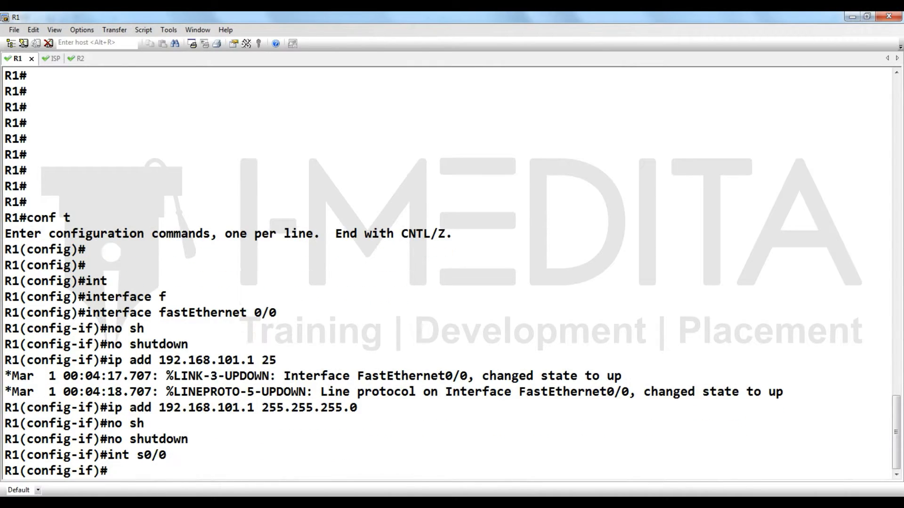
type("no sh")
key("Tab")
key("Return")
type("ip add 1")
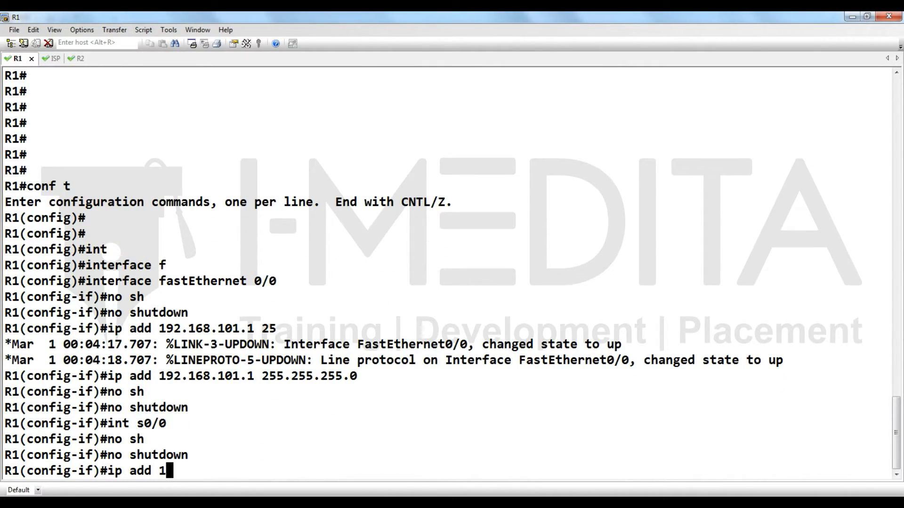
type("01.1.11.100")
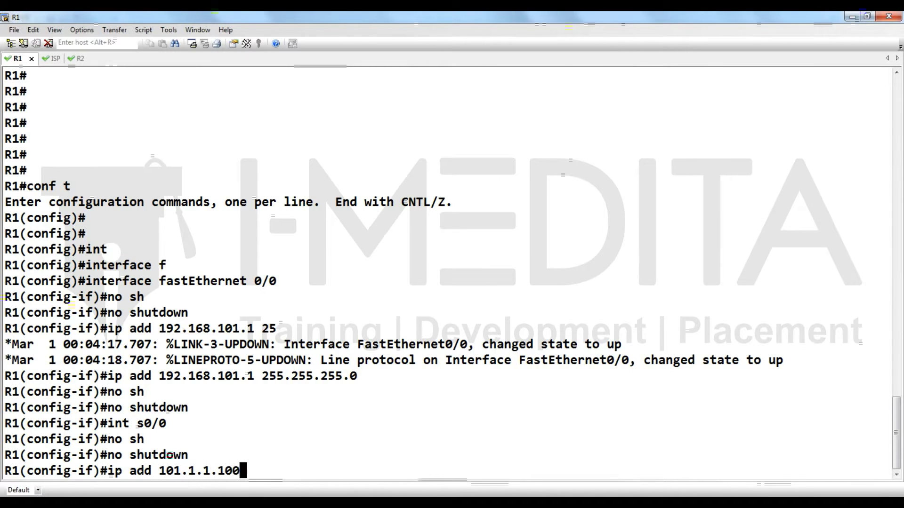
type(" 255.255.255.255.0")
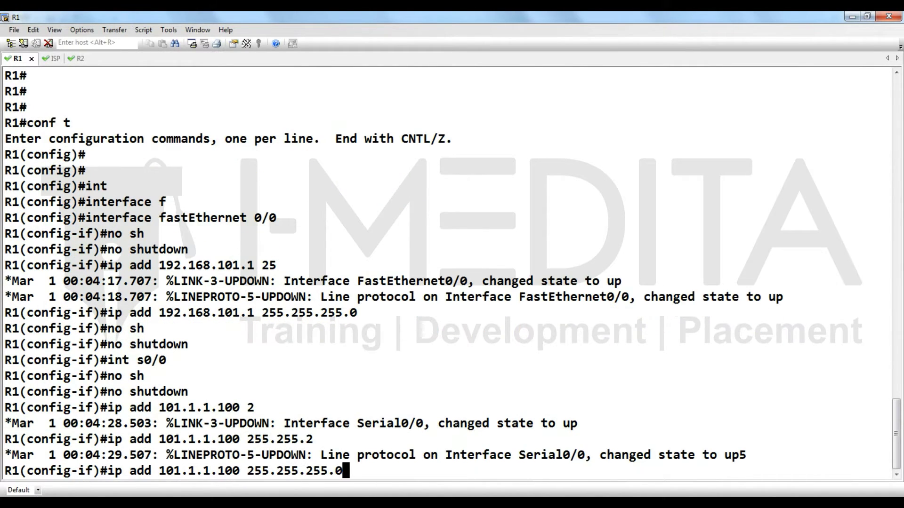
key("Return")
type("no sh")
key("Tab")
key("Return")
- Add R1's default route via 101.1.1.1 and review the command history
type("ip ro")
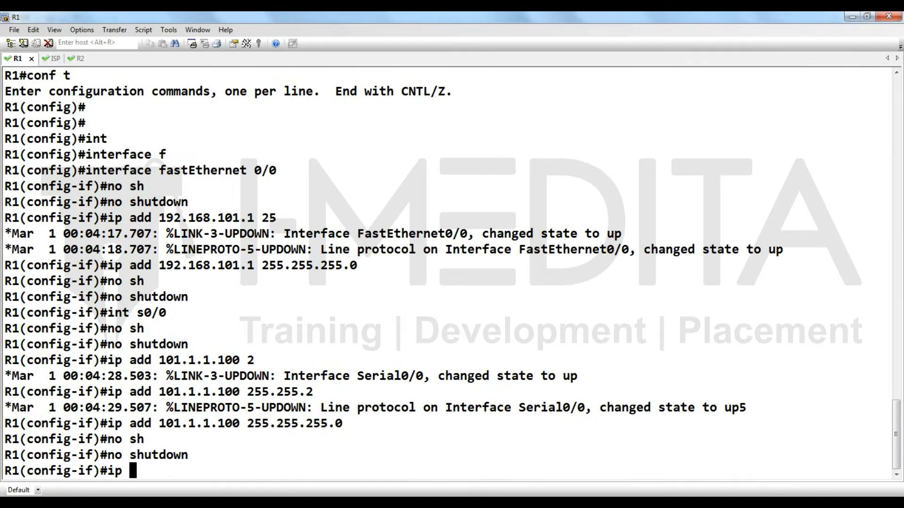
key("Tab")
type("0.0.0 ")
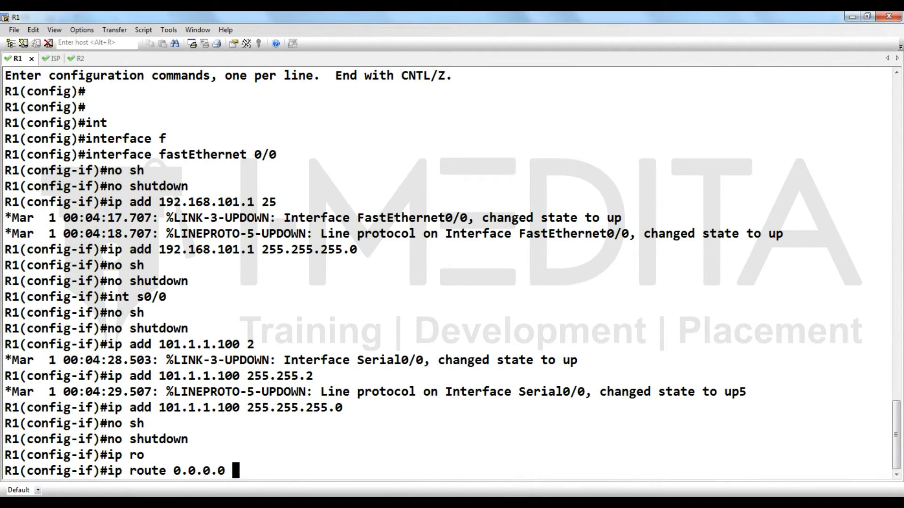
type("0.0.0.0 101.")
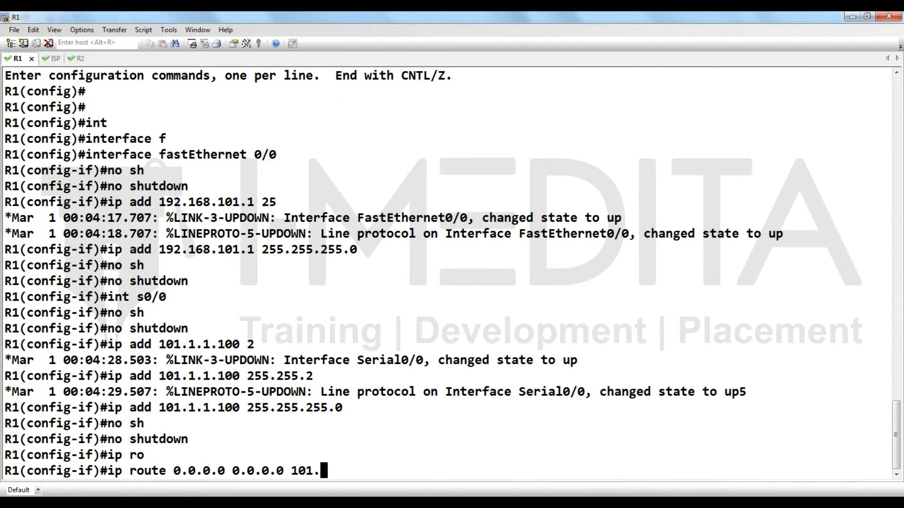
type("1.11.1")
key("Return")
type("do")
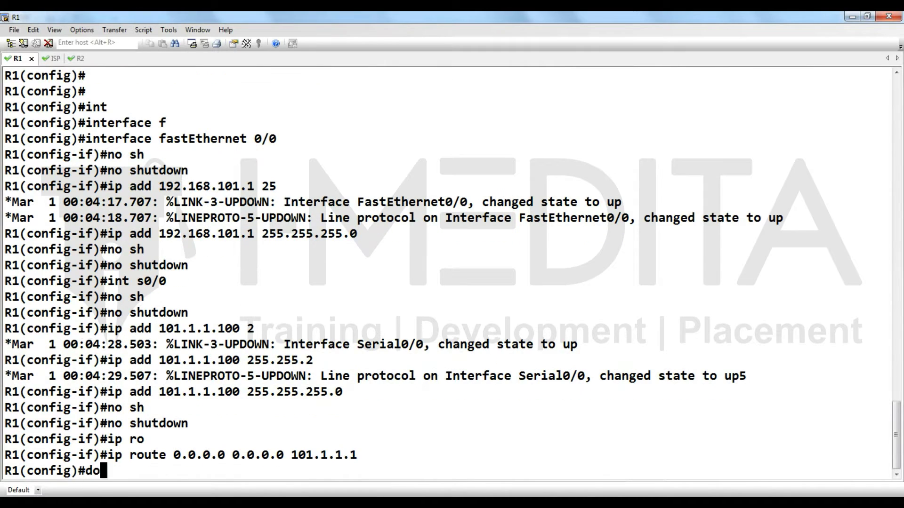
type(" sh hist")
key("Return")
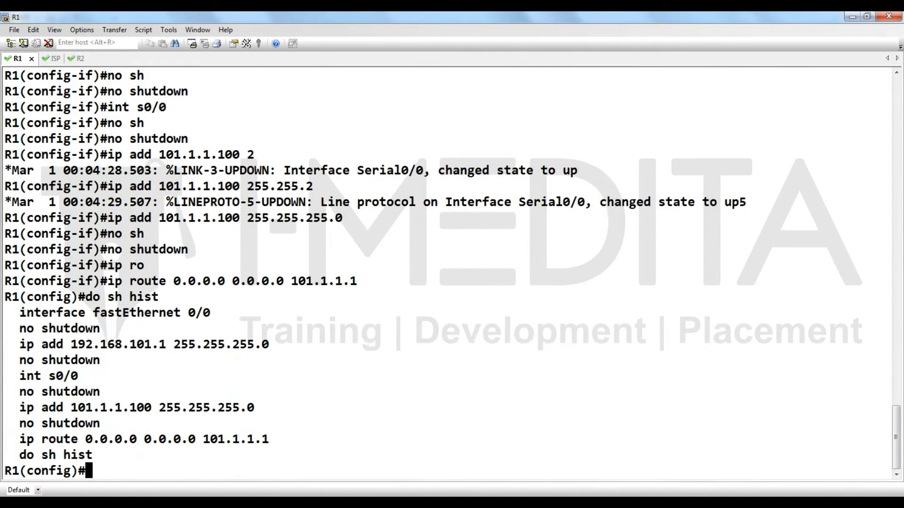
key("alt+Tab")
key("alt+Tab")
- On ISP, address FastEthernet0/0 as 192.168.105.1/24 and bring it up
key("ctrl+Tab")
type("conf t")
key("Return")
key("Return")
type("int")
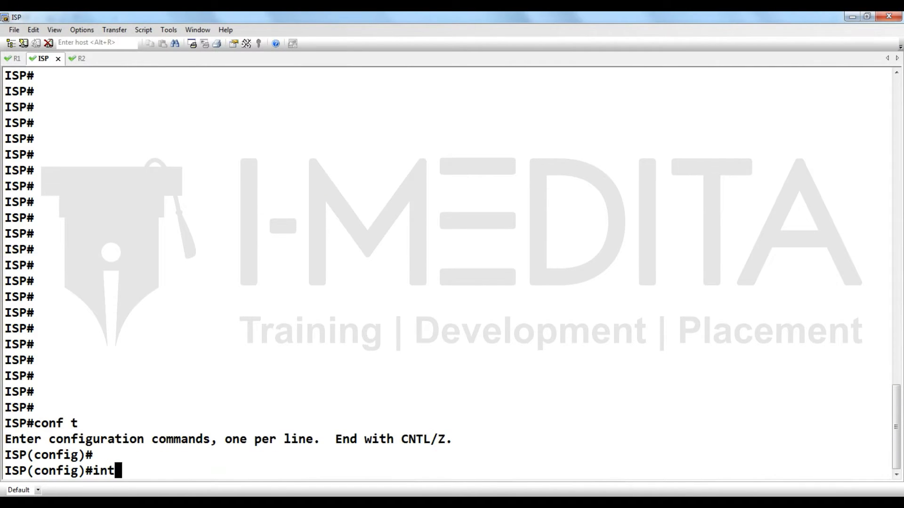
key("Tab")
type("f")
key("Tab")
type("0/0")
key("Return")
type("no sh")
key("Tab")
key("Return")
type("i")
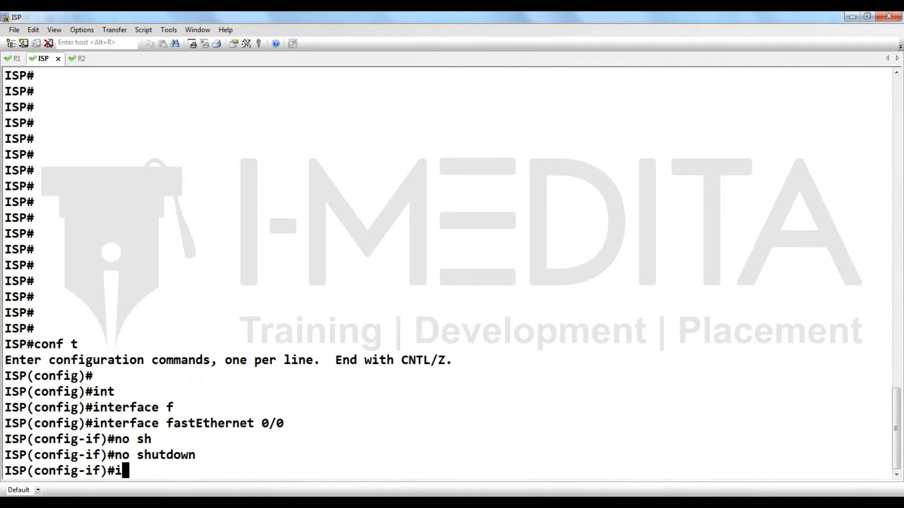
type("p add 192.168.1")
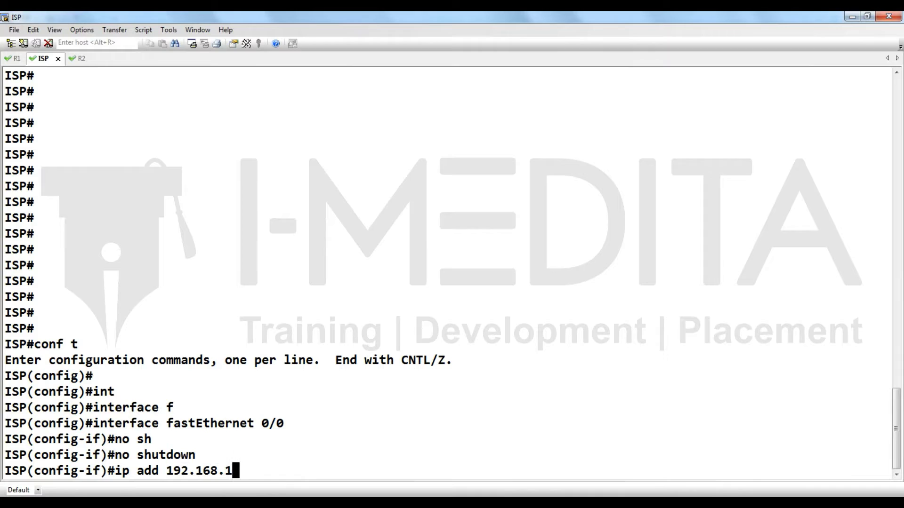
type("05.1 255.255.255.0")
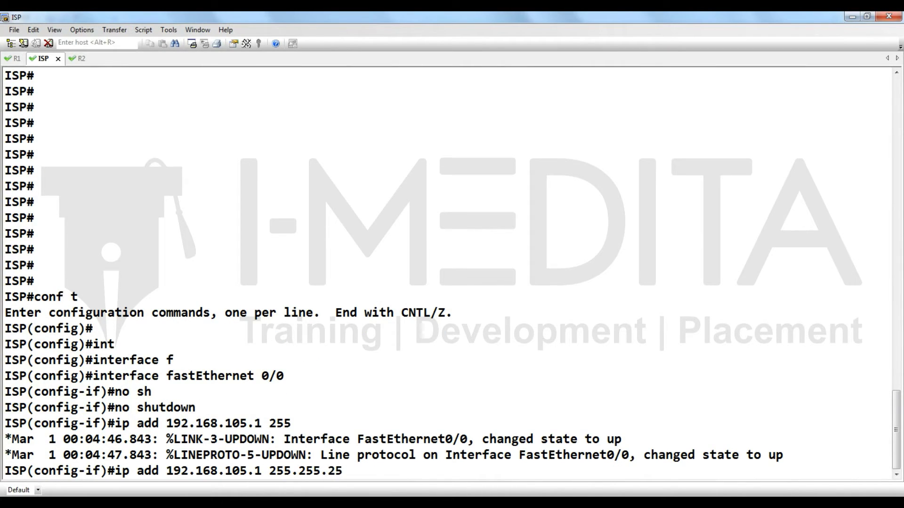
key("Return")
type("no hs")
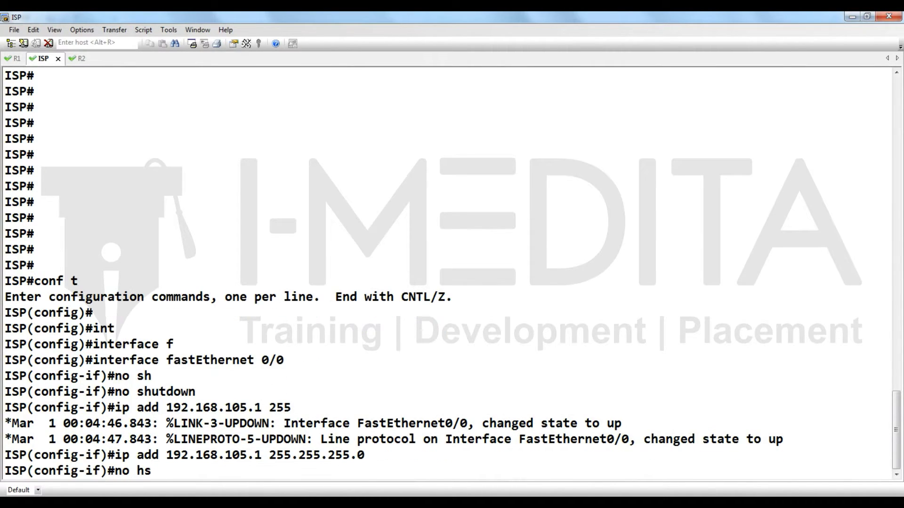
type("sh")
key("Tab")
key("Return")
- Address ISP's Serial0/0 as 101.1.1.1/24 and bring it up
type("int s0/0")
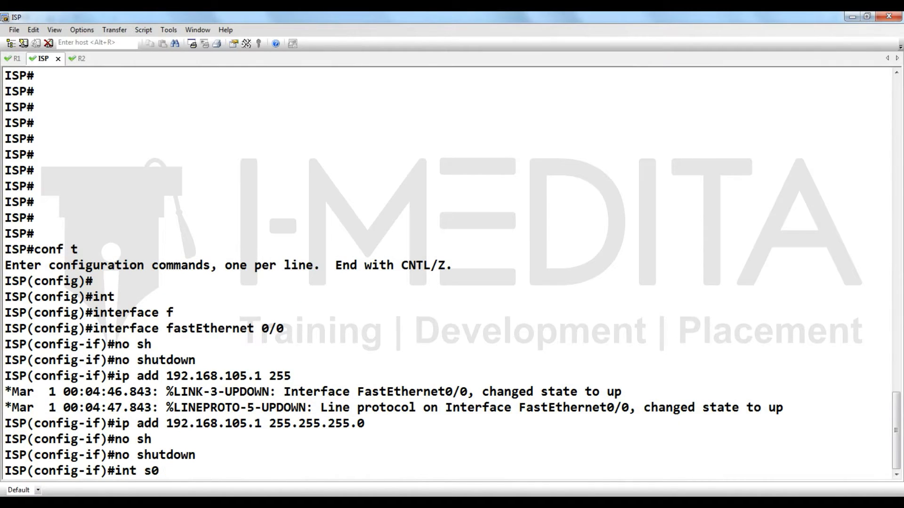
key("Return")
type("no sh")
key("Tab")
key("Return")
type("ip ad")
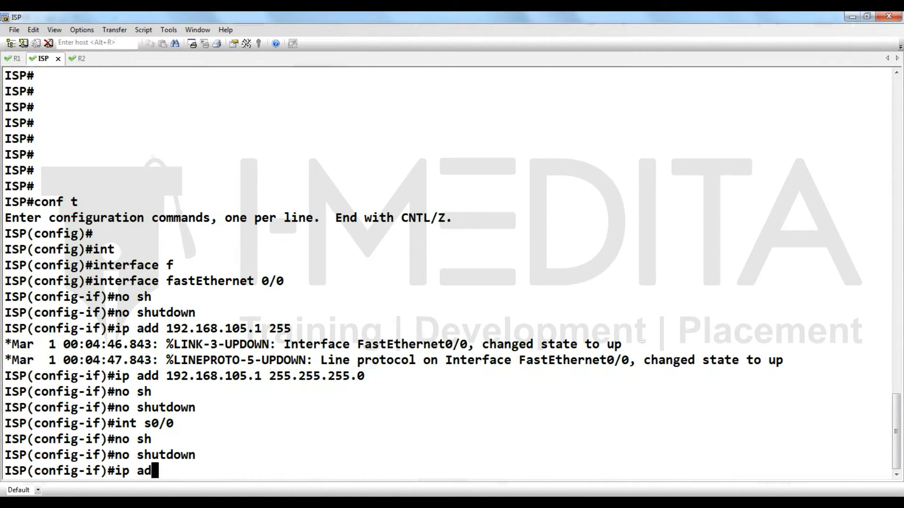
type("d 101.1.1.1 255.255.255.0")
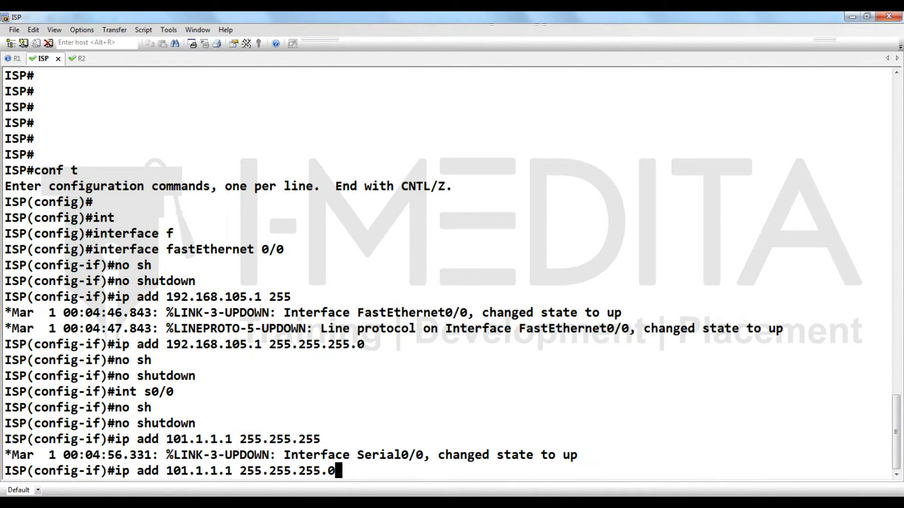
key("Return")
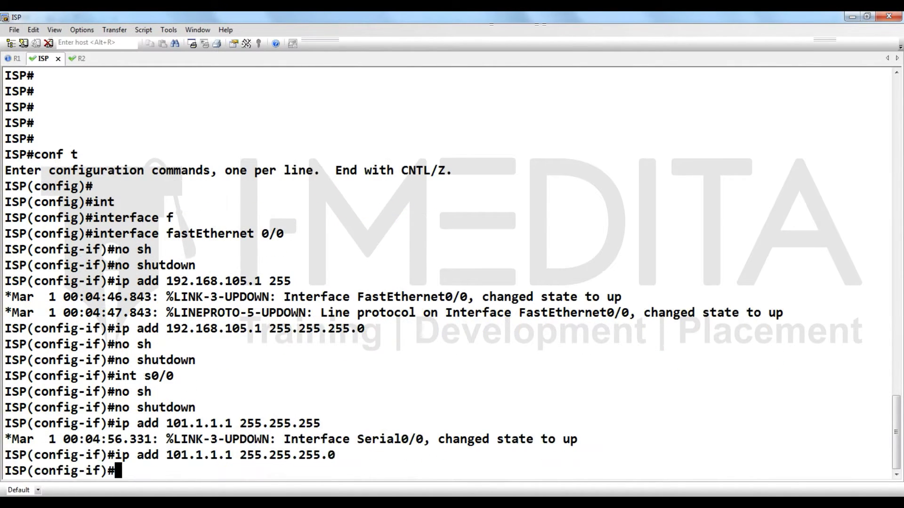
type("no sh")
key("Tab")
key("Return")
- Address ISP's Serial0/1 as 102.1.1.1/24 and bring it up
type("int s0/1")
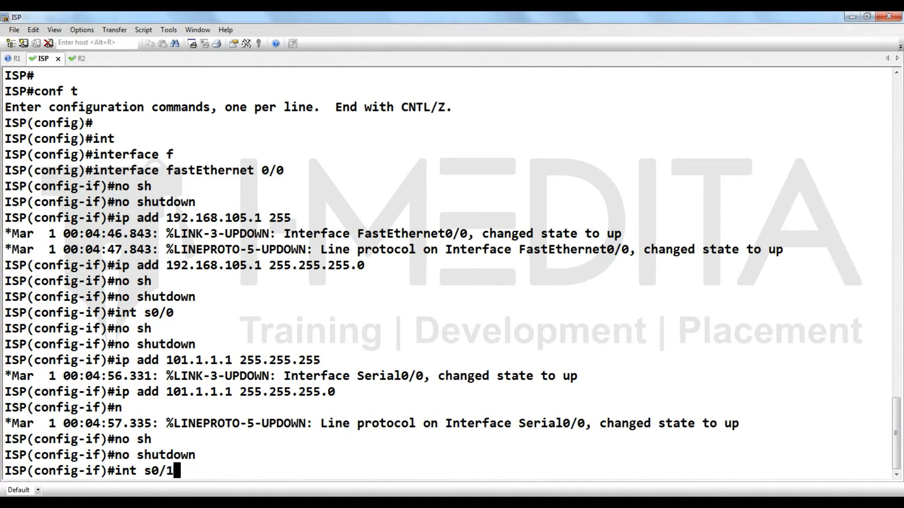
key("Return")
type("no sh")
key("Tab")
key("Return")
type("ip add")
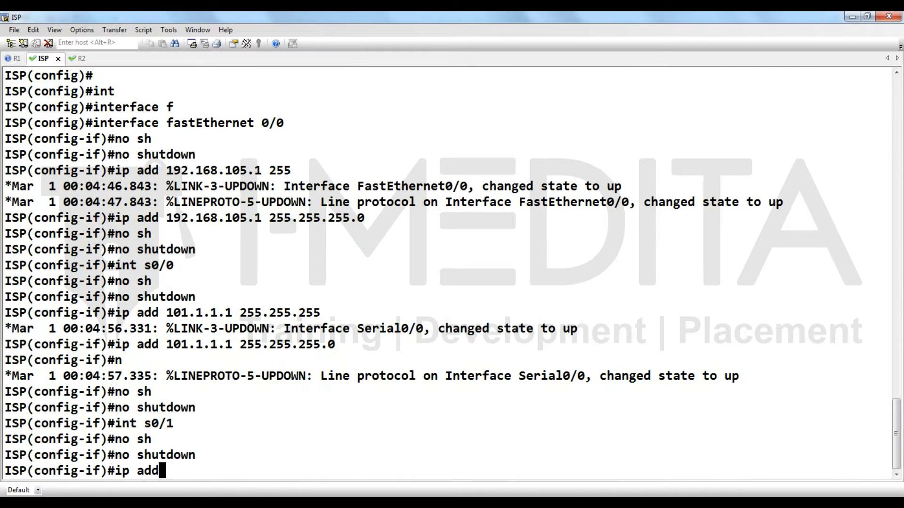
type(" 102.1.1.1 255")
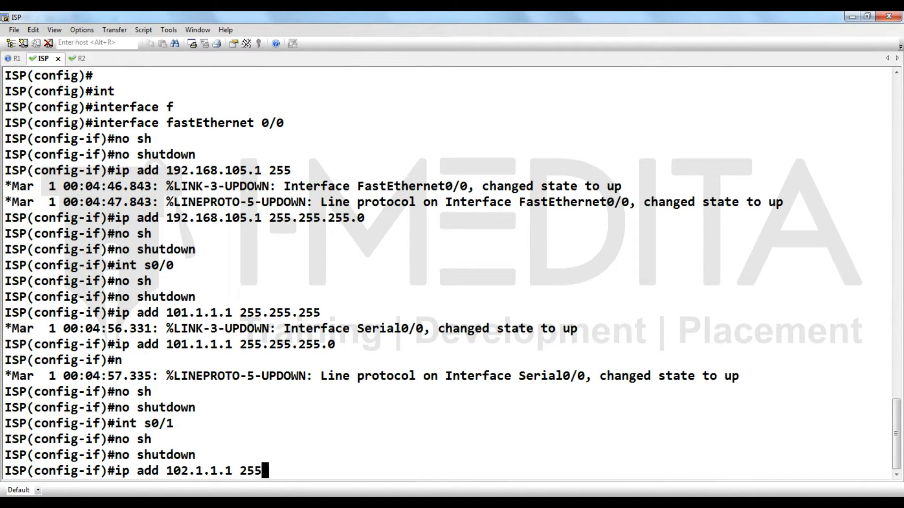
type(".255.255.0")
key("Return")
type("no sh")
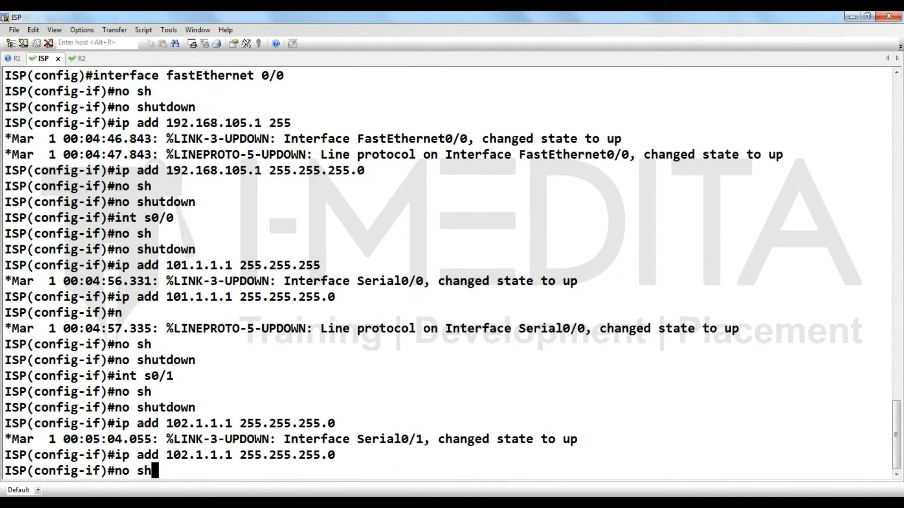
key("Tab")
key("Return")
- Display the ISP router's command history with do sh hist
type("do sh hjos")
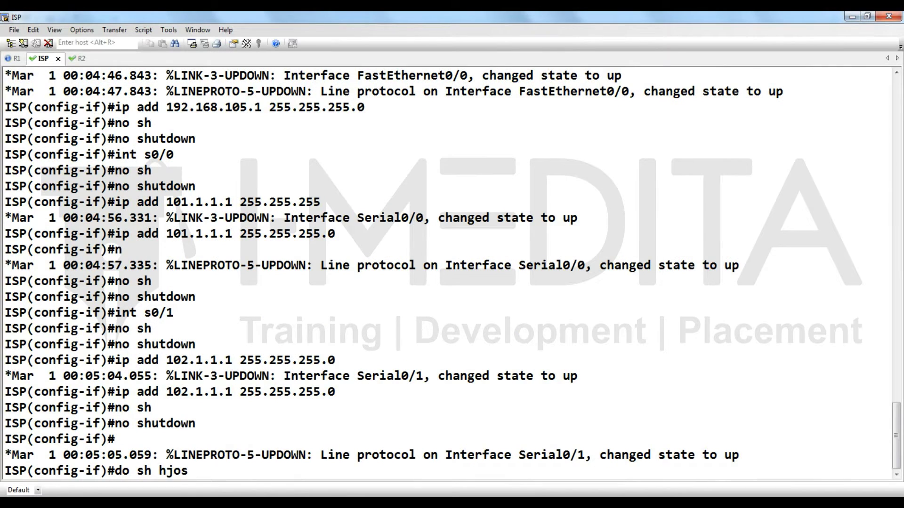
key("BackSpace")
key("BackSpace")
type("st")
key("Return")
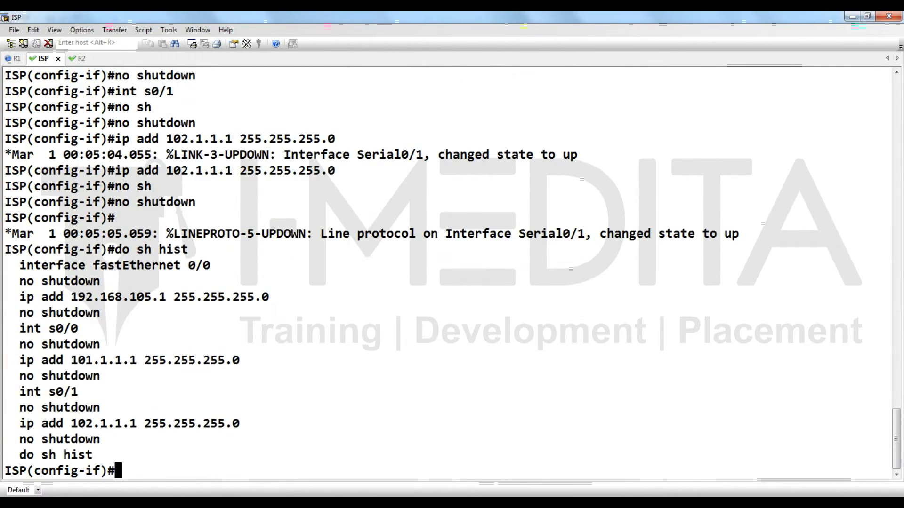
- On R2, address FastEthernet0/0 as 192.168.102.1/24 and bring it up
key("ctrl+Tab")
type("conf t")
key("Return")
key("Return")
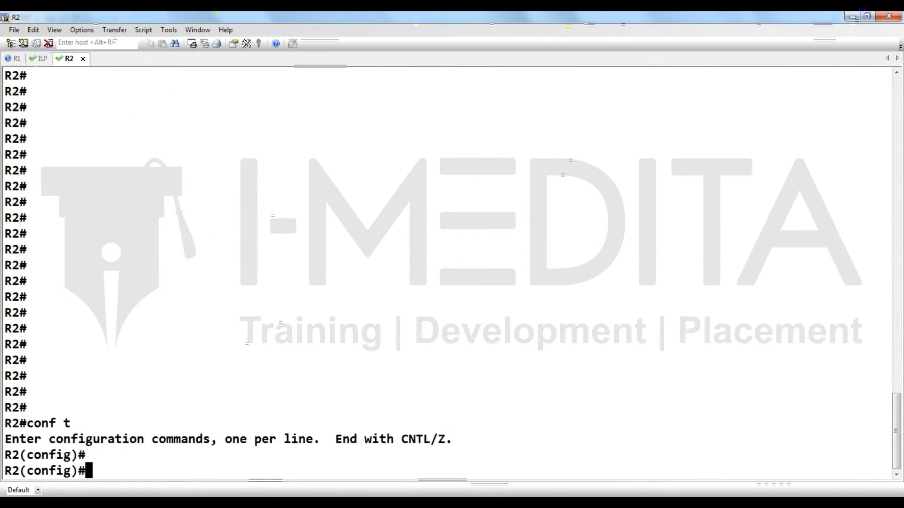
type("int")
key("Tab")
type("f0")
key("Tab")
type("/0")
key("Return")
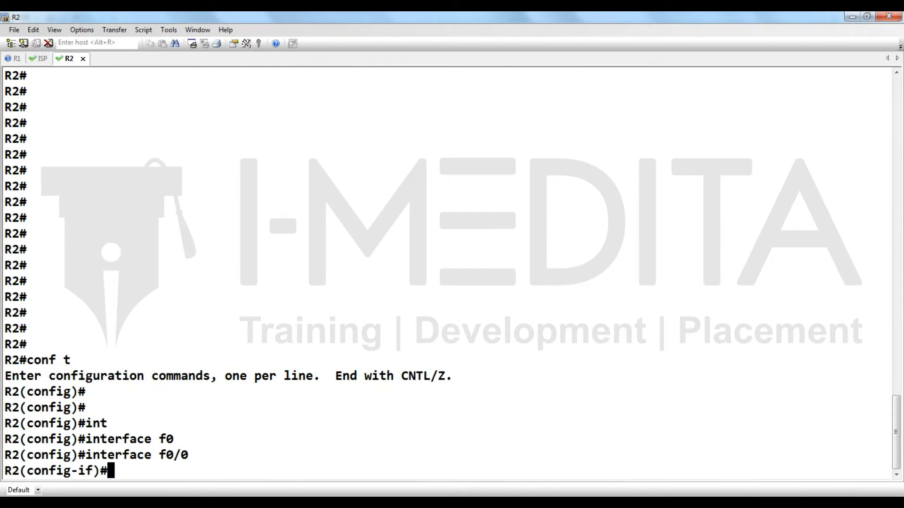
type("no sh")
key("Tab")
key("Return")
type("ip add 19")
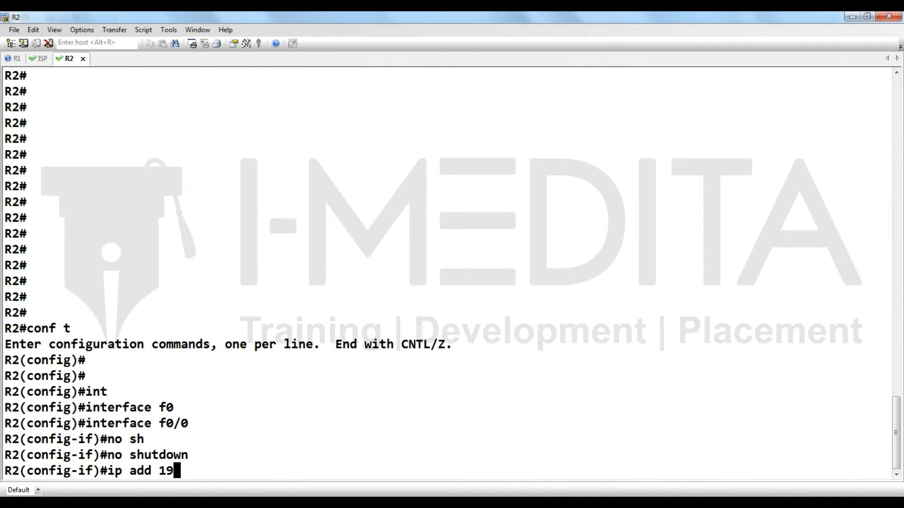
type("2.168.102.1.")
key("BackSpace")
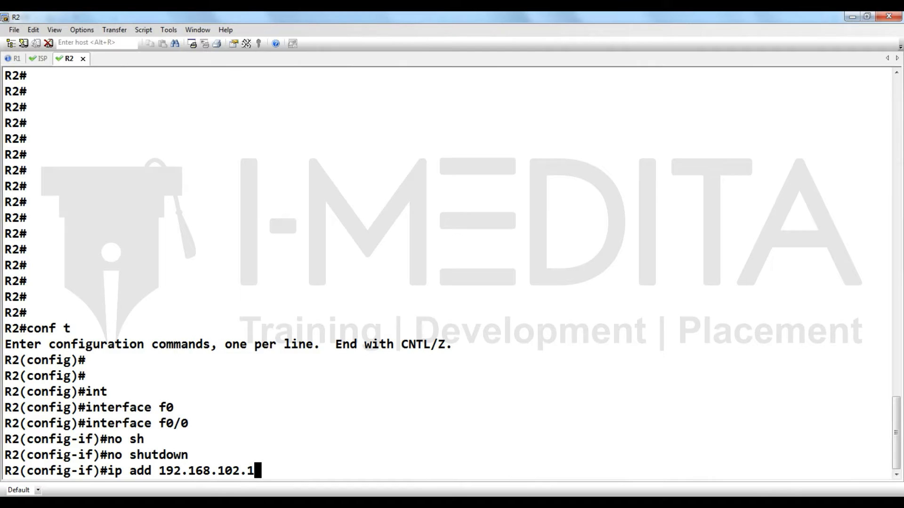
type("255.255.255.0")
key("Return")
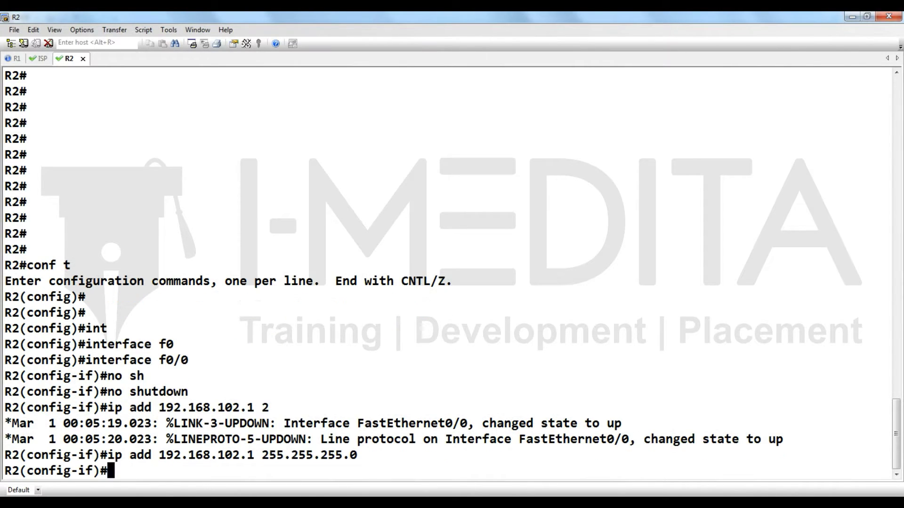
type("no sh")
key("Tab")
key("Return")
- Address R2's Serial0/0 as 102.1.1.100/24 and bring it up
type("int s0/")
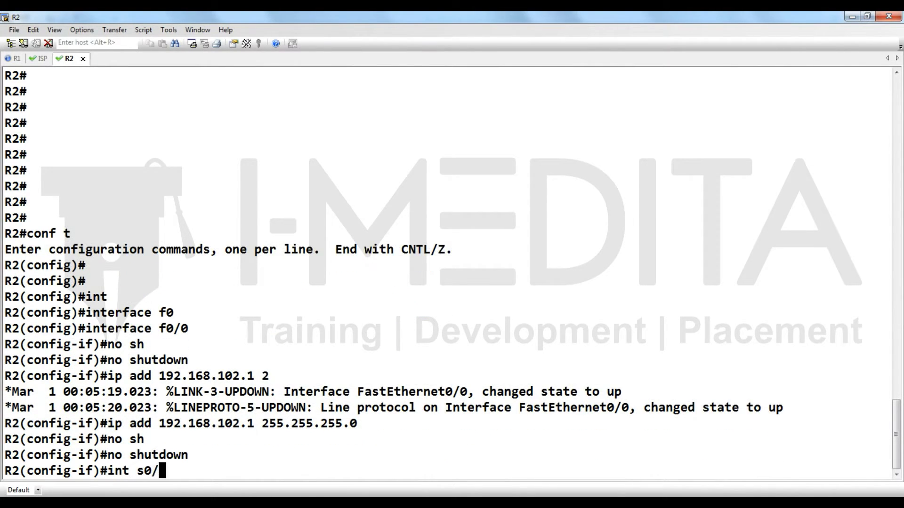
type("0")
key("Return")
type("no sh")
key("Tab")
key("Return")
type("ip add")
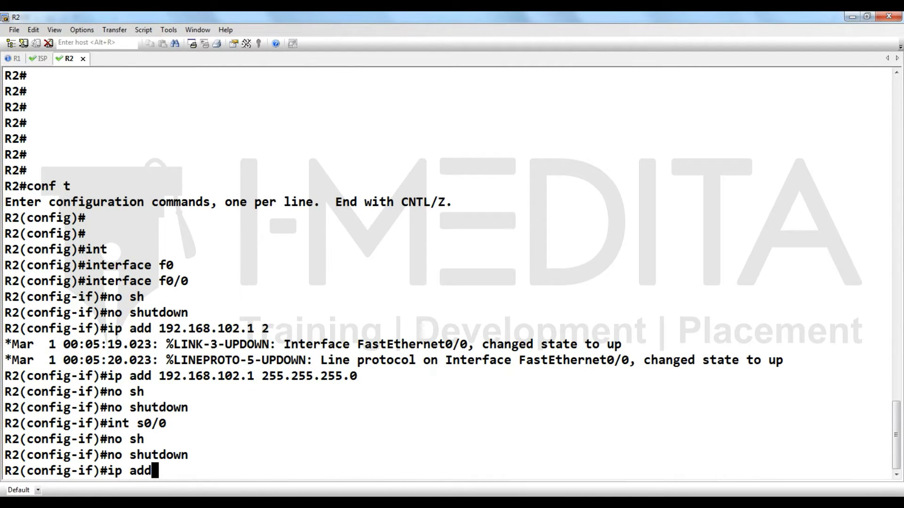
type(" 102.1.1.100 2")
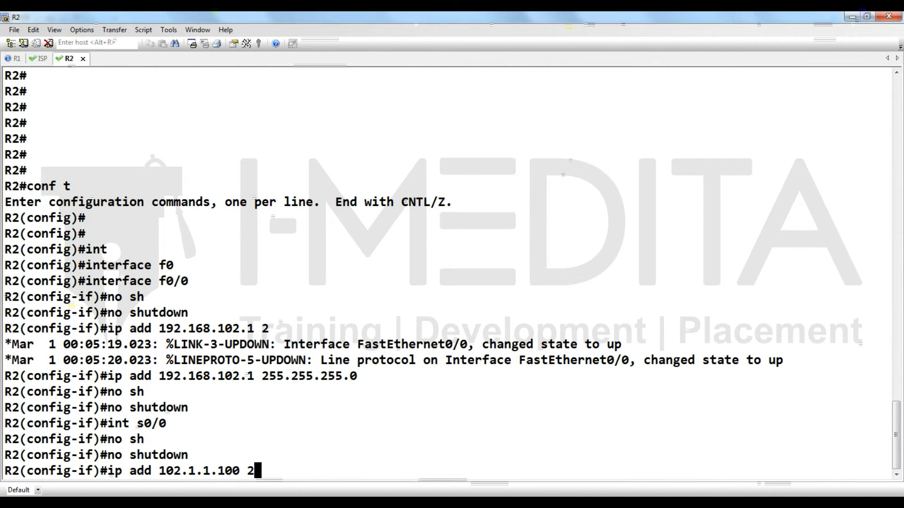
type("55.255.255.0")
key("Return")
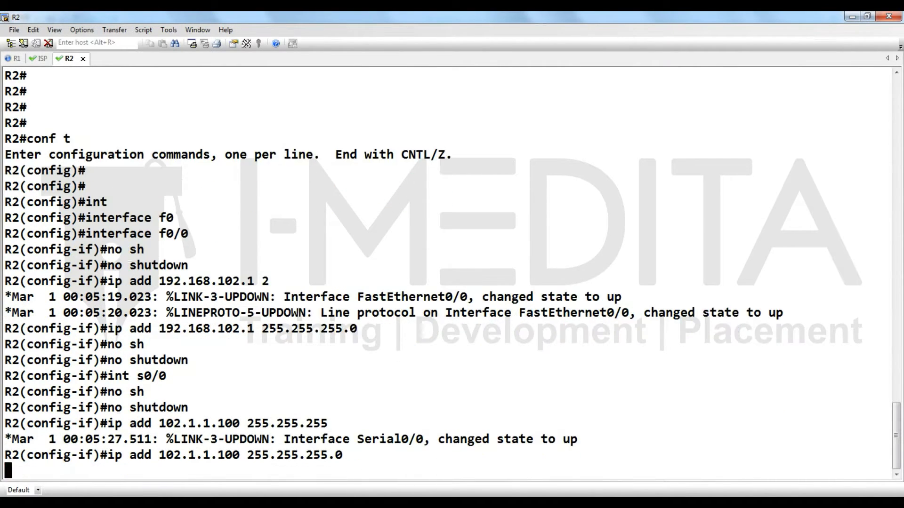
type("no sh")
key("Tab")
key("Return")
- Add R2's default route via 102.1.1.1 and exit configuration mode
type("ip ro")
key("Tab")
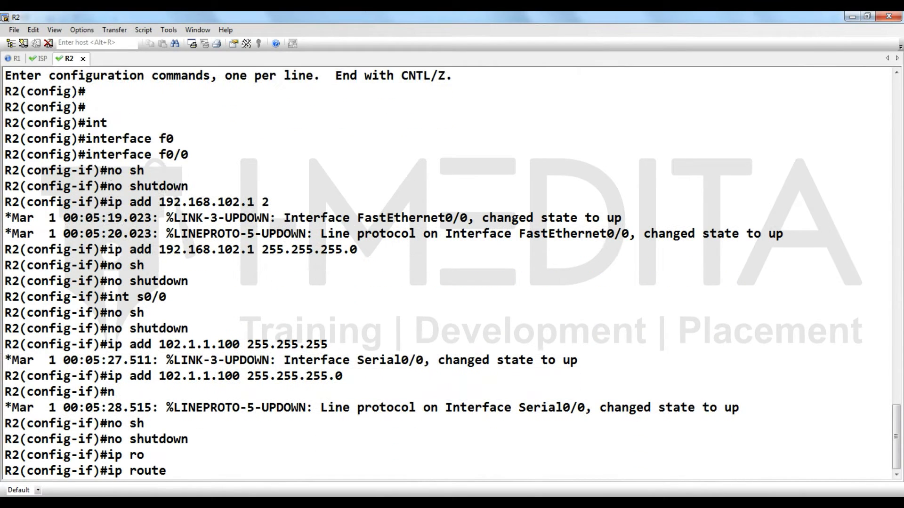
type("0.0.0.0 0.")
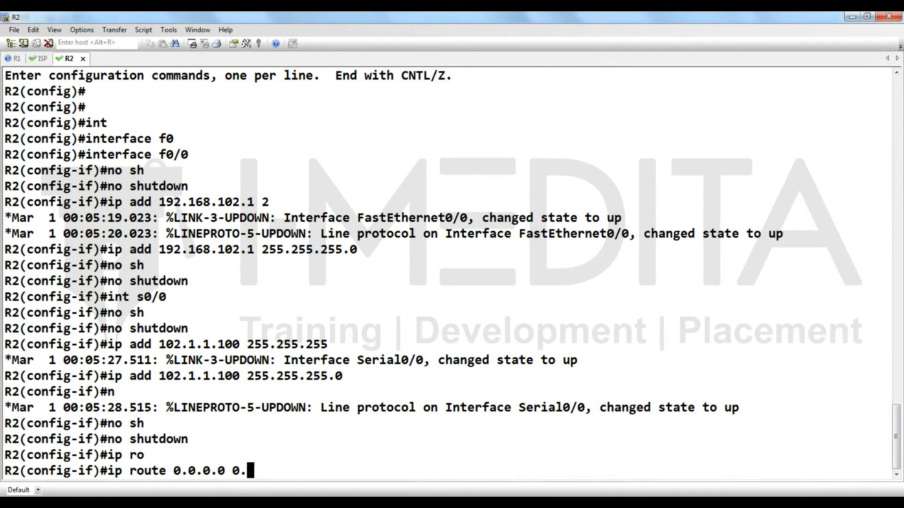
type("0.0.0 102.1.1.1")
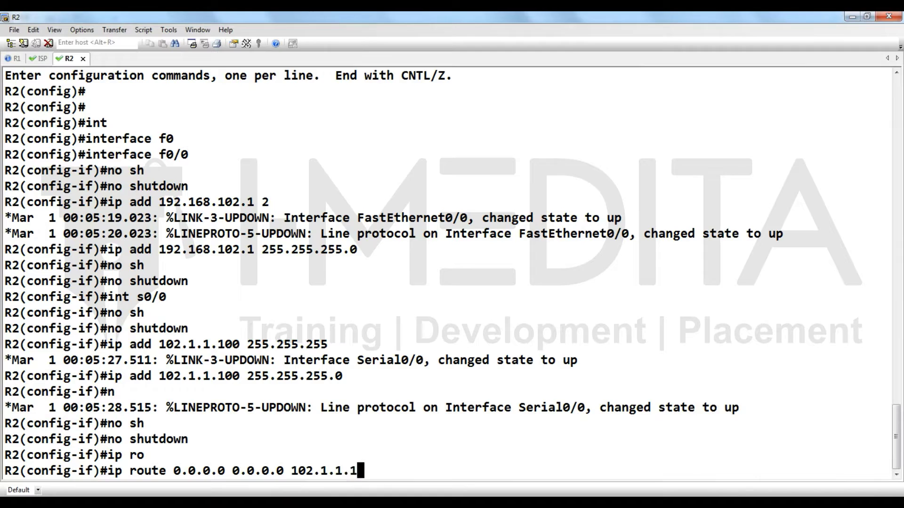
key("Return")
key("ctrl+z")
- From R2, ping host 192.168.105.100 and R1 at 101.1.1.100
type("pi")
key("Tab")
type("192")
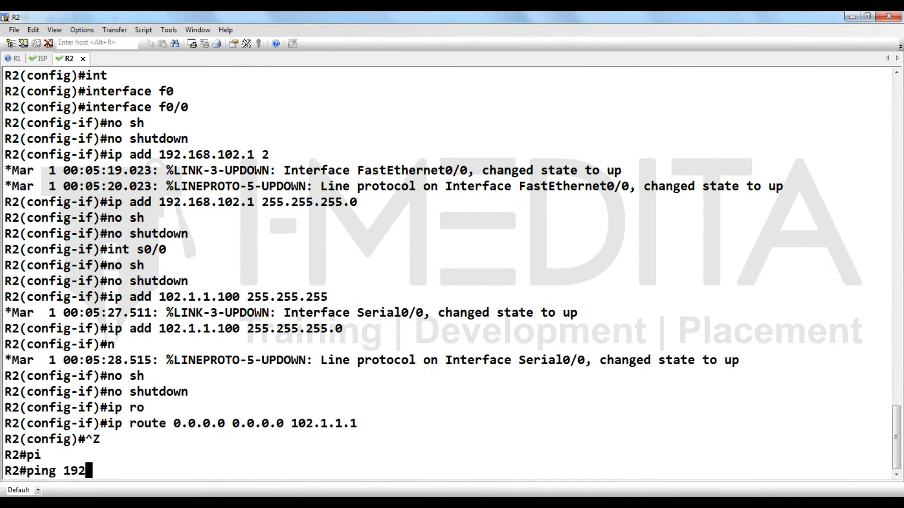
type(".168.105.1")
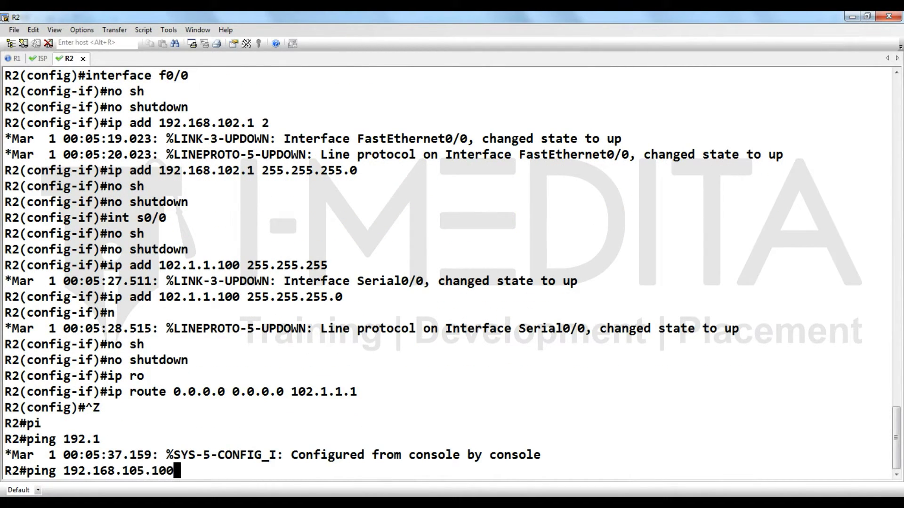
type("00")
key("Return")
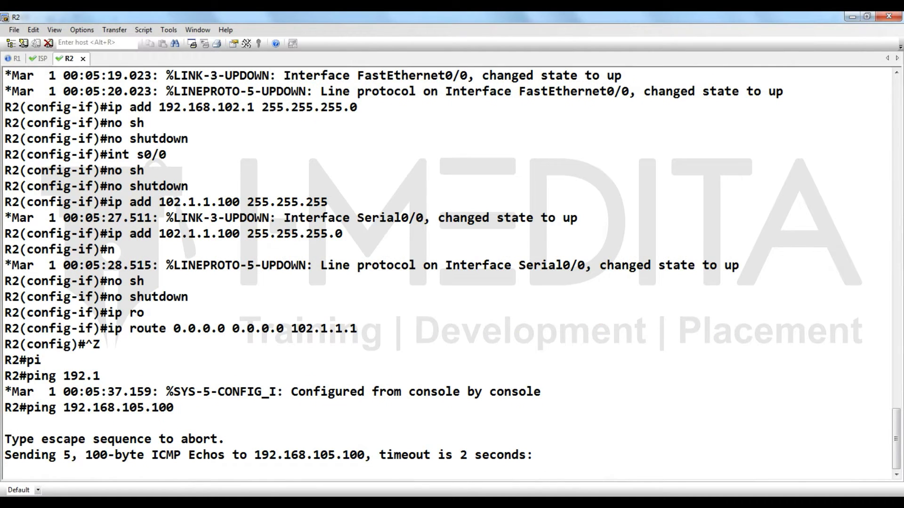
type("pin")
key("Tab")
type("101.1.1.100")
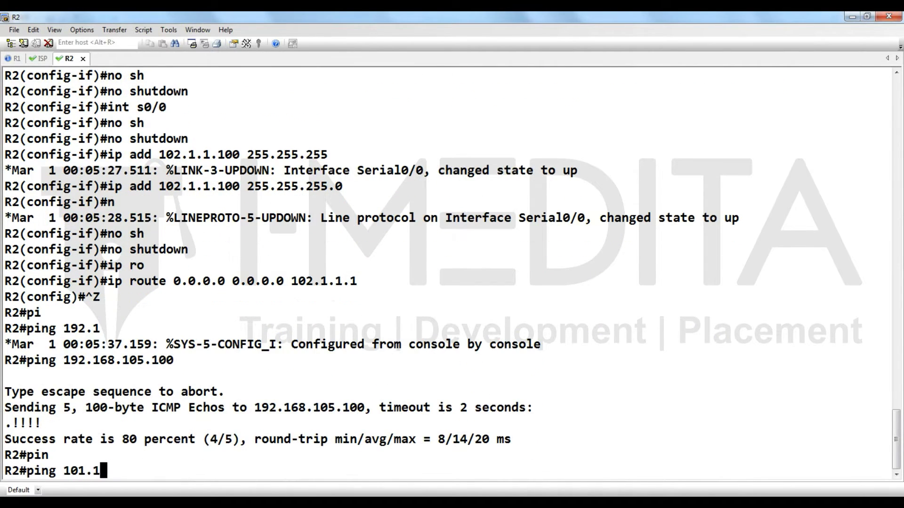
key("Return")
- From R1, ping host 192.168.105.100 and R2 at 102.1.1.100, then return to GNS3
key("ctrl+Tab")
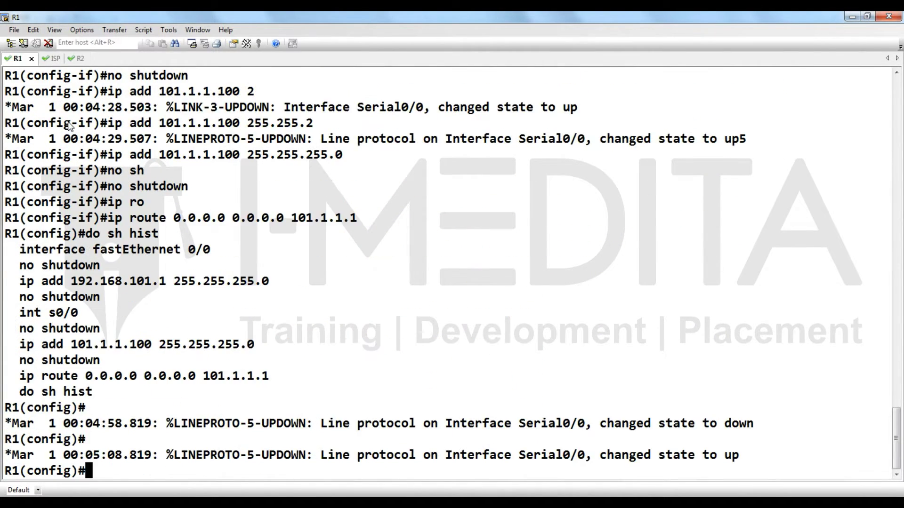
key("ctrl+Tab")
key("ctrl+Tab")
key("ctrl+Tab")
key("ctrl+z")
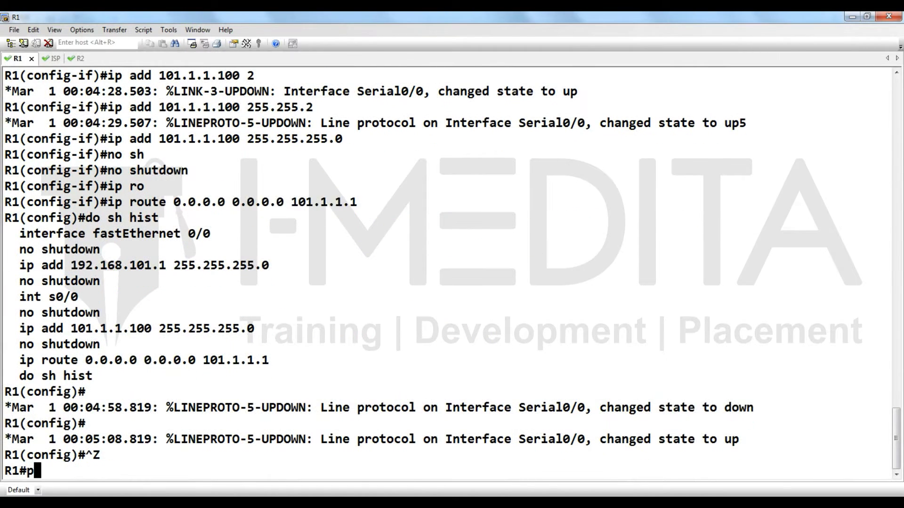
type("pi")
key("Tab")
type("192.")
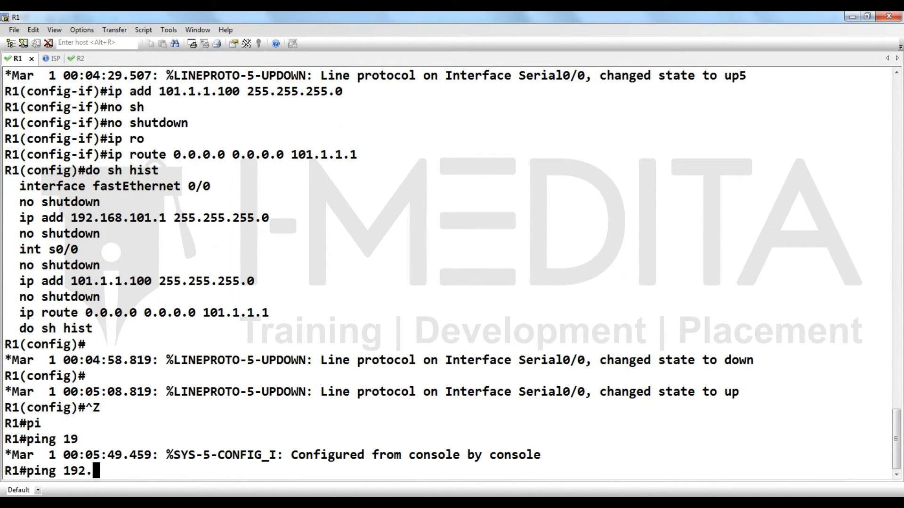
type("168.105.100")
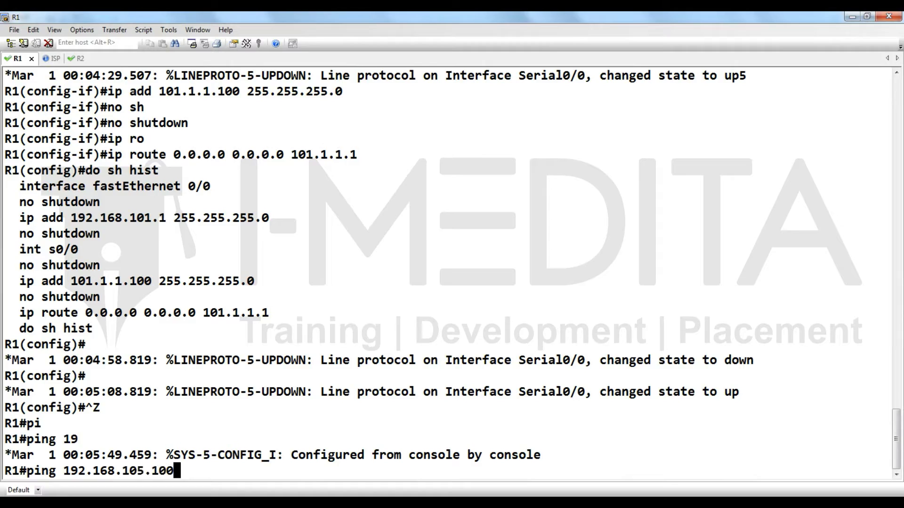
key("Return")
type("pin")
key("Tab")
type("102.1.1.")
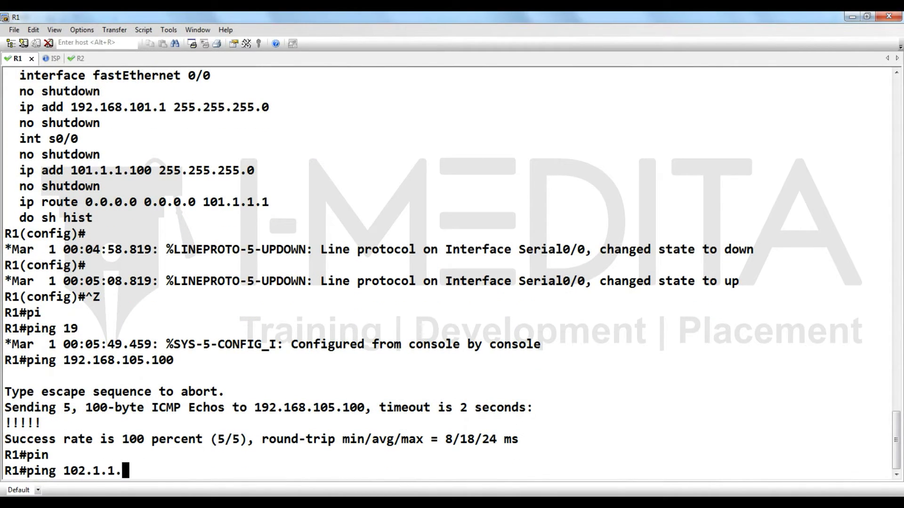
type("000")
key("Return")
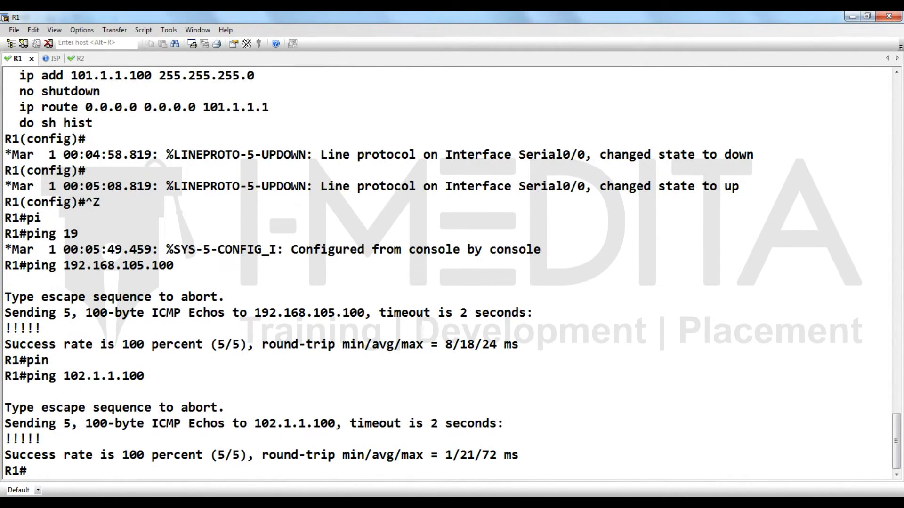
key("alt+Tab")
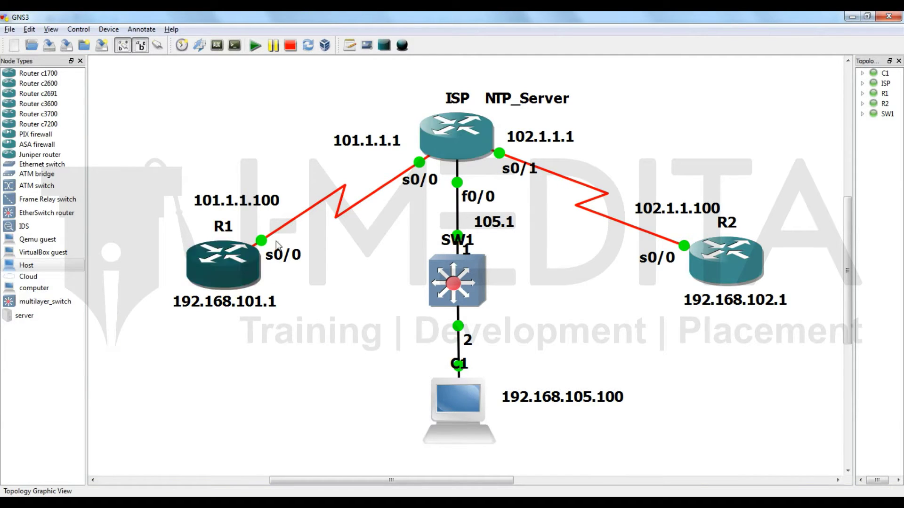
- Set the ISP router's clock to 21:10:20 14 Feb 2016 with 'clock set'
double_click(467, 137)
left_click(43, 58)
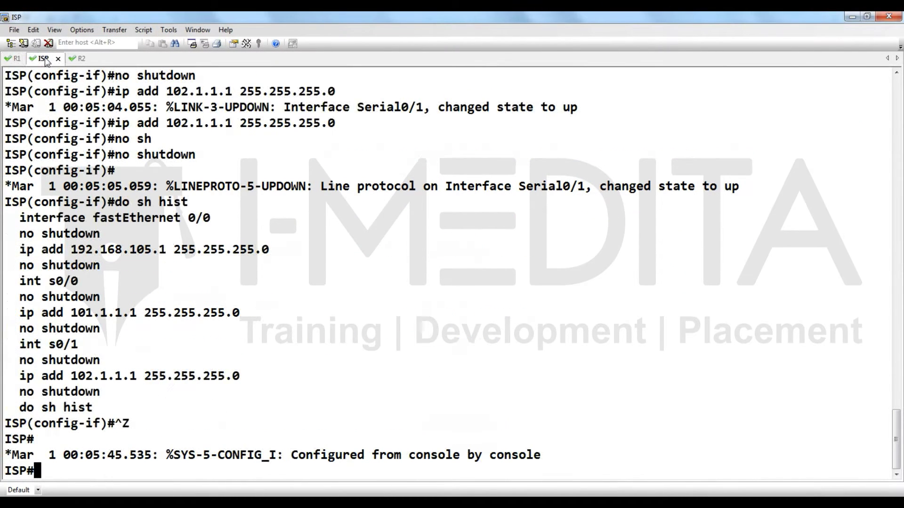
left_click(889, 500)
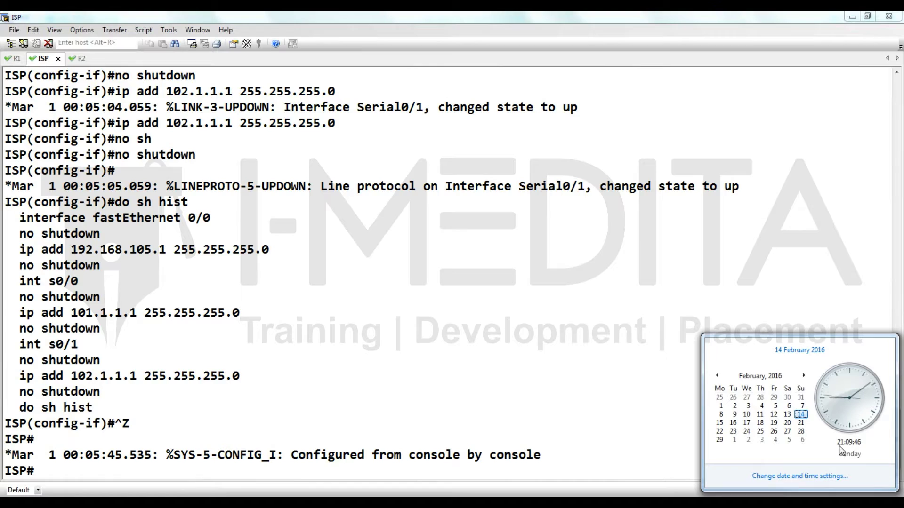
left_click(304, 307)
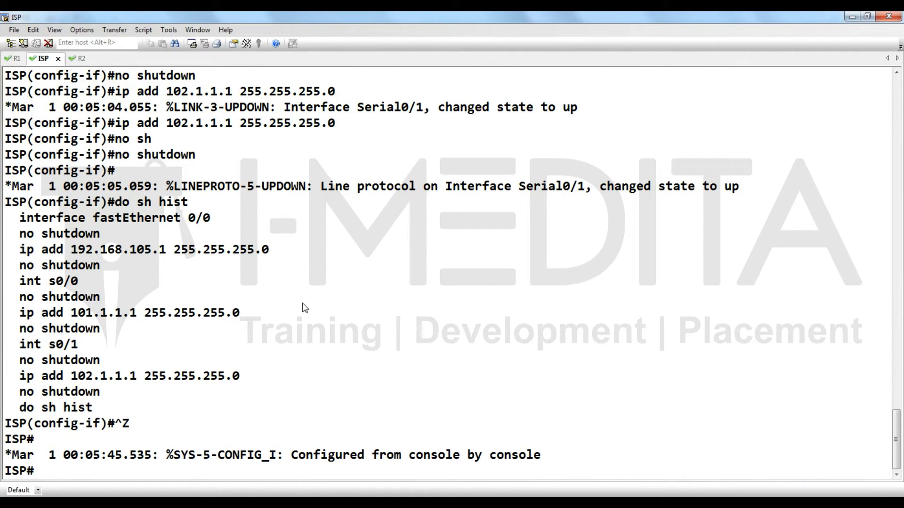
type("clo")
key("Tab")
type("s")
key("Tab")
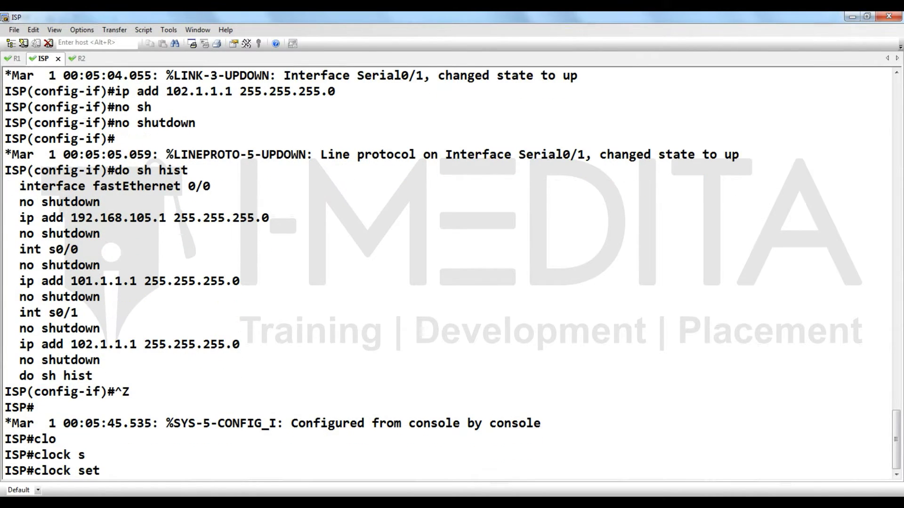
type("21:10")
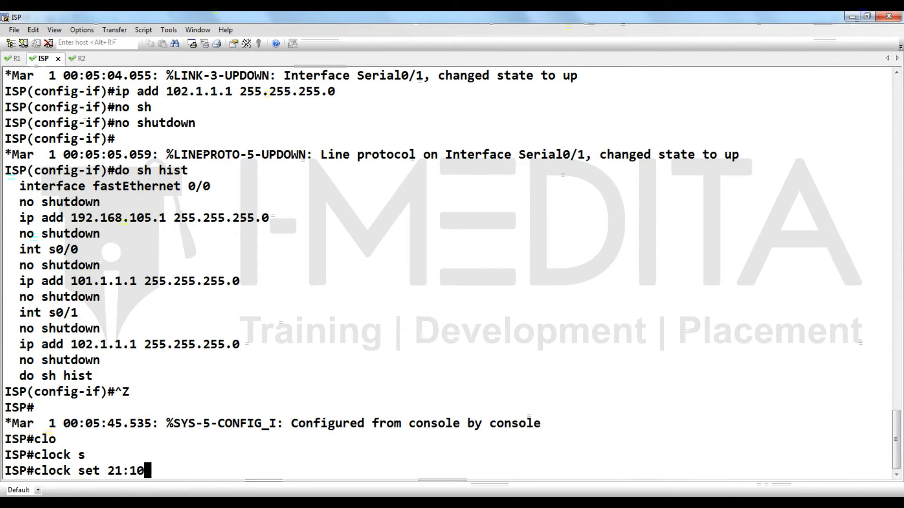
type(":2")
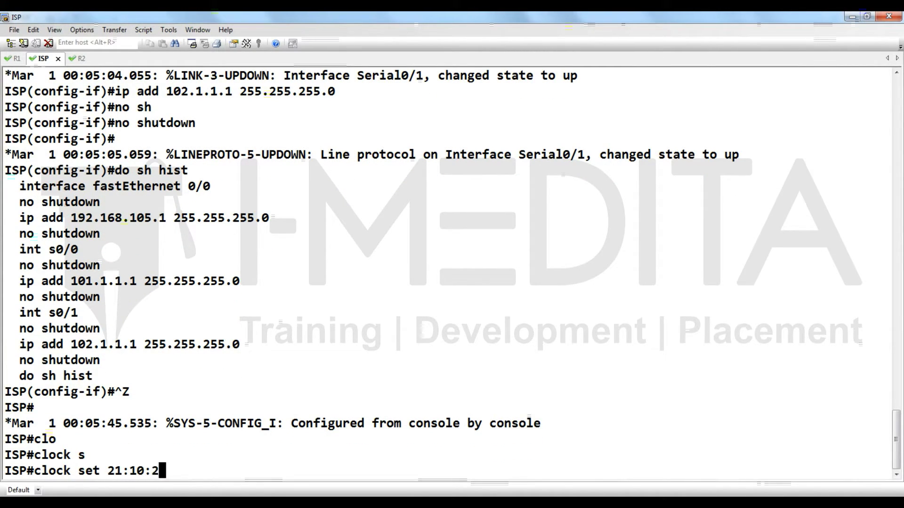
type("0 14 fe")
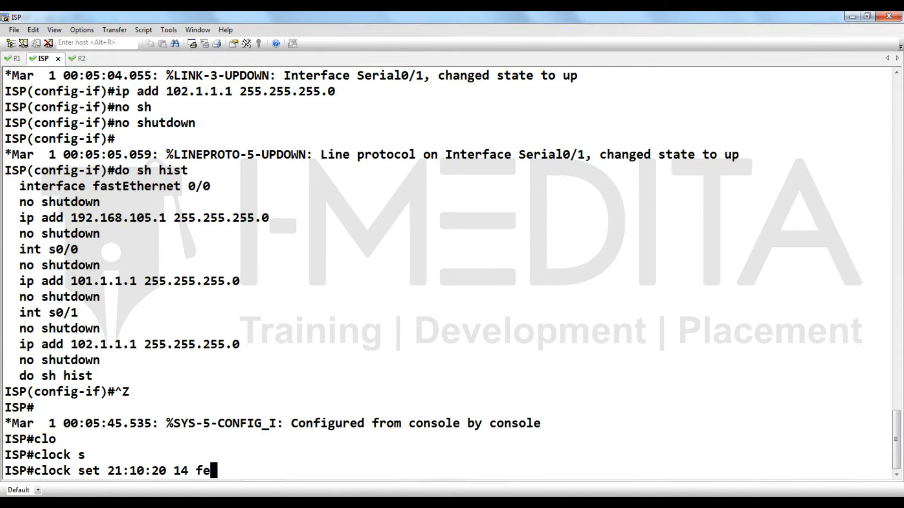
type("b 201")
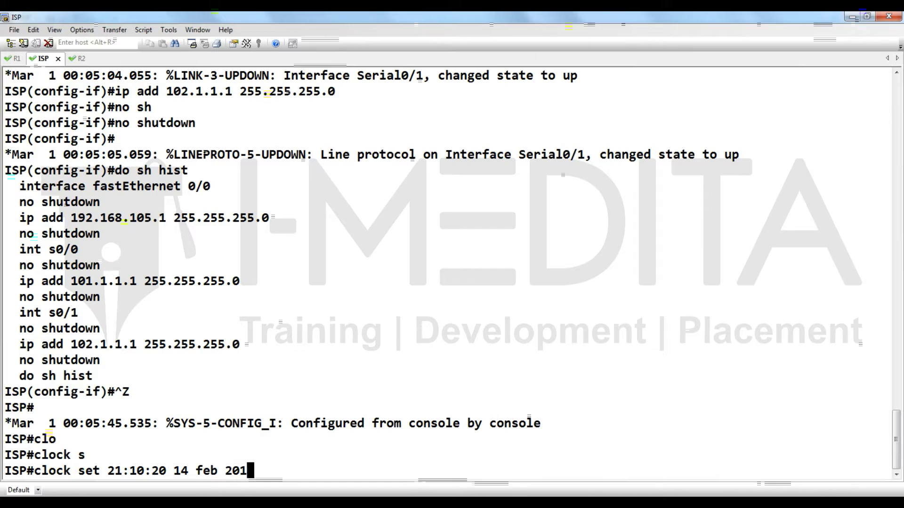
type("6")
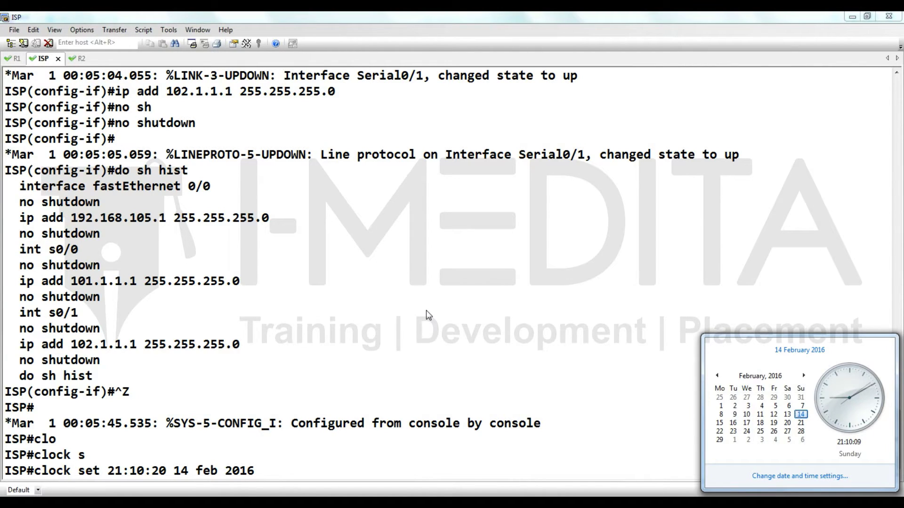
left_click(414, 337)
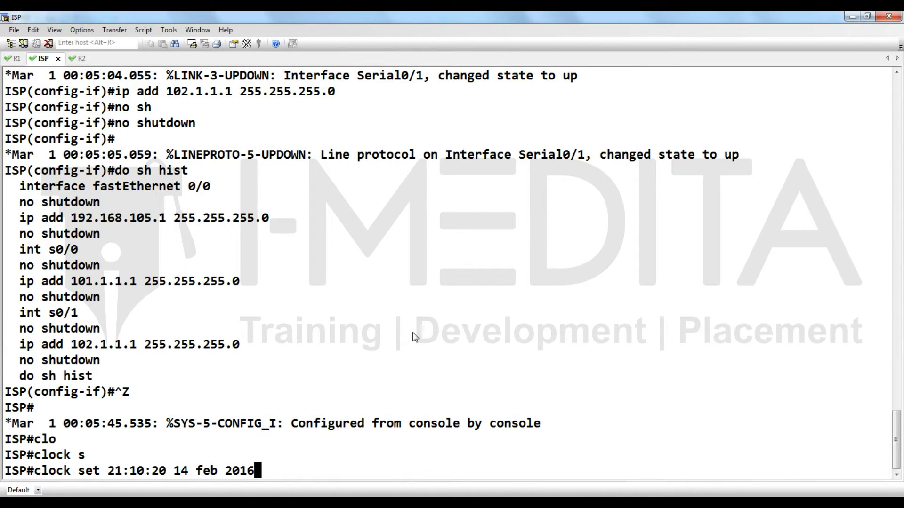
key("Return")
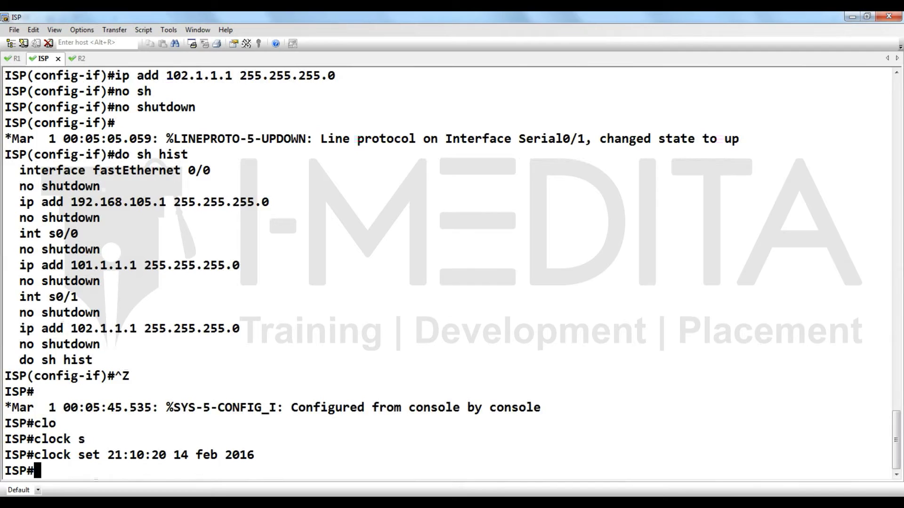
key("Return")
key("Return")
- Configure 'ntp master' on the ISP router and highlight the resulting lines
type("conf t")
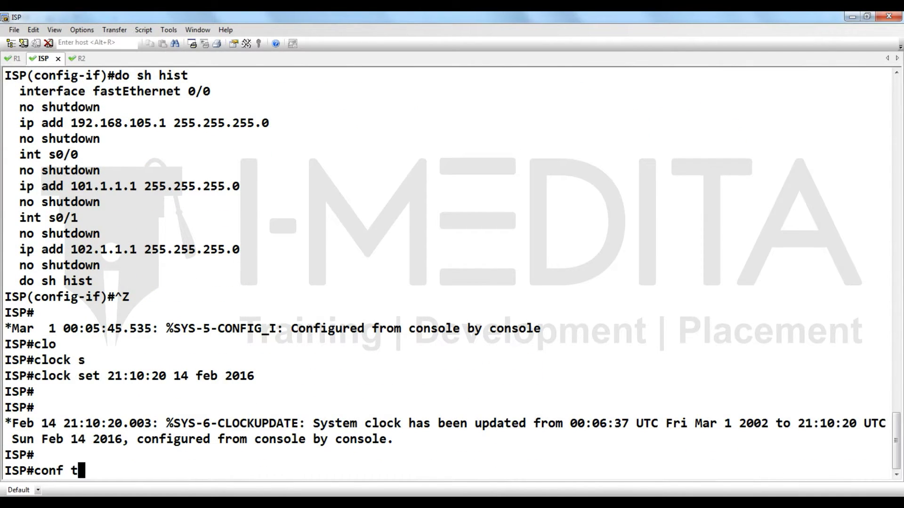
key("Return")
key("Return")
type("nt")
key("Tab")
type("mas")
key("Tab")
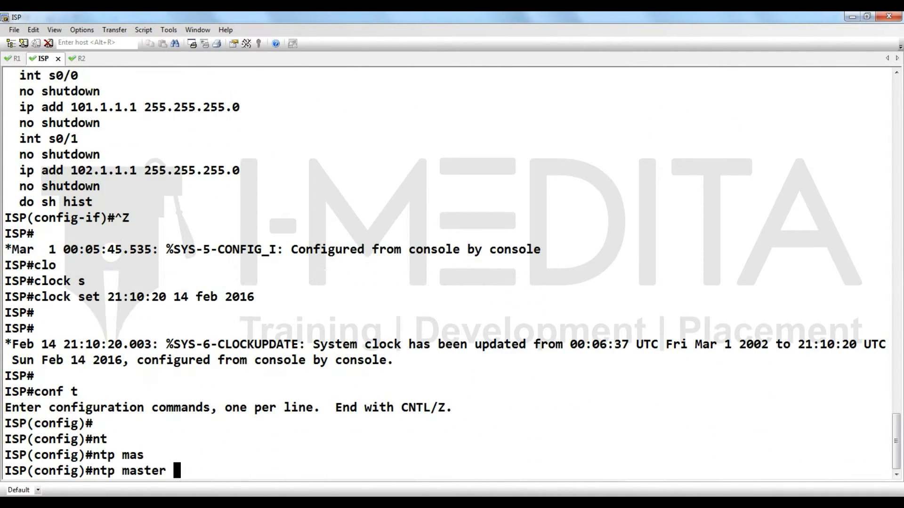
key("Return")
key("ctrl+z")
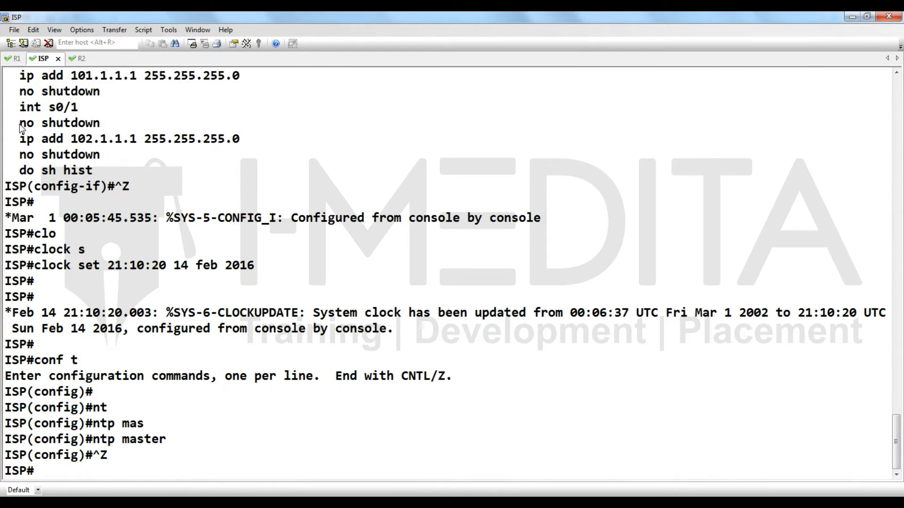
left_click_drag(183, 411, 76, 398)
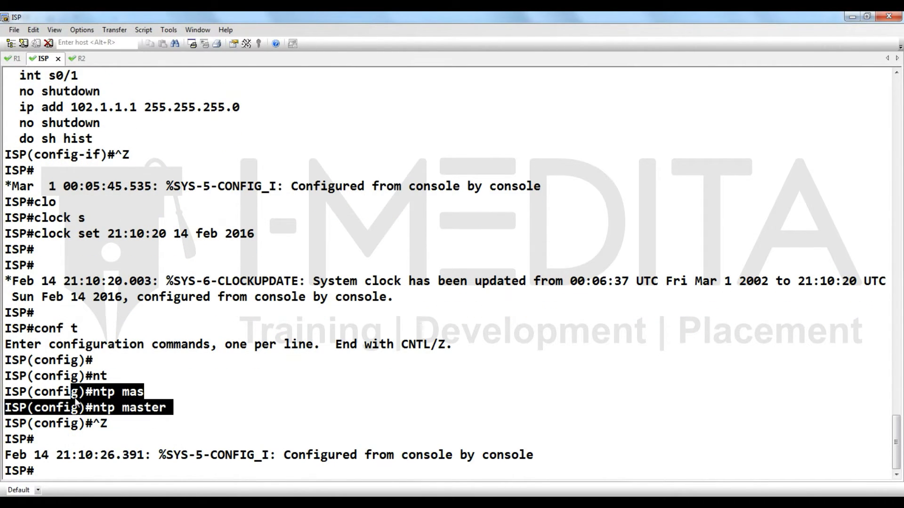
- Point R1 at NTP server 101.1.1.1
left_click(18, 60)
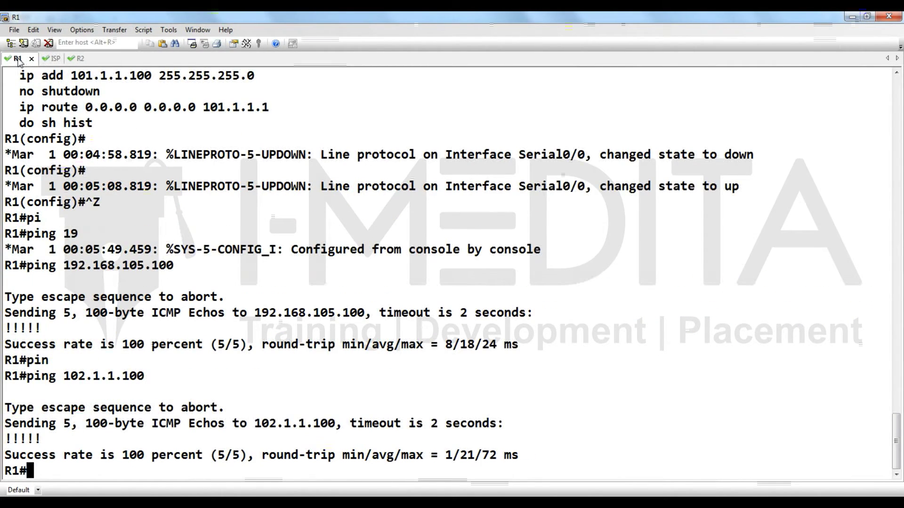
type("conf t")
key("Return")
key("Return")
key("Return")
type("nt")
key("Tab")
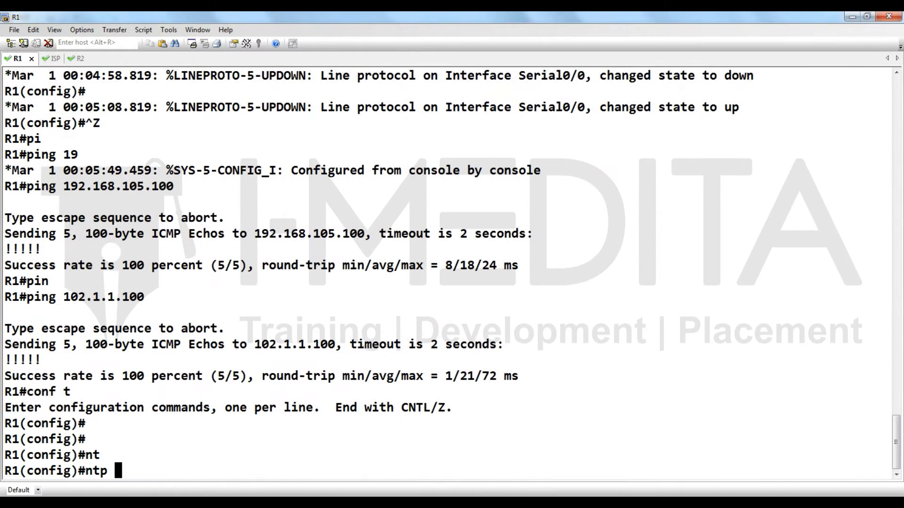
type("ser")
key("Tab")
type("101.1.1.1")
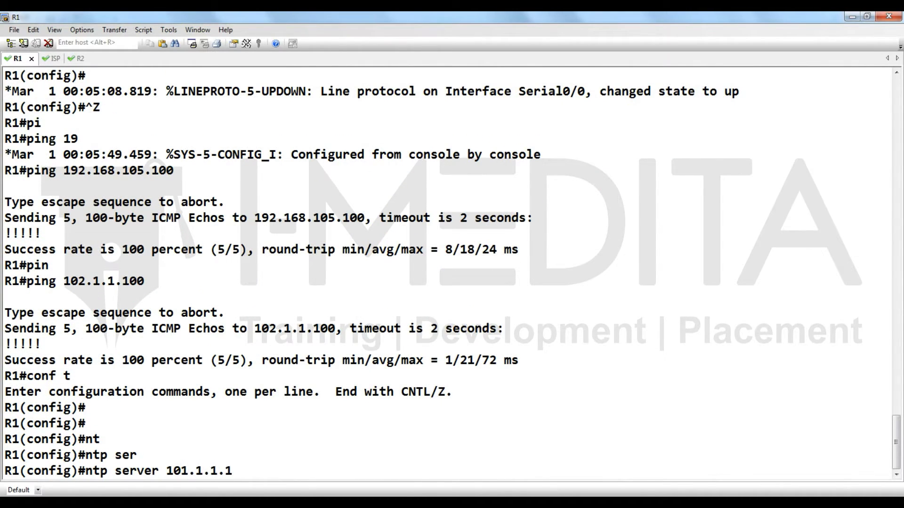
key("Return")
- Point R2 at NTP server 101.1.1.1 as well
key("ctrl+Tab")
key("ctrl+Tab")
type("conf t")
key("Return")
key("Return")
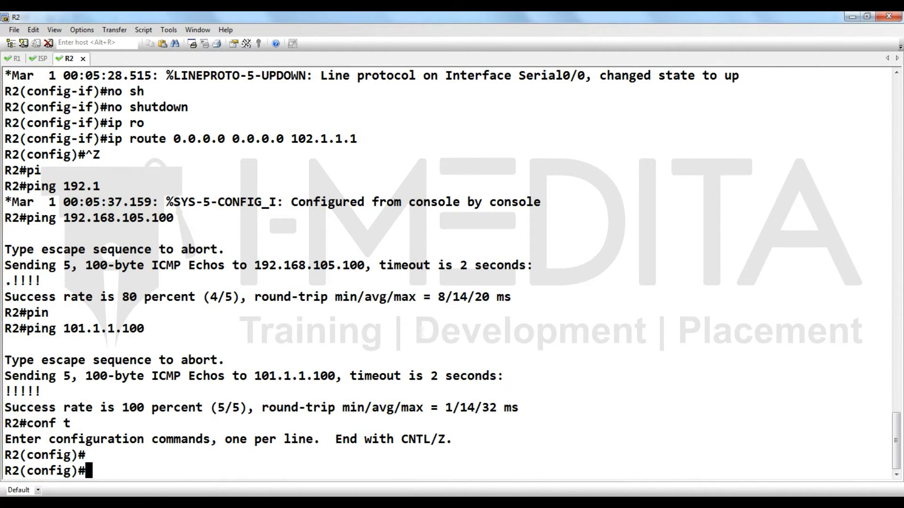
type("nt")
key("Tab")
type("ser")
key("Tab")
type("101.1.1.1")
key("Return")
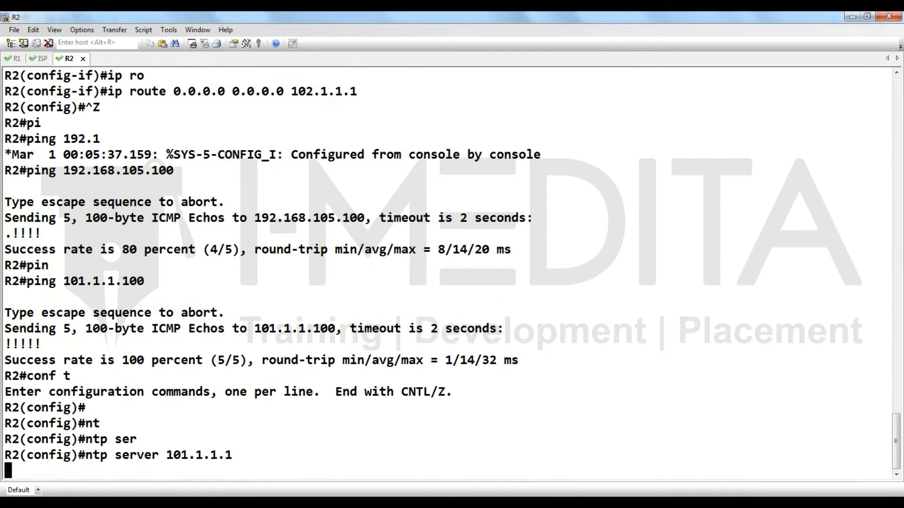
- Confirm R1's clock reads 21:10:46 UTC 14 Feb 2016, then re-enter configuration mode
left_click(8, 61)
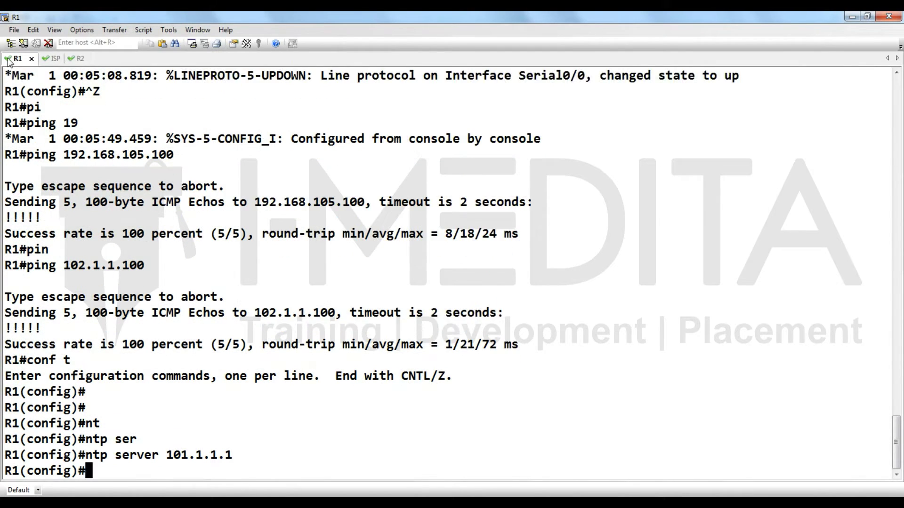
key("ctrl+z")
type("sh clo")
key("Tab")
key("Return")
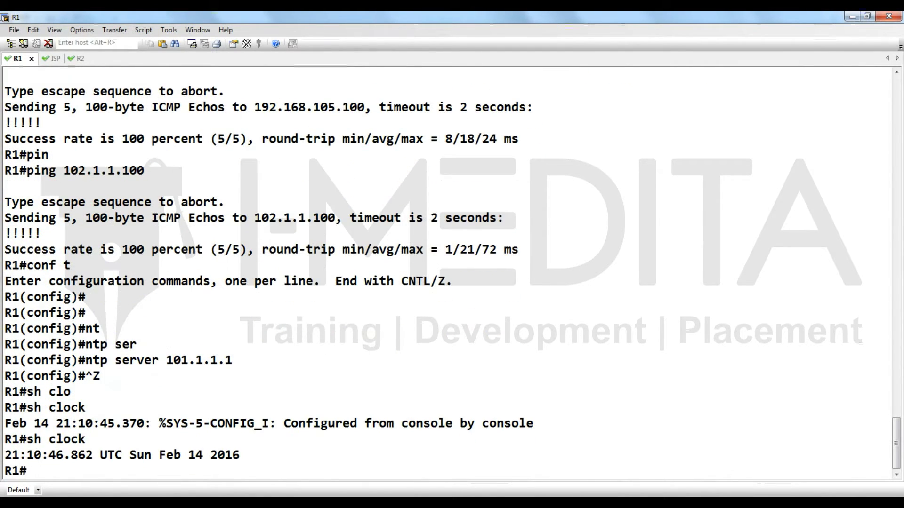
type("conf t")
key("Return")
key("Return")
key("Return")
key("Return")
key("Return")
key("Return")
key("Return")
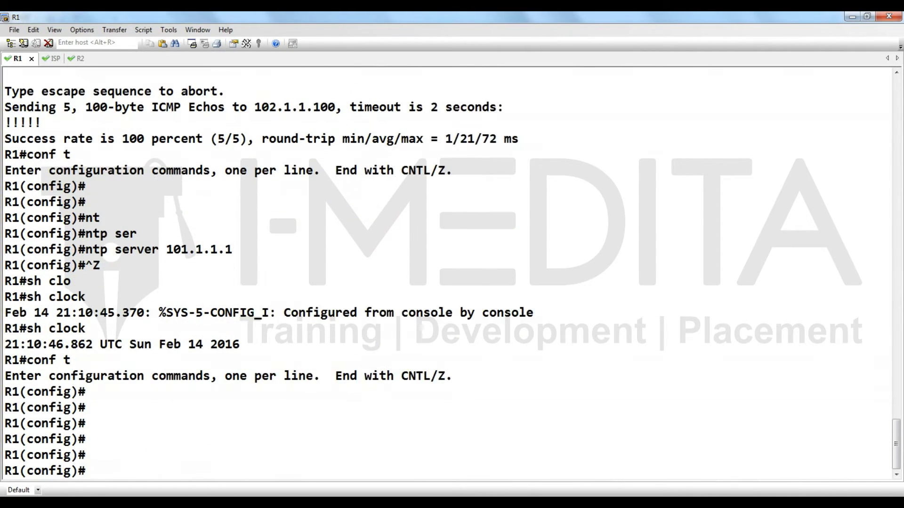
type("cry")
key("Tab")
type("ca tr")
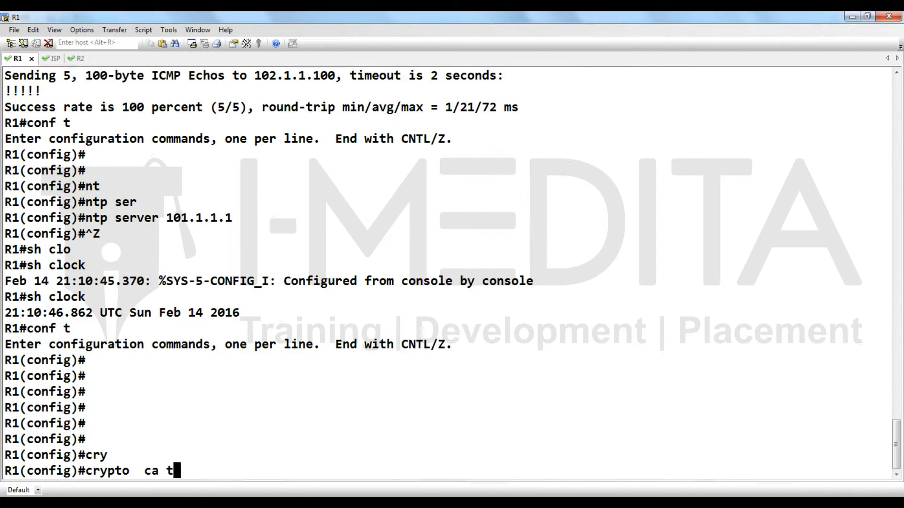
key("Tab")
type("ttt")
key("Return")
type("enr")
key("Tab")
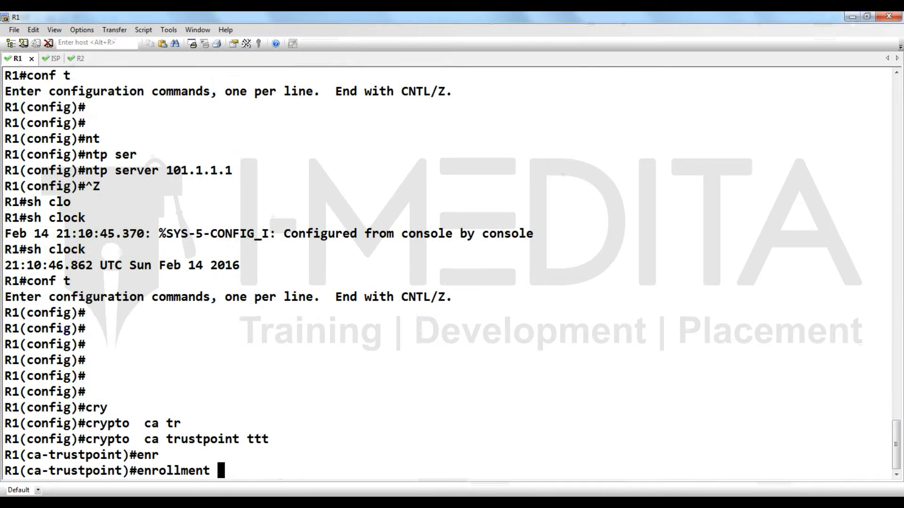
type("u")
key("Tab")
type("http://")
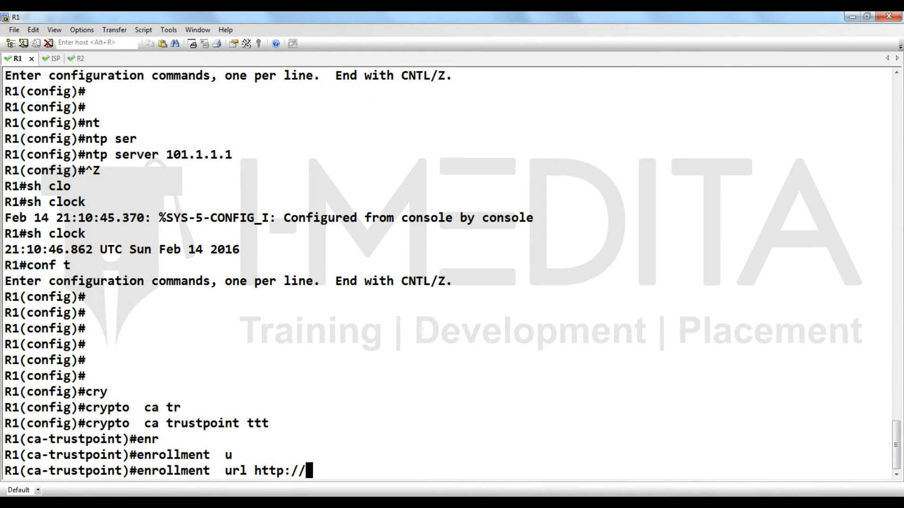
type("192.168.10")
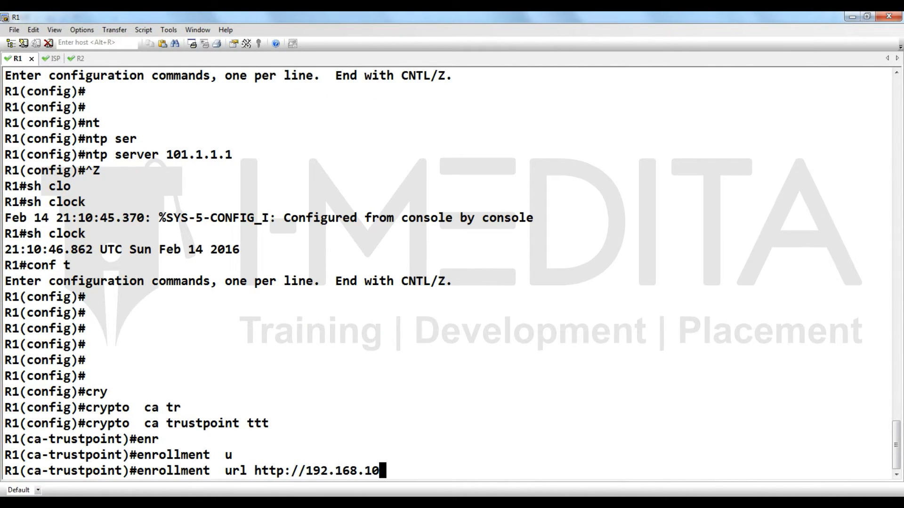
type("5.100/ce")
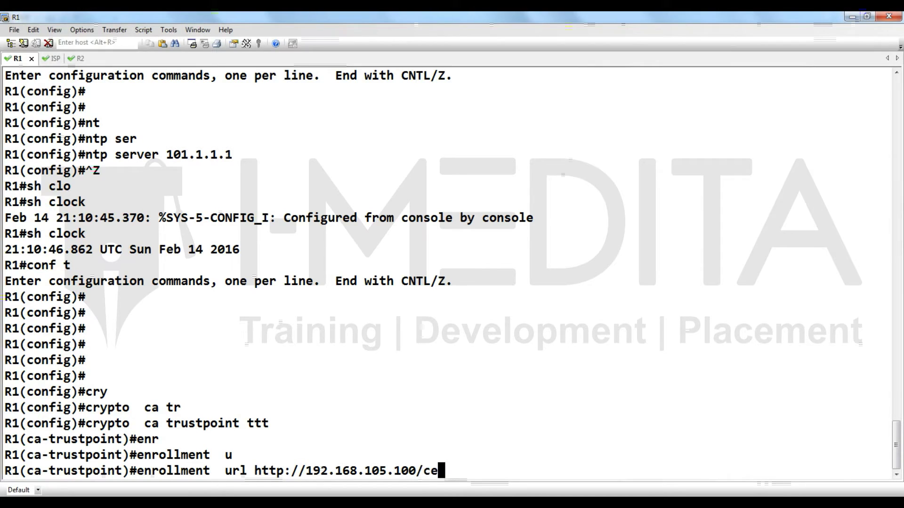
type("rtsrv")
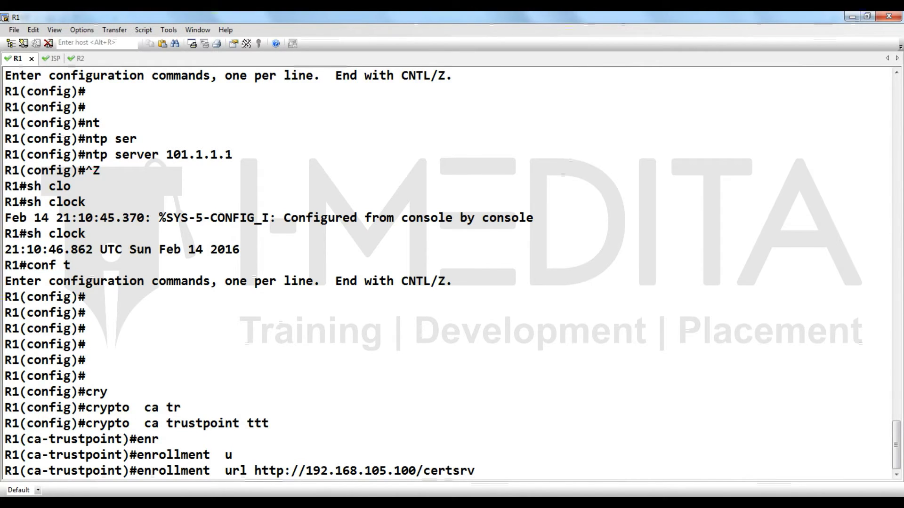
type("/mscep/mscep.dll")
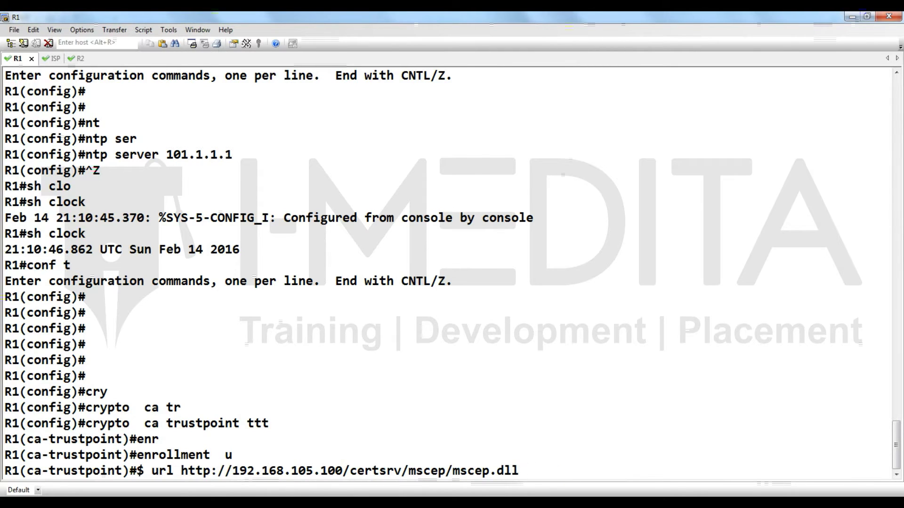
key("Return")
- Set revocation-check none on trustpoint ttt and exit its configuration
type("rev")
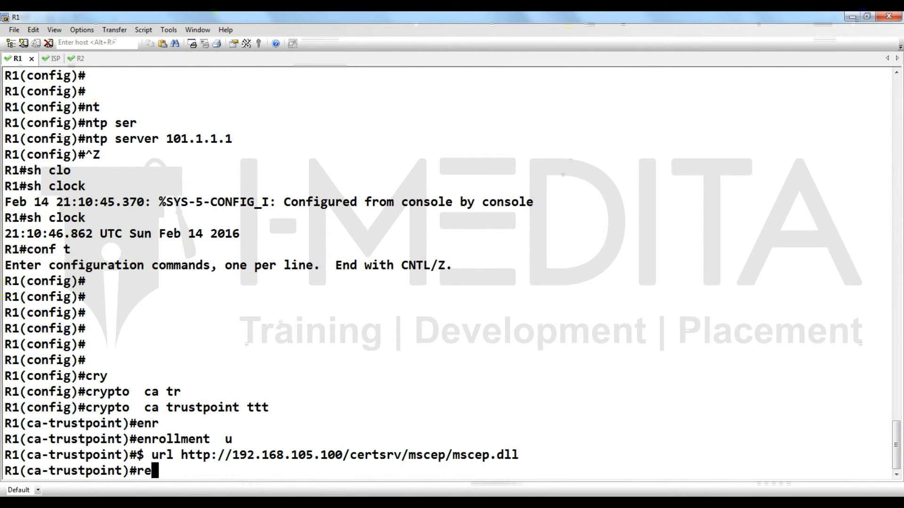
key("Tab")
type("n")
key("Tab")
key("Return")
type("exi")
key("Tab")
key("Return")
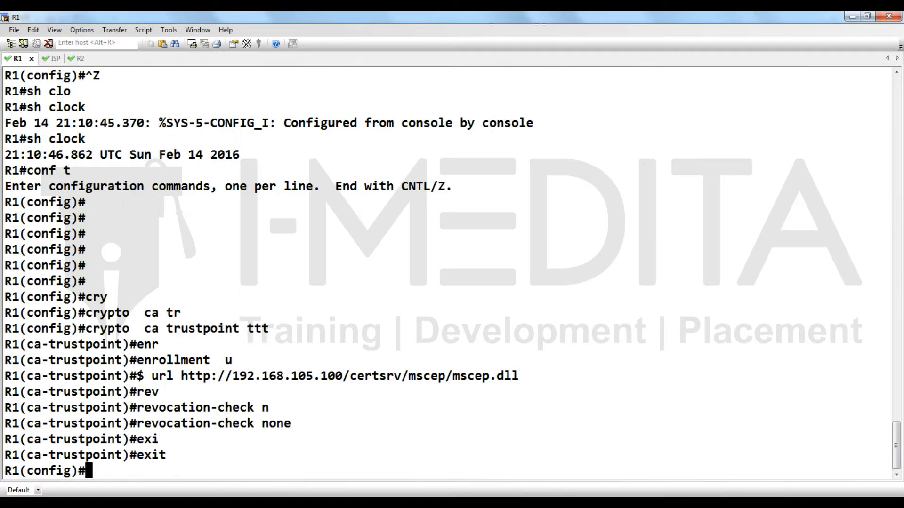
key("Return")
key("Return")
key("Return")
- Authenticate trustpoint ttt on R1 and accept the CA certificate
type("cry")
key("Tab")
type("ca ")
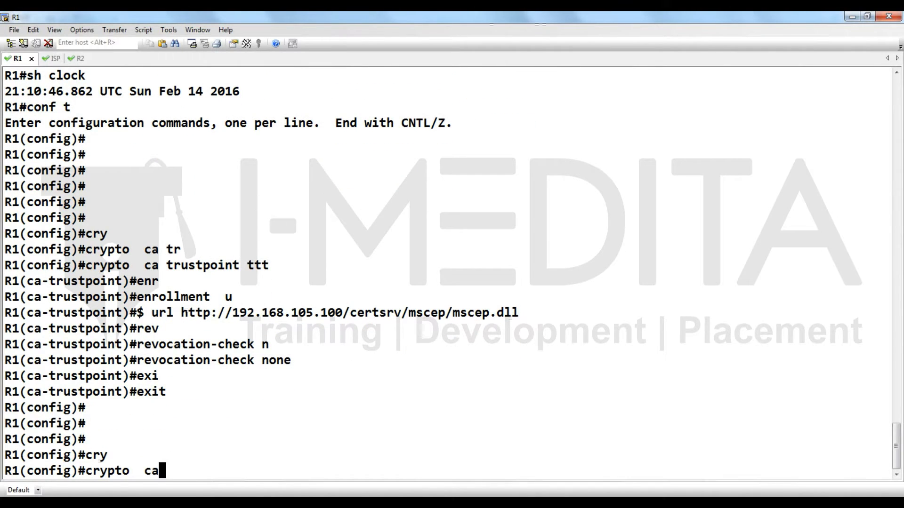
type("au")
key("Tab")
type("ttt")
key("Return")
type("yes")
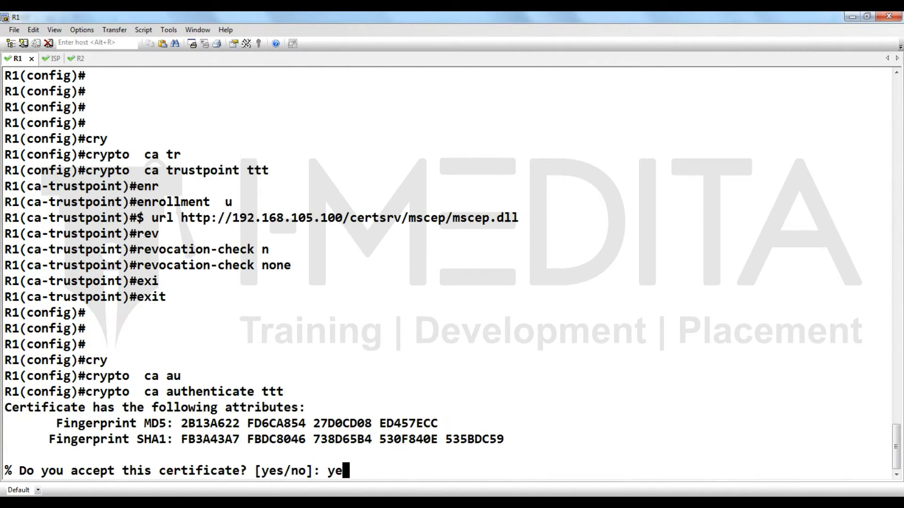
key("Return")
key("Return")
key("Return")
- Start R1's certificate enrollment with 'crypto ca enroll ttt'
type("cry")
key("Tab")
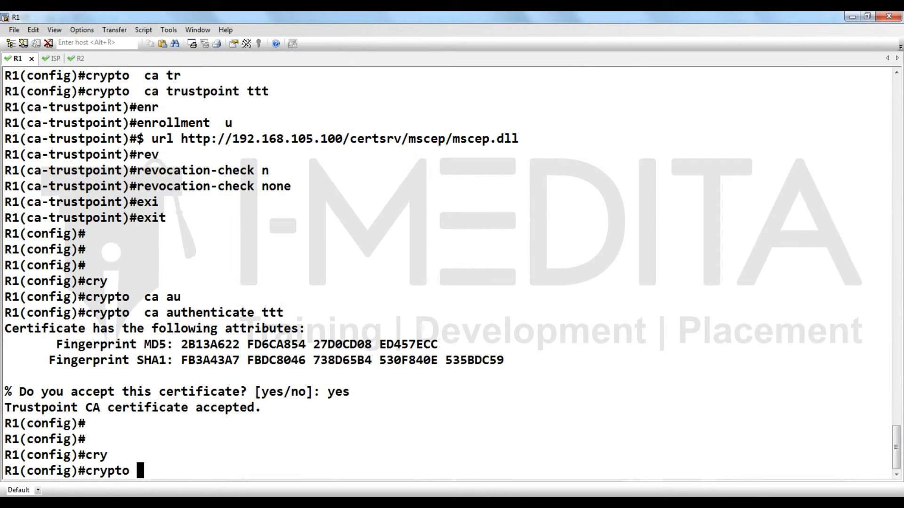
type("ca en")
key("Tab")
type("ttt")
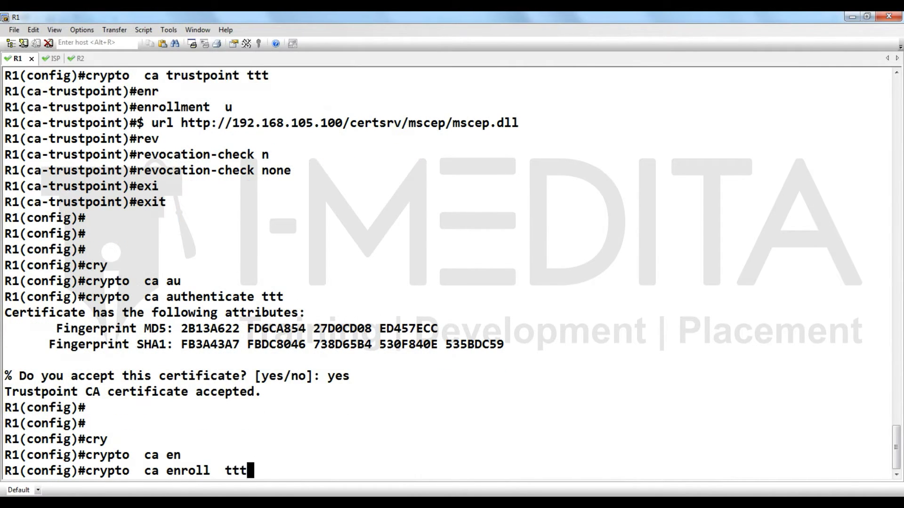
key("Return")
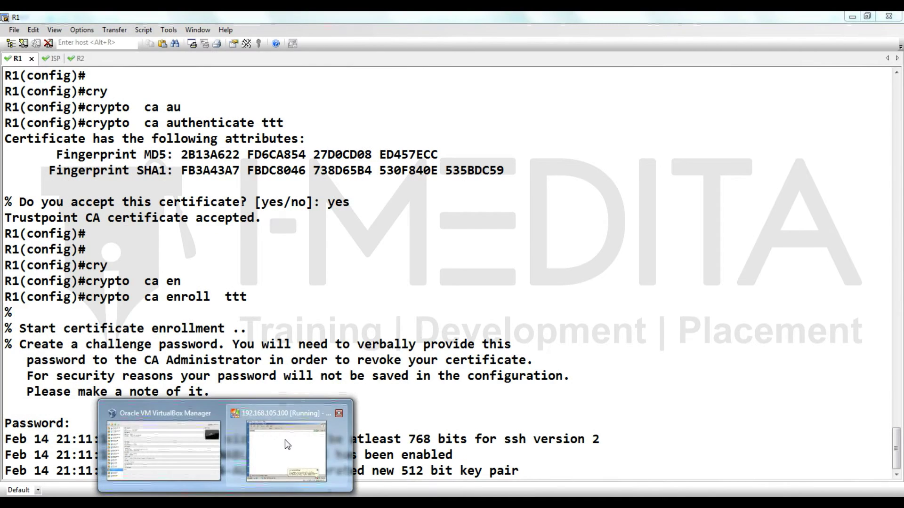
- Copy the enrollment challenge password from the CA's SCEP page in Internet Explorer
left_click(308, 440)
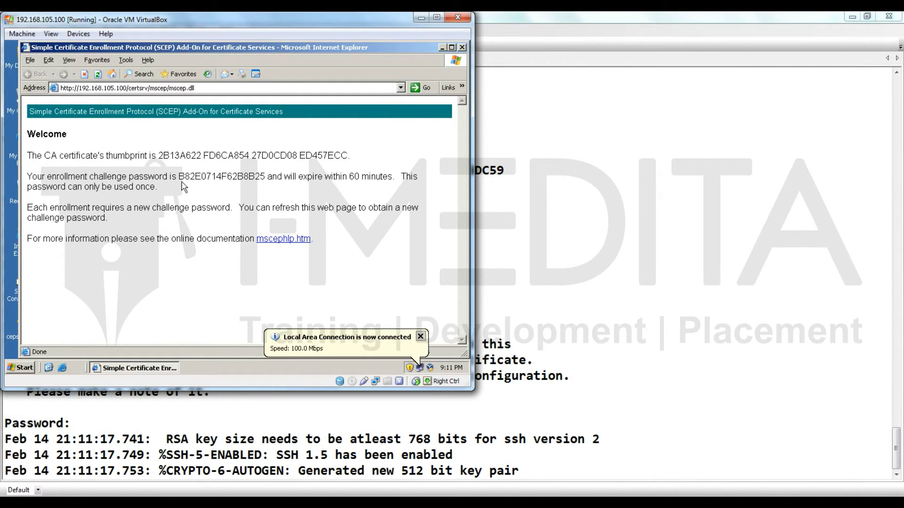
left_click_drag(179, 177, 257, 180)
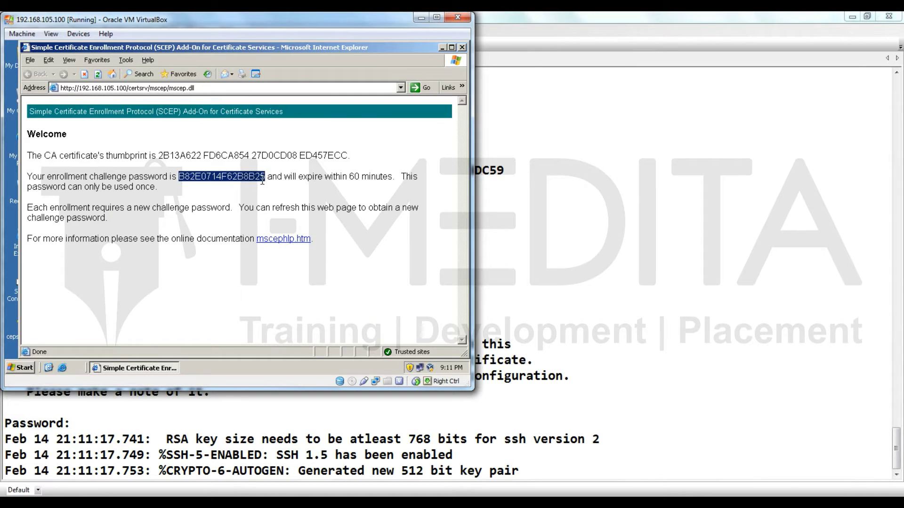
right_click(263, 184)
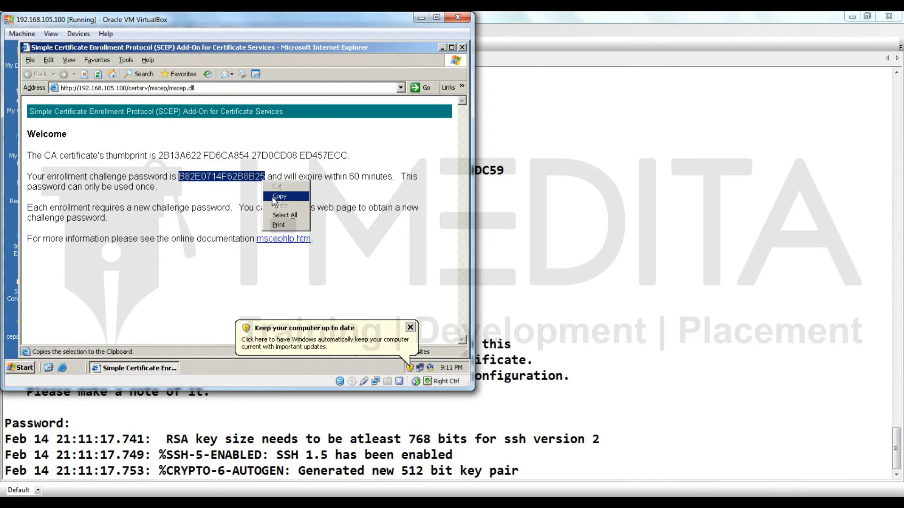
left_click(273, 196)
- Paste the challenge password twice, decline serial number and IP address, and submit R1's request
left_click(372, 431)
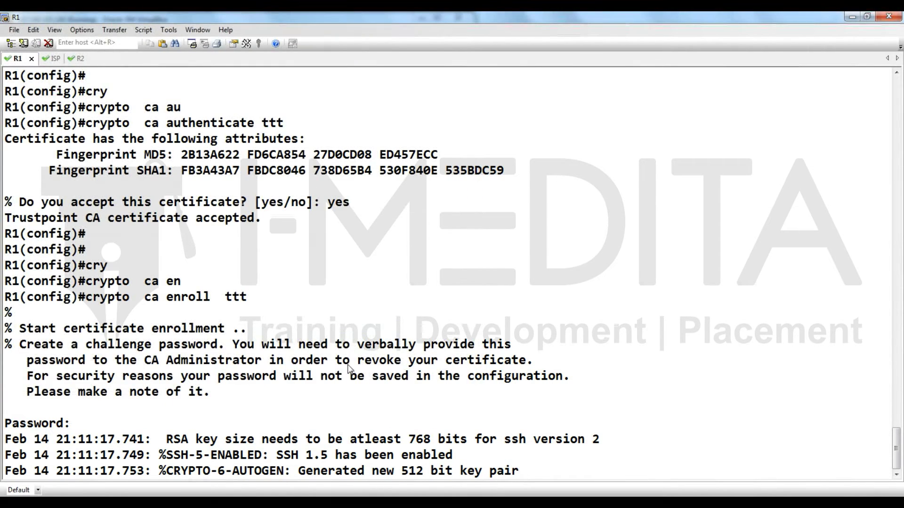
key("shift+Insert")
key("Return")
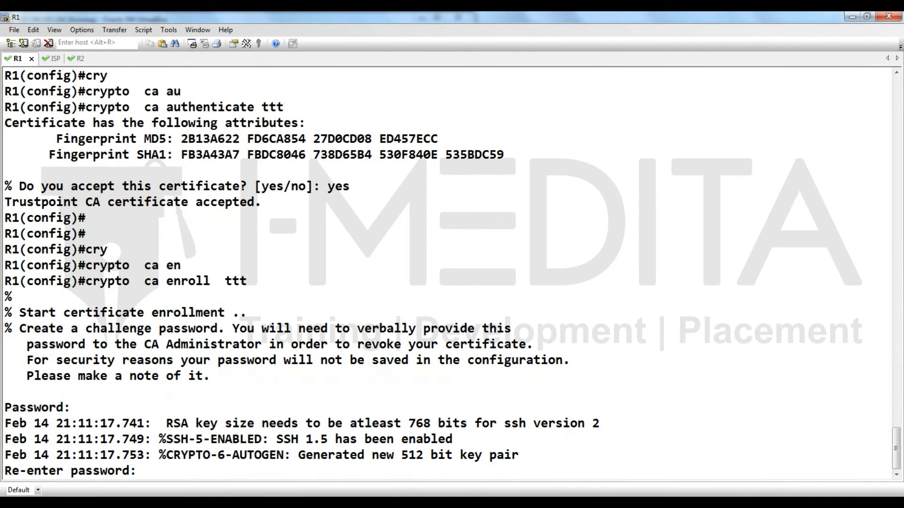
key("shift+Insert")
key("Return")
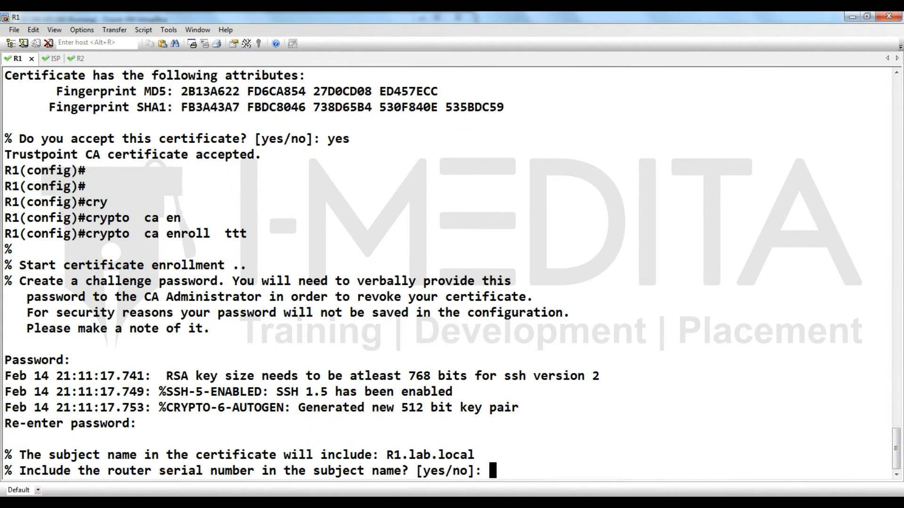
type("no")
key("Return")
type("n")
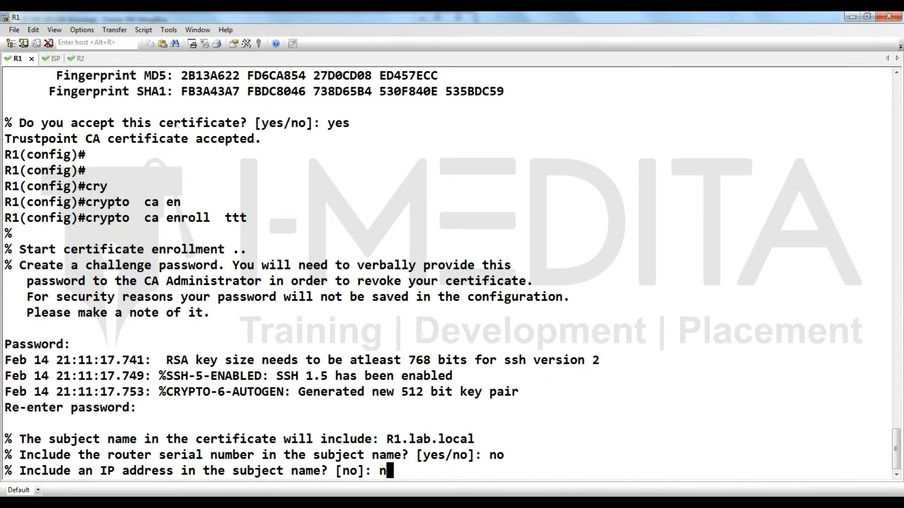
type("o")
key("Return")
type("yes")
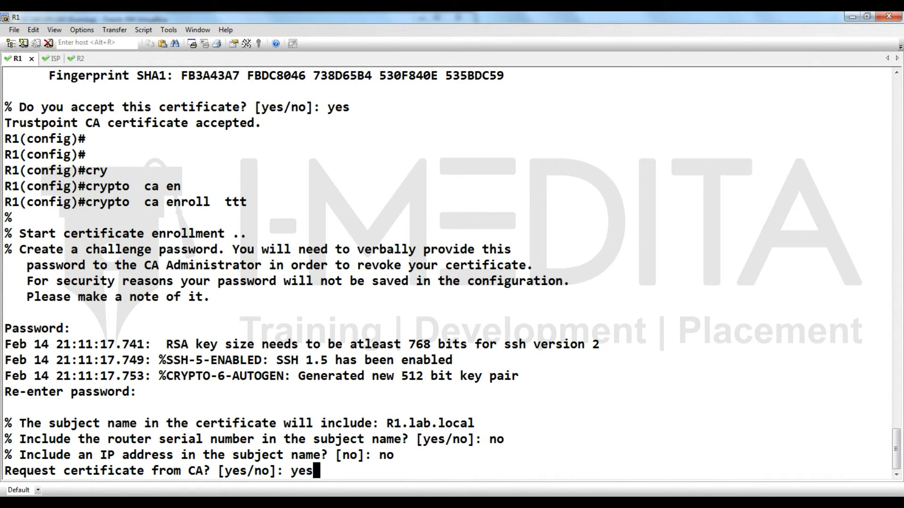
key("Return")
key("Return")
key("Return")
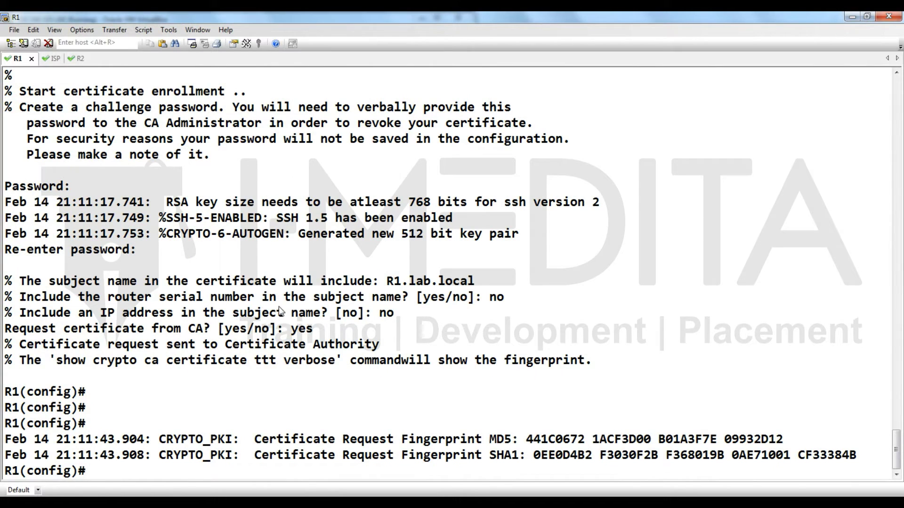
- Highlight the certificate-received message and list R1's command history with 'do sh hist'
type("do sh")
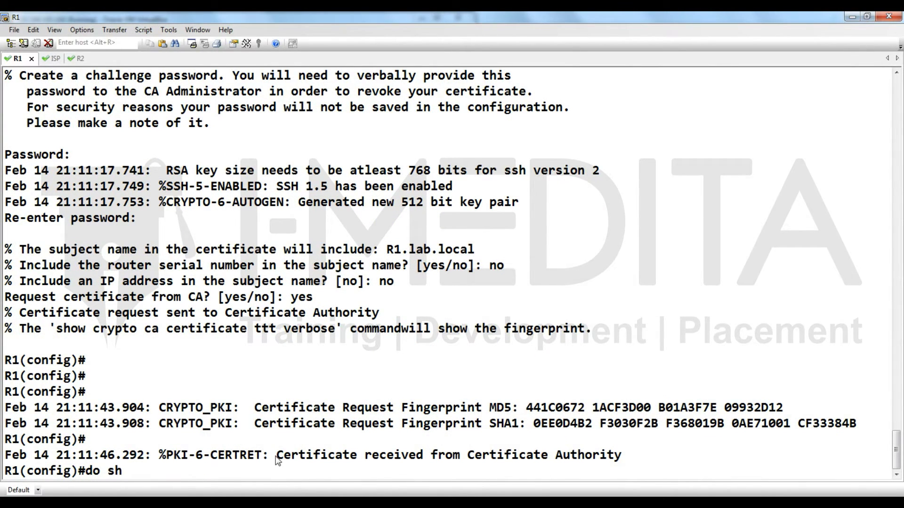
left_click_drag(272, 456, 617, 456)
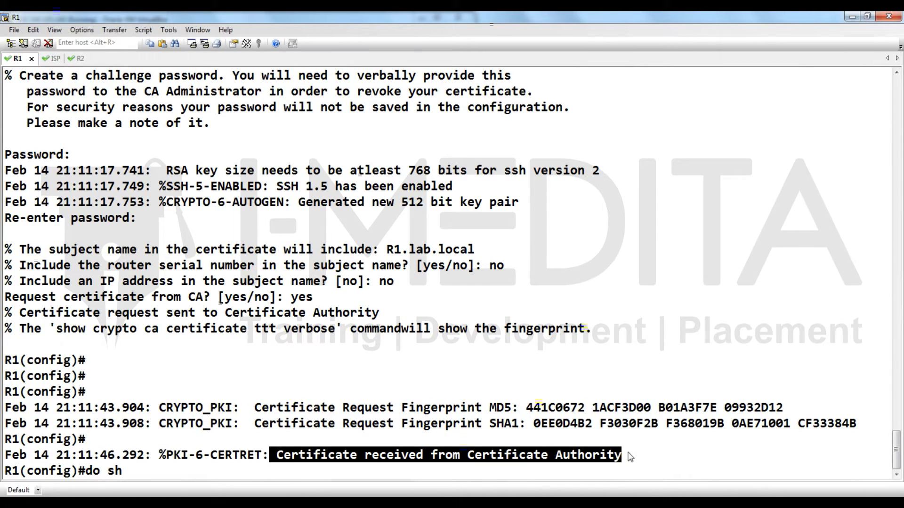
type("shi")
key("BackSpace")
key("BackSpace")
type("hist")
key("Return")
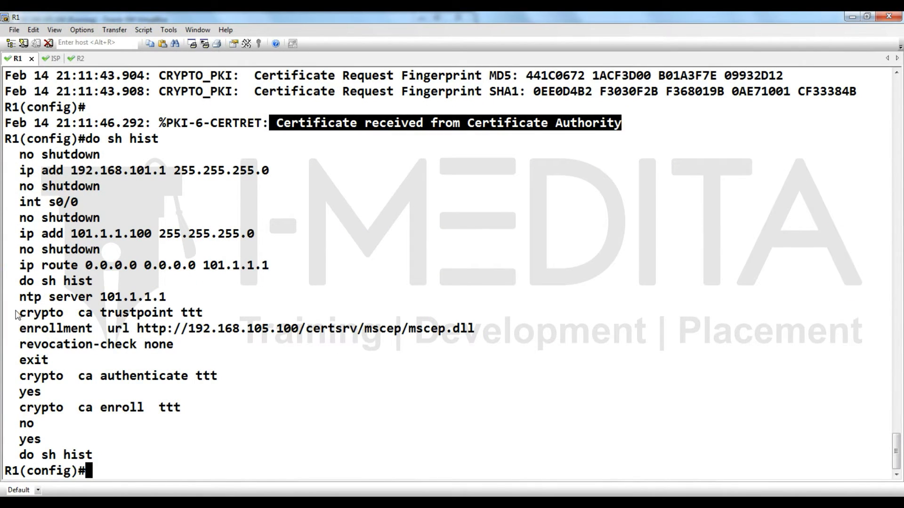
- Copy R1's trustpoint, authenticate and enroll commands from history and run them on R2
left_click_drag(13, 313, 131, 362)
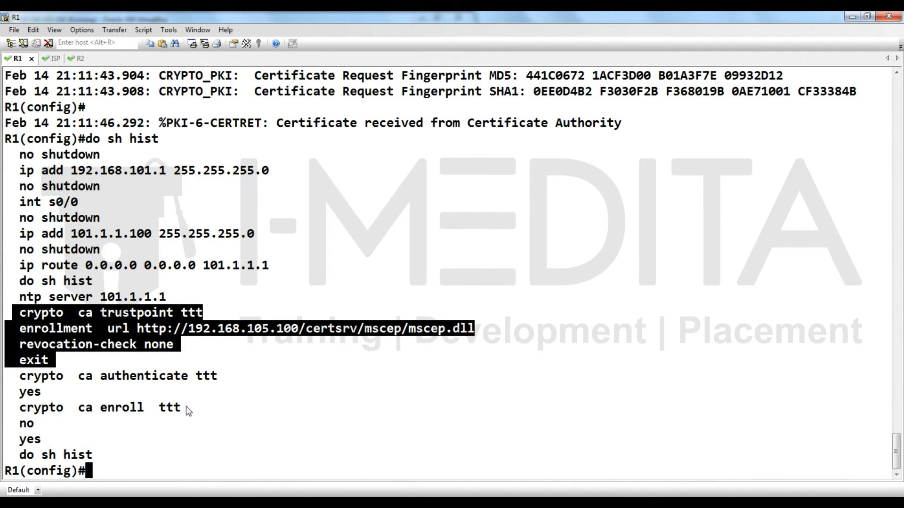
left_click_drag(186, 407, 3, 315)
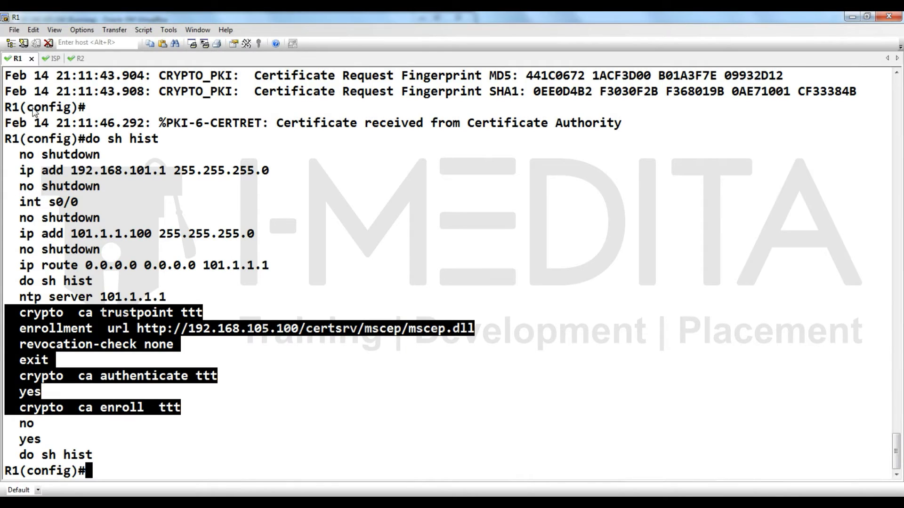
left_click(69, 60)
key("shift+Insert")
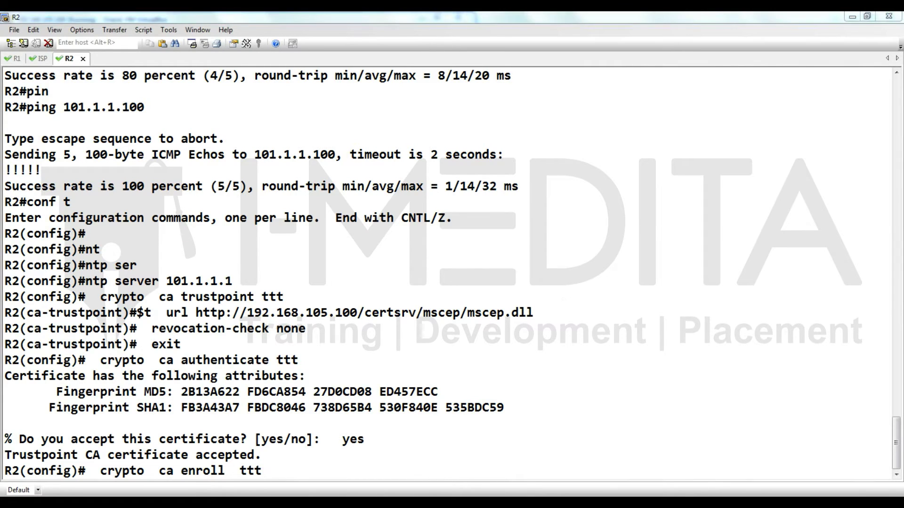
left_click(483, 445)
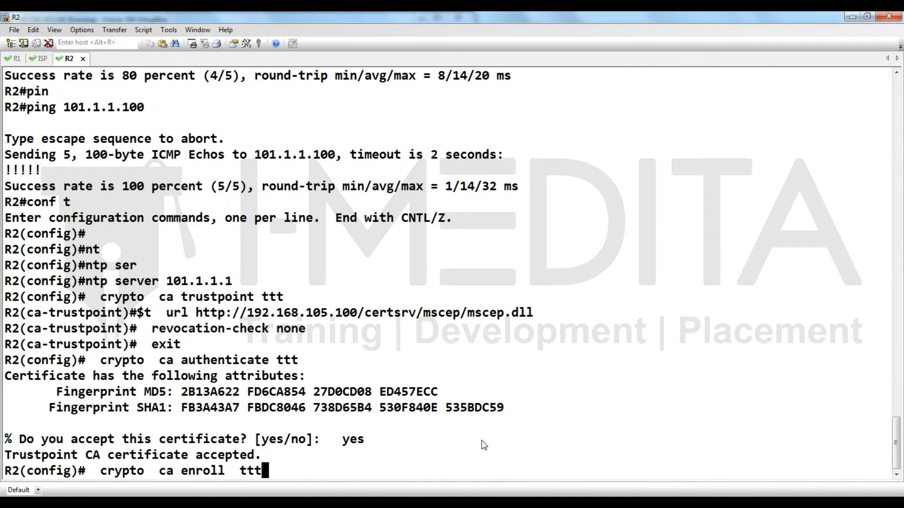
key("Return")
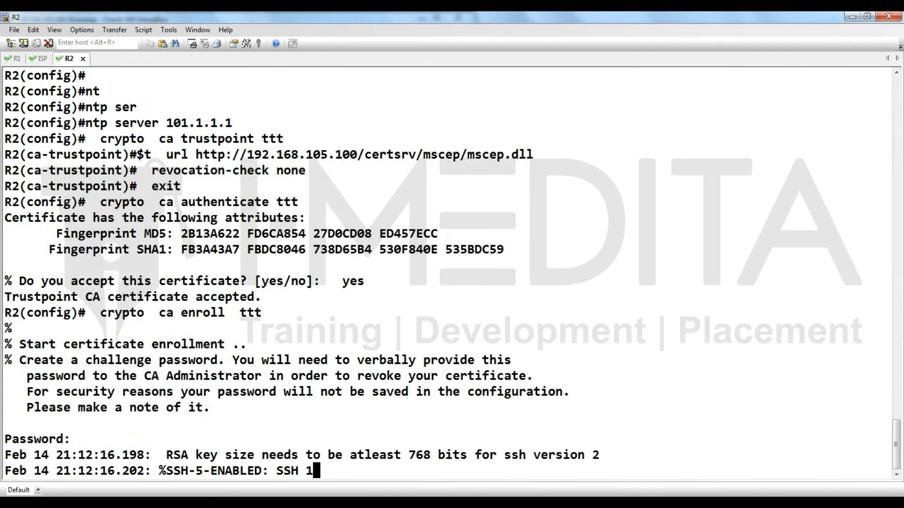
- Refresh the SCEP page for a new challenge password and copy it
mouse_move(241, 487)
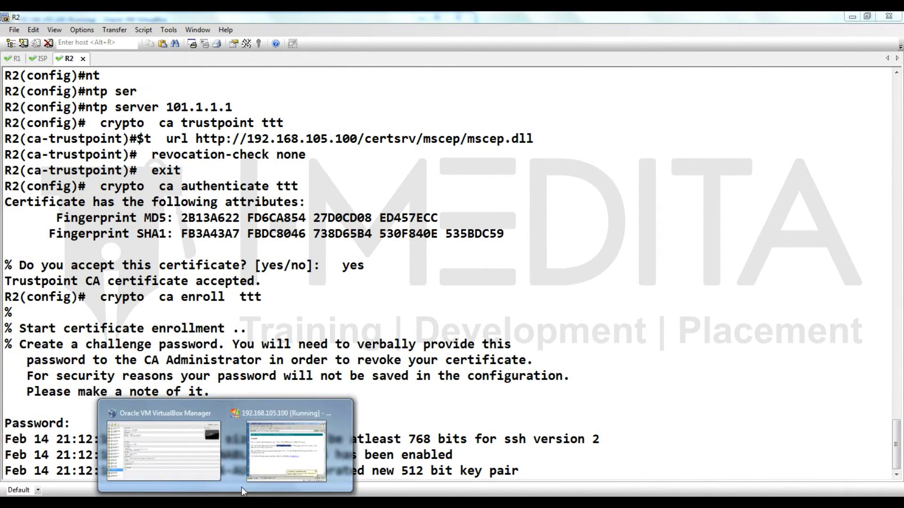
left_click(270, 459)
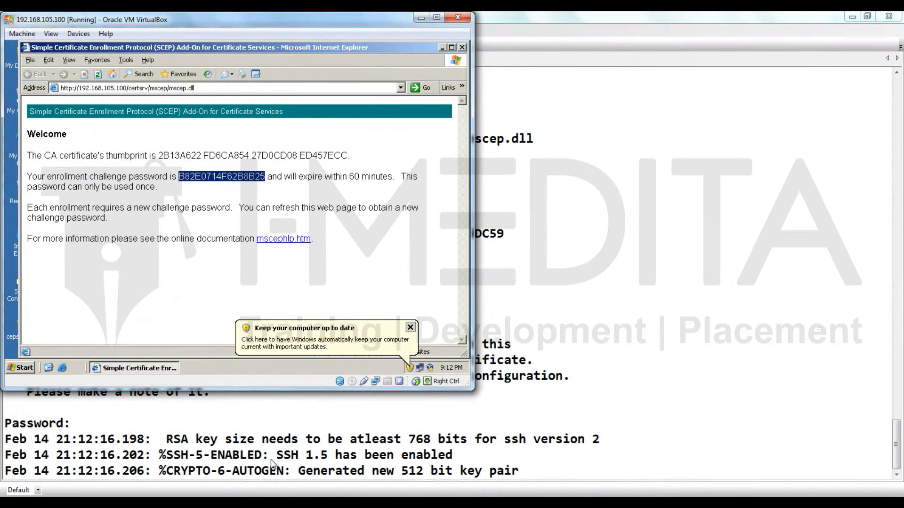
left_click(98, 74)
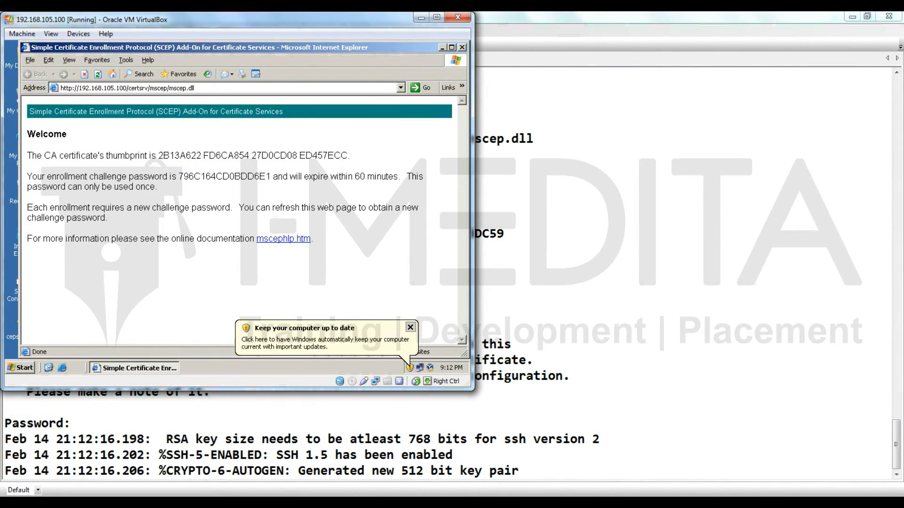
double_click(187, 177)
left_click(192, 177)
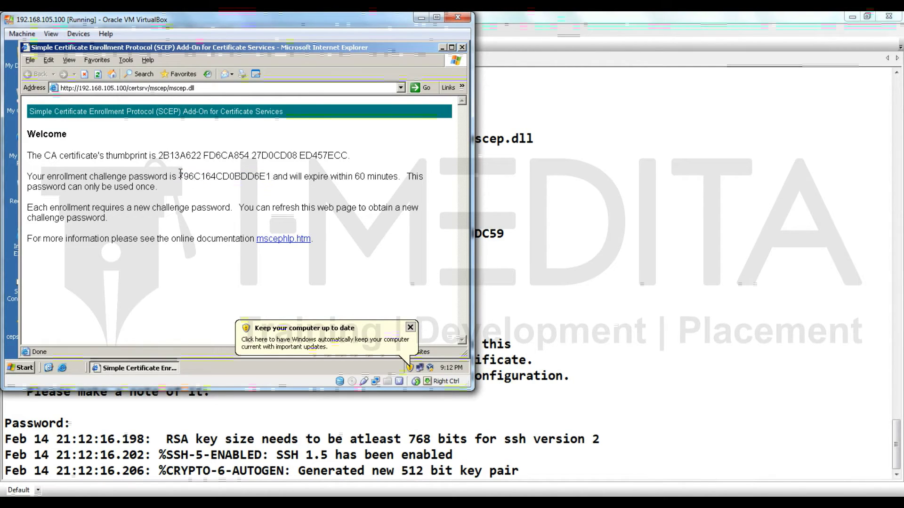
mouse_move(180, 177)
left_mouse_down()
mouse_move(162, 188)
mouse_move(271, 178)
mouse_move(163, 188)
mouse_move(190, 171)
left_mouse_up()
left_click(271, 178)
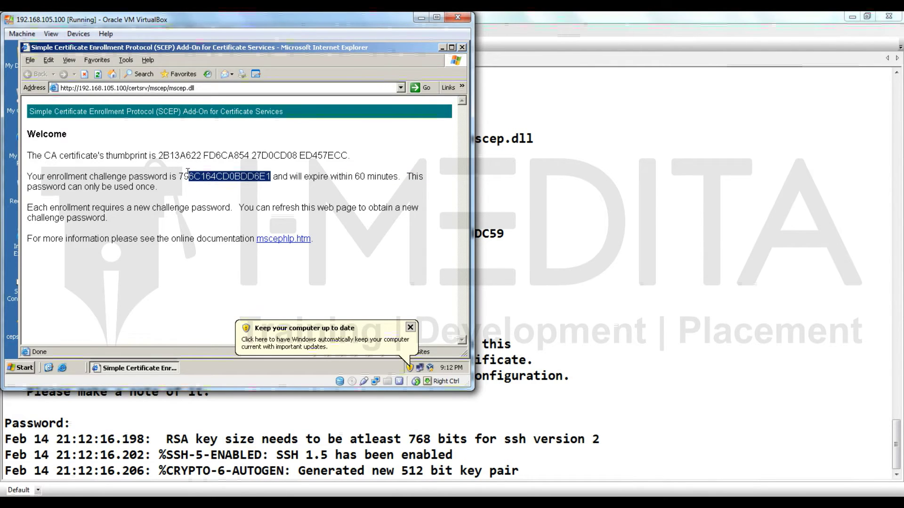
right_click(181, 183)
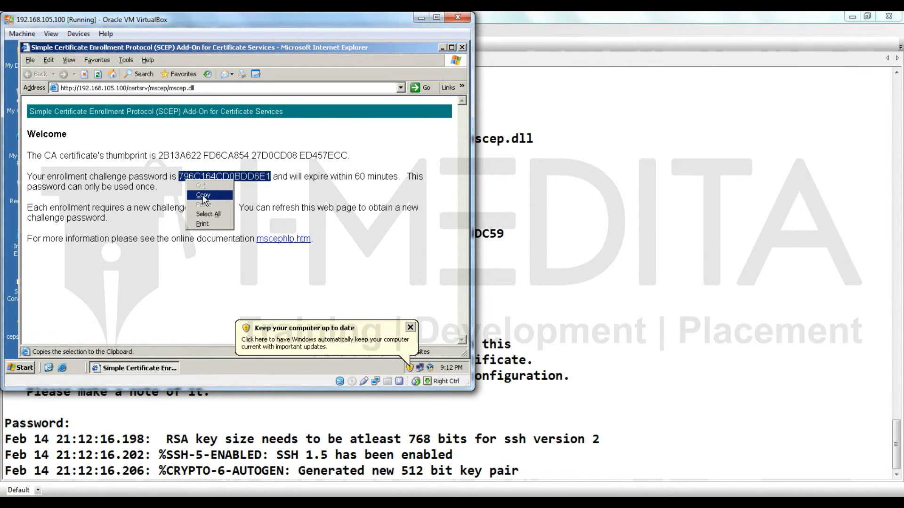
left_click(200, 194)
left_click(599, 207)
- Paste the new challenge password twice, answer no, no, yes, and mark R2's certificate-received message
key("shift+Insert")
key("Return")
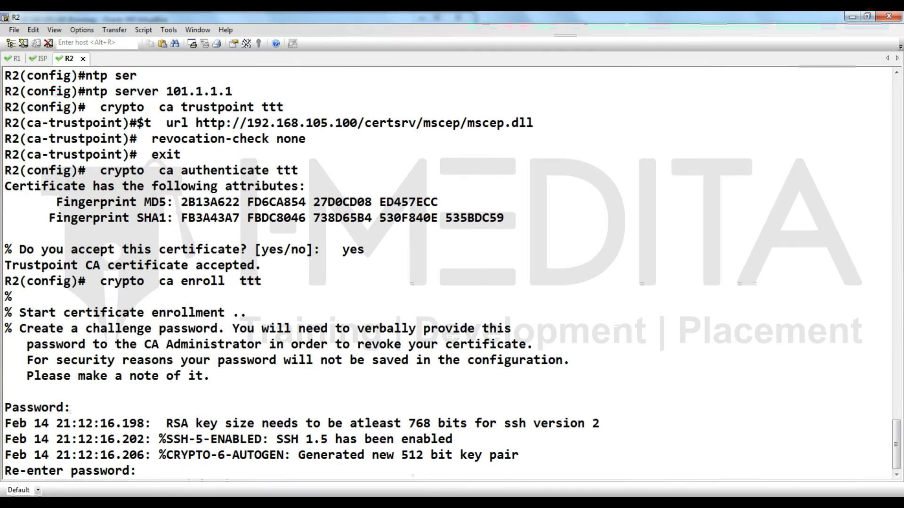
key("shift+Insert")
key("Return")
type("no")
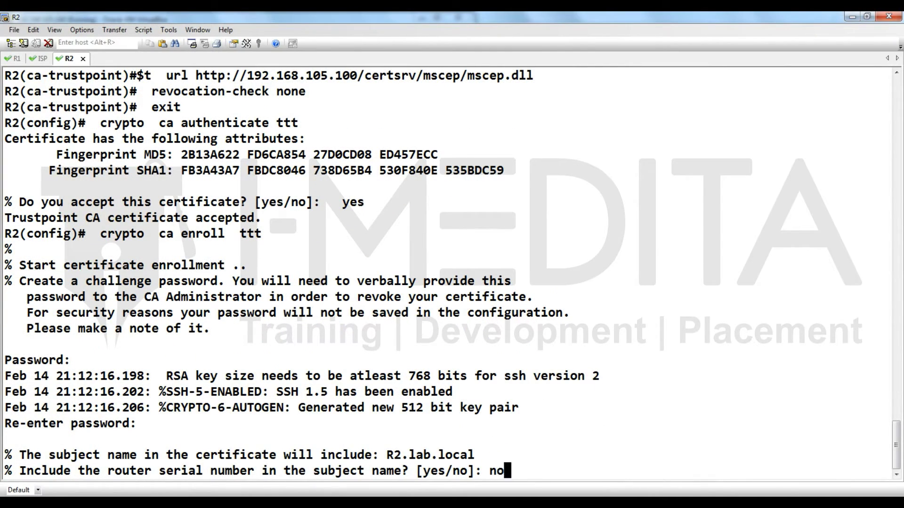
key("Return")
type("no")
key("Return")
type("yes")
key("Return")
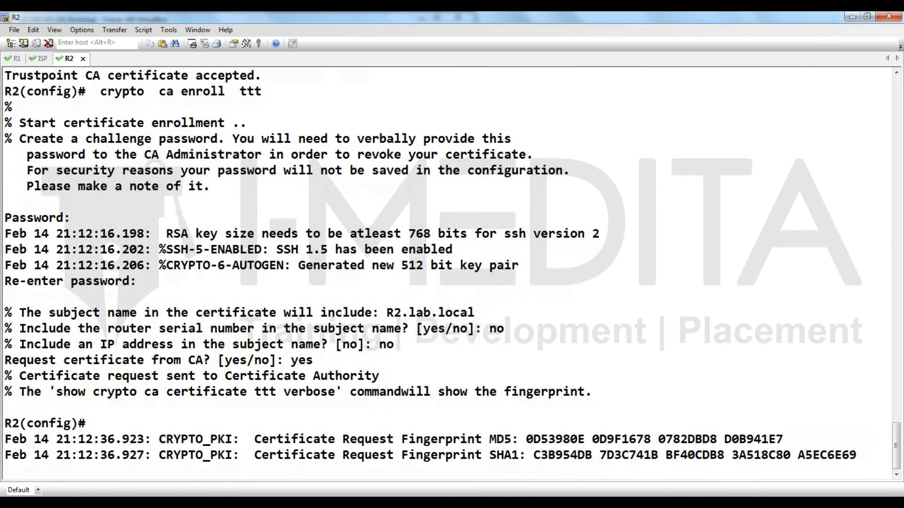
key("Return")
key("Return")
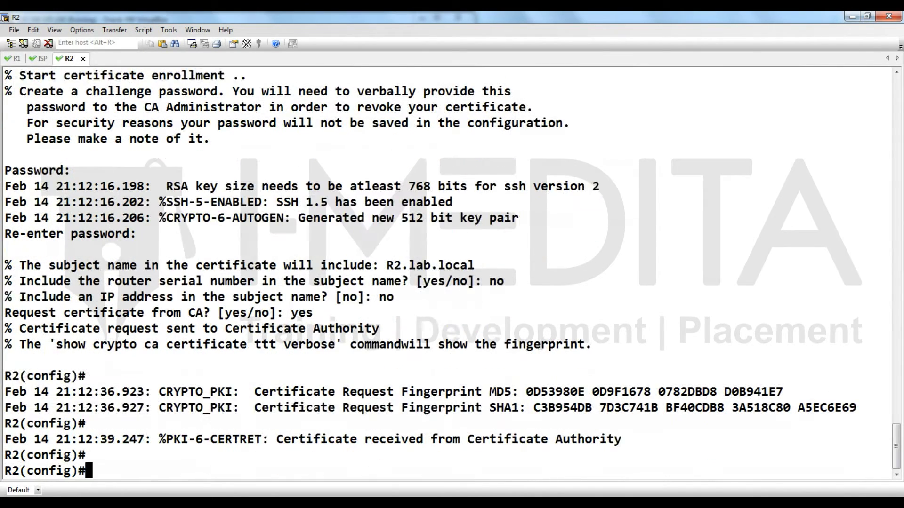
key("Return")
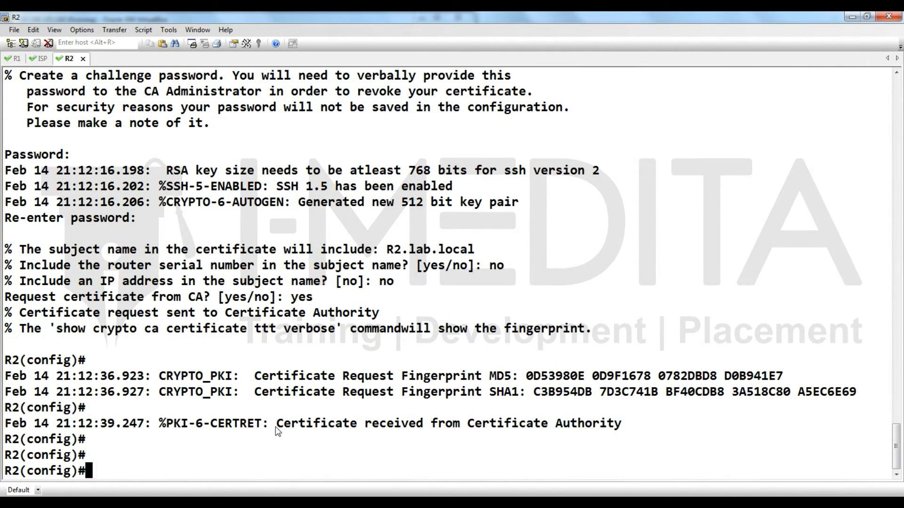
left_click_drag(270, 424, 630, 431)
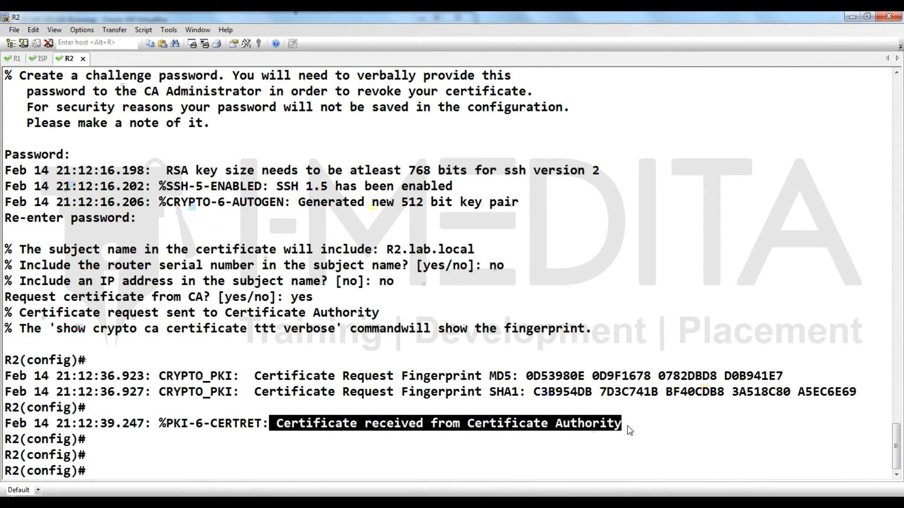
- On R1, create ISAKMP policy 1 with rsa-sig authentication
left_click(14, 59)
key("Return")
key("Return")
key("Return")
type("cry")
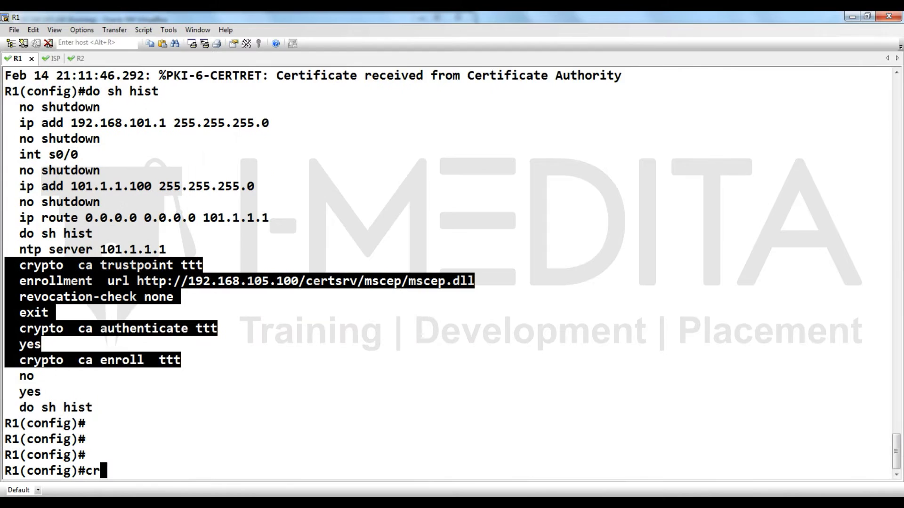
key("Tab")
type("is")
key("Tab")
type("po")
key("Tab")
type("1")
key("Return")
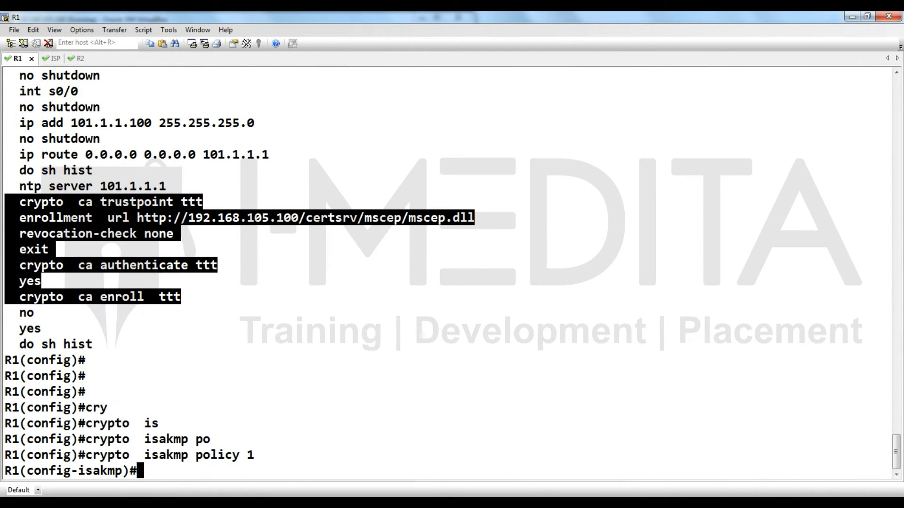
type("authe")
key("Tab")
type("r")
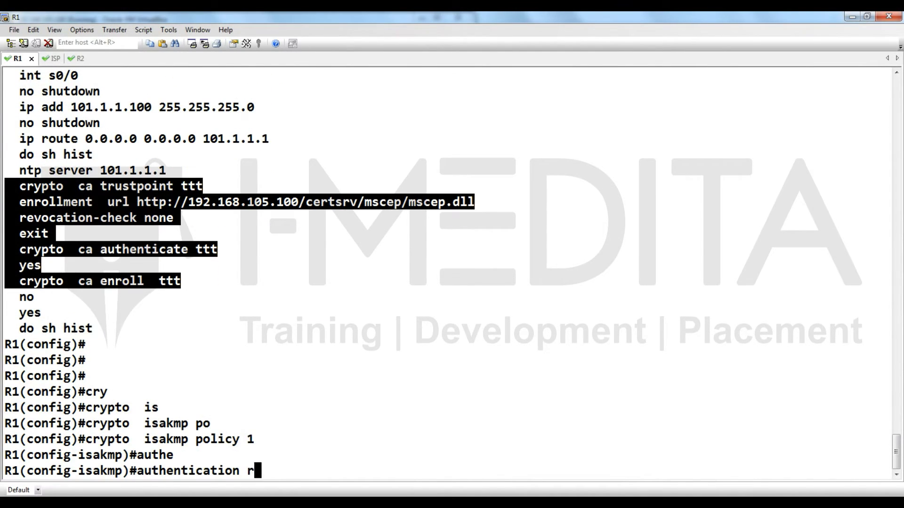
- Set the policy's encryption to AES and hash to SHA
key("Tab")
type("sa-s")
key("Tab")
key("Return")
type("enc")
key("Tab")
type("a")
key("Tab")
type("a")
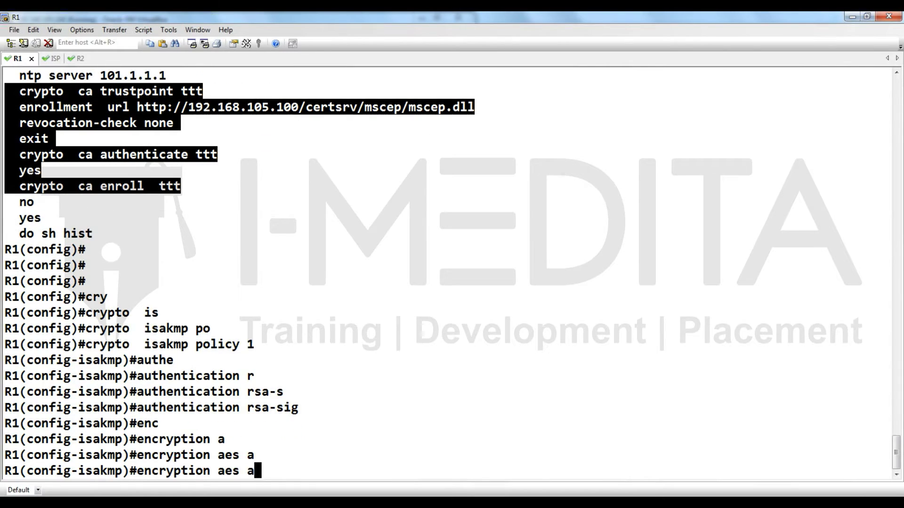
key("BackSpace")
key("BackSpace")
key("Return")
type("ha")
- Set Diffie-Hellman group 5 and lifetime 1800 on the policy
key("Tab")
type("s")
key("Tab")
key("Return")
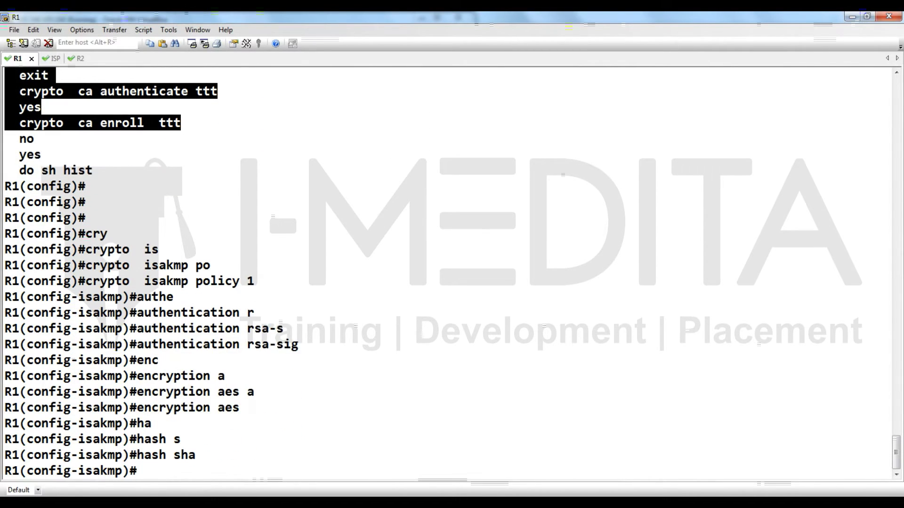
type("gr")
key("Tab")
type("5")
key("Return")
type("lif")
- Exit the ISAKMP policy and begin a crypto ipsec command
key("Tab")
type("1800")
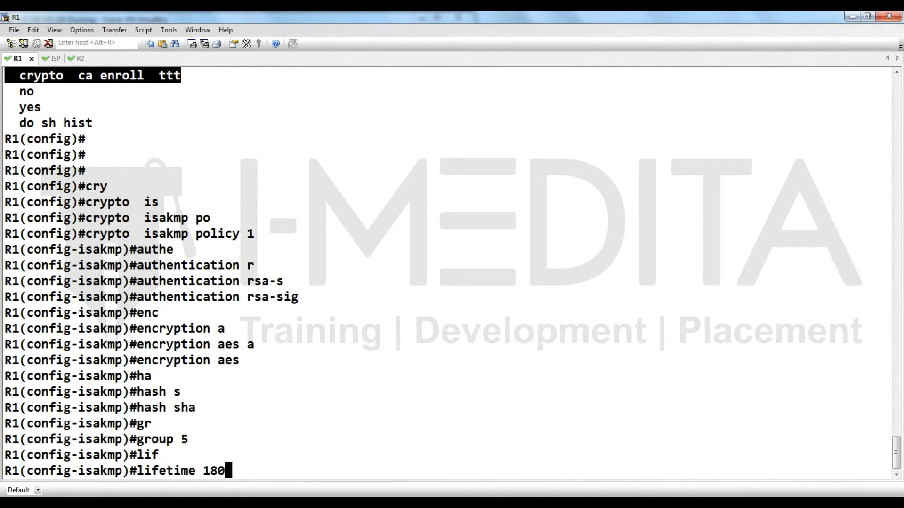
key("Return")
type("ex")
key("Tab")
key("Return")
key("Return")
key("Return")
type("cry")
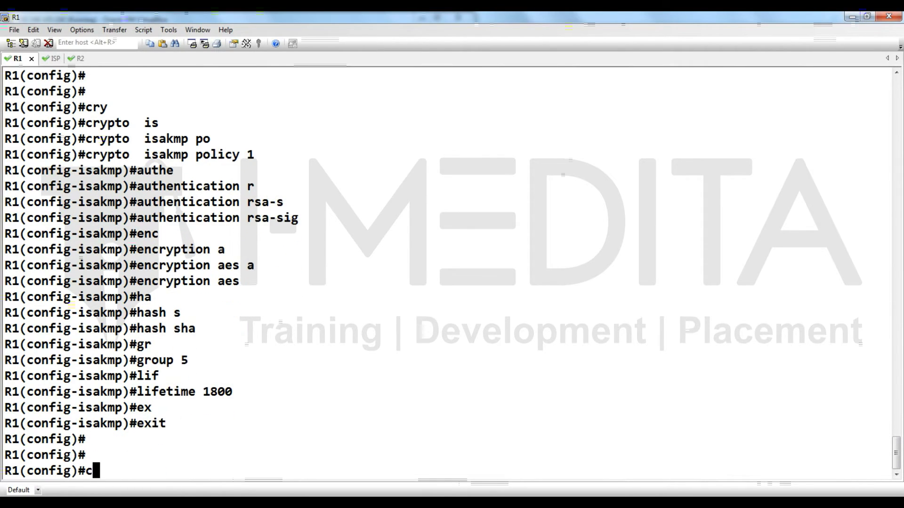
key("Tab")
type("ip")
key("Tab")
- Create transform set t-set using esp-aes and esp-sha-hmac
type("tr")
key("Tab")
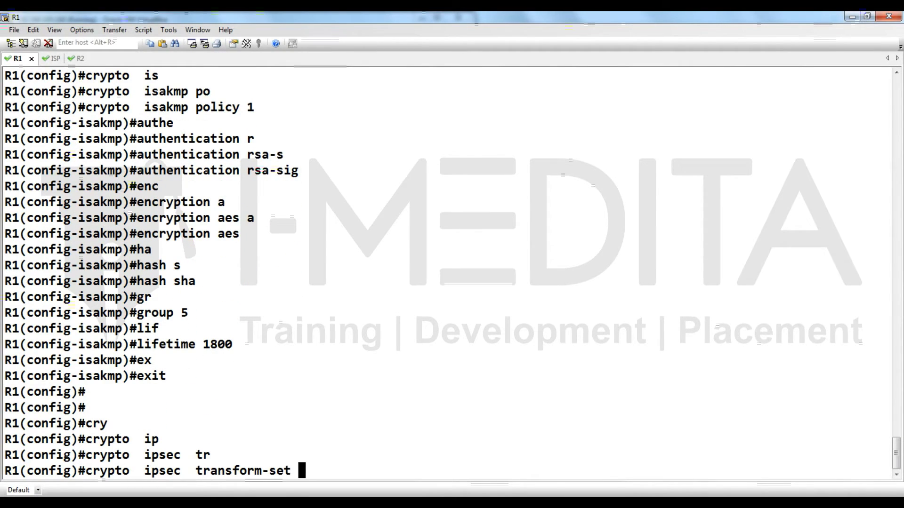
type("t-set e")
key("Tab")
type("a")
key("Tab")
type("e")
key("Tab")
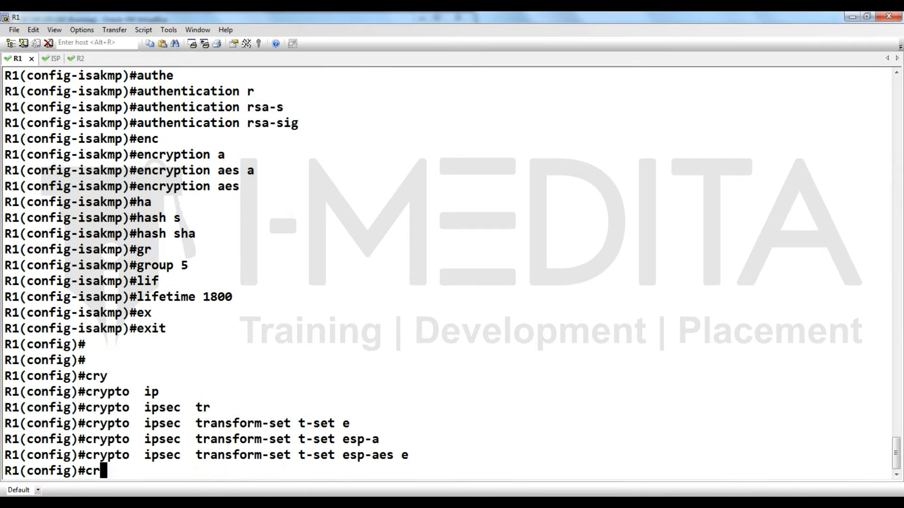
type("sp-s")
- Put transform set t-set in tunnel mode and exit it
key("Tab")
key("Return")
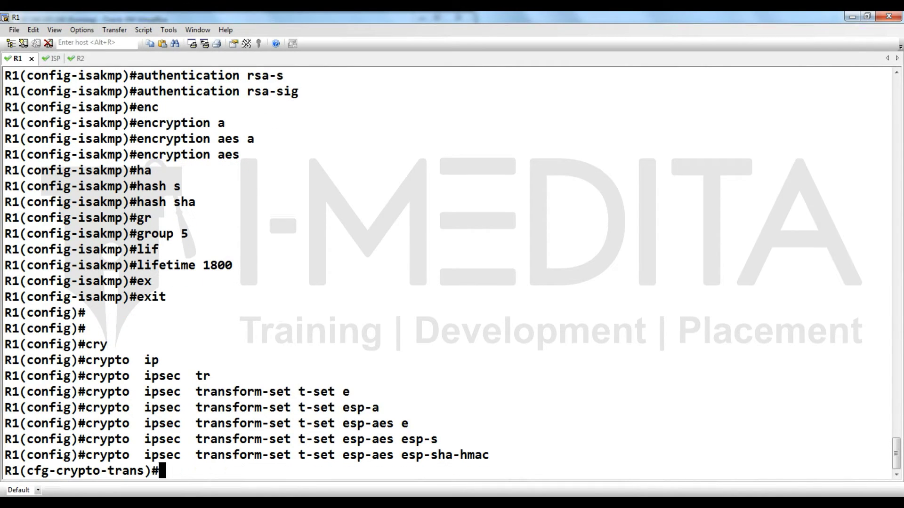
type("mo")
key("Tab")
type("tu")
key("Tab")
key("Return")
type("ex")
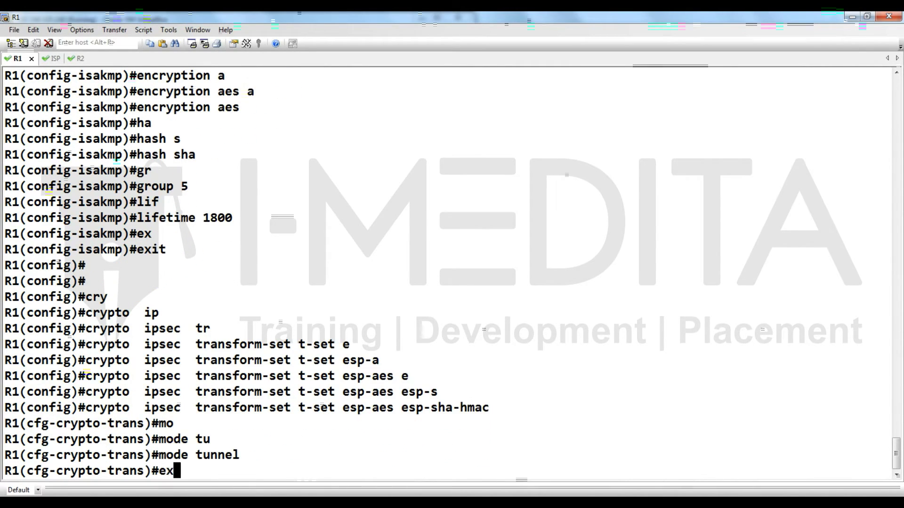
- Create IPsec profile shiva that uses transform set t-set
key("Tab")
key("Return")
type("cry")
key("Tab")
type("ip")
key("Tab")
type("p")
key("Tab")
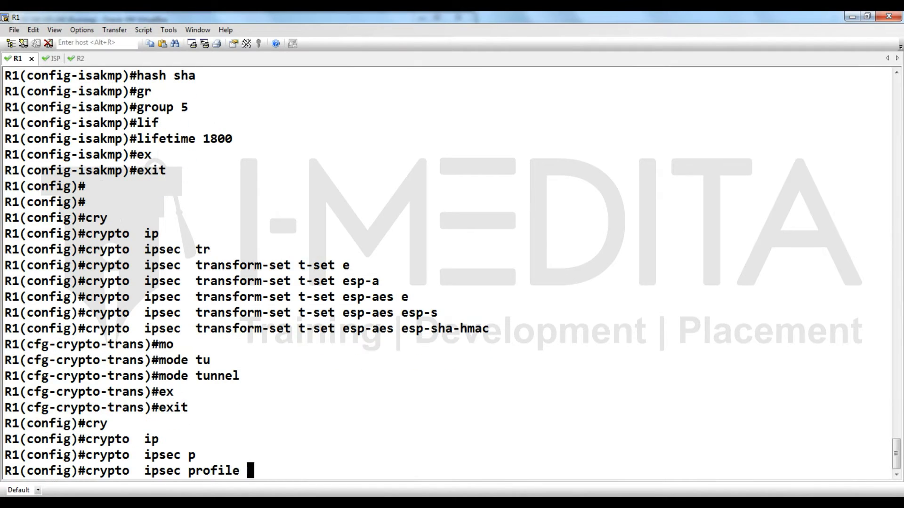
type("shiva")
key("Return")
type("sec-profile)#")
key("Tab")
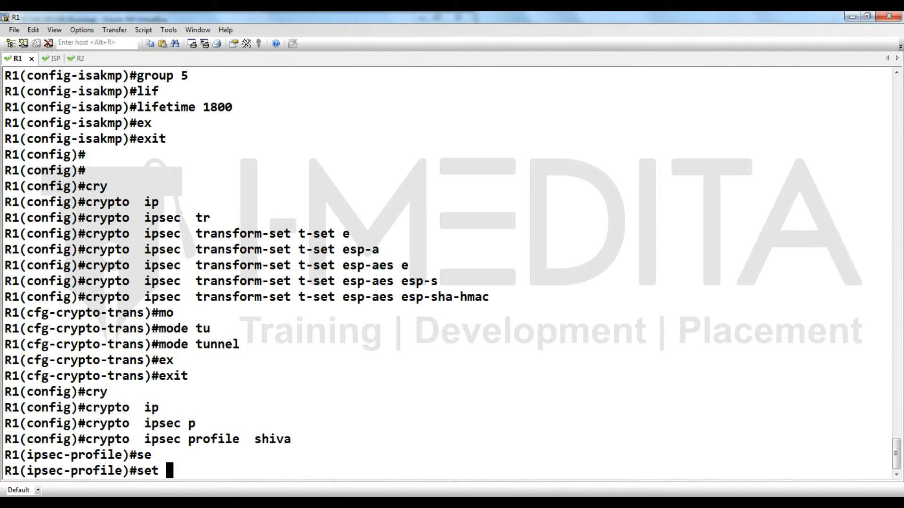
type("tr")
- Exit the IPsec profile and begin the interface command
key("Tab")
type("t-set")
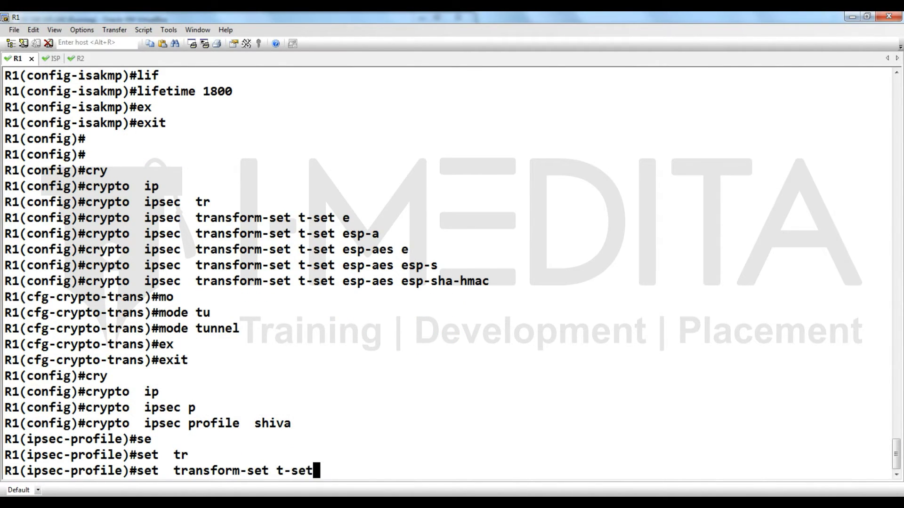
key("Return")
type("ex")
key("Tab")
key("Return")
key("Return")
key("Return")
type("int")
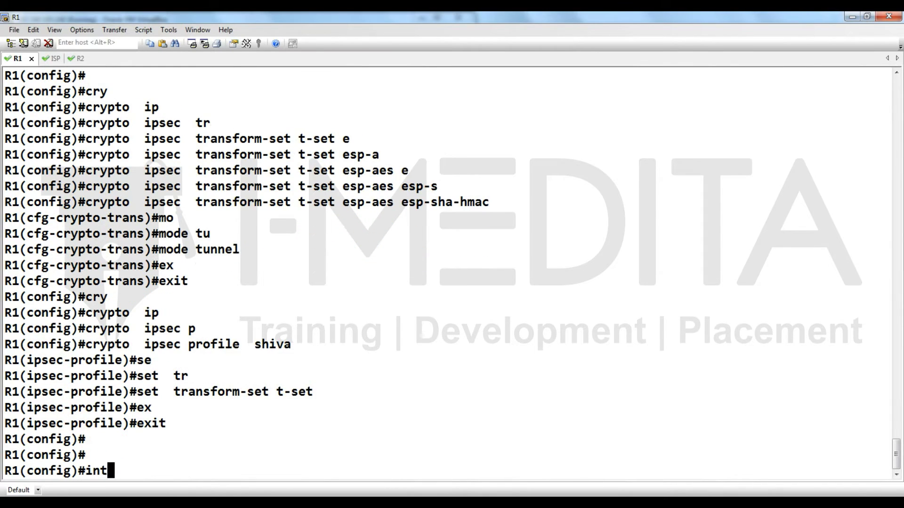
key("Tab")
- Give Tunnel0 address 192.168.1.1 255.255.255.0 with tunnel source serial 0/0
type("t")
key("Tab")
type("0")
key("Return")
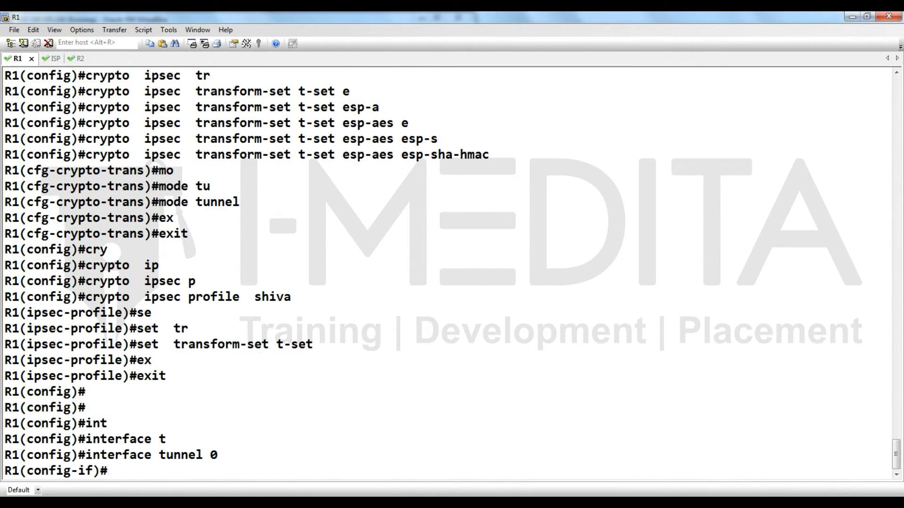
type("ip add 1")
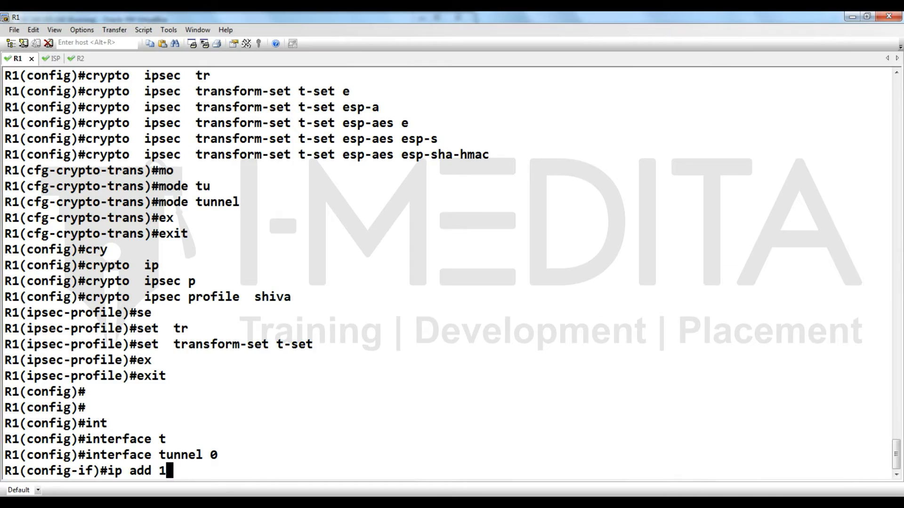
type("92.168.1.")
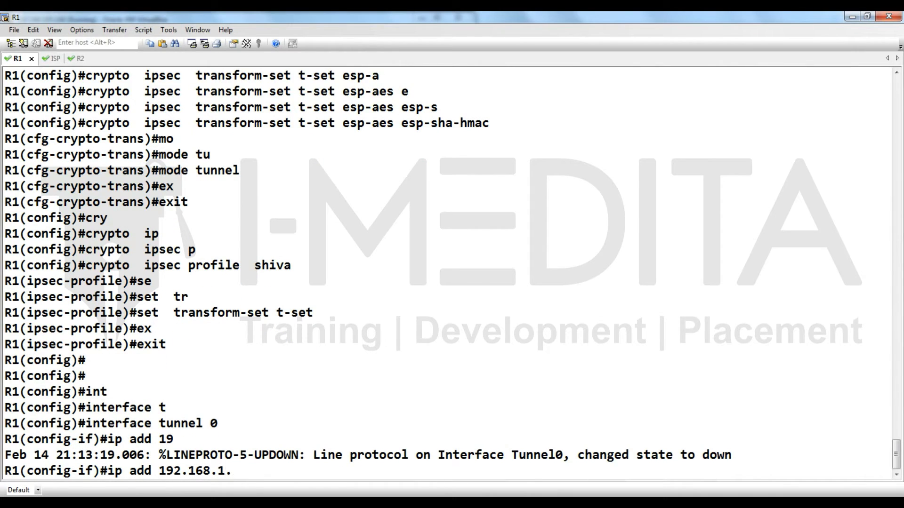
type("1 255.255.255.")
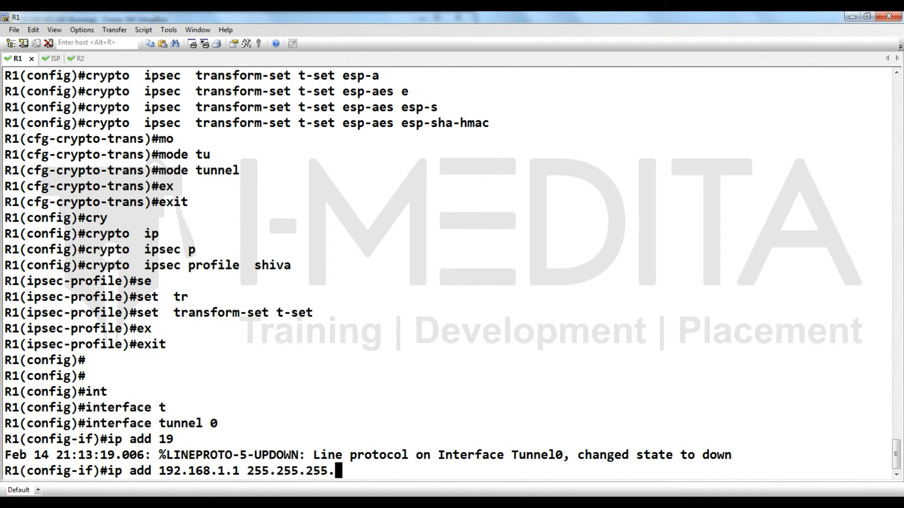
type("0")
key("Return")
type("tu")
key("Tab")
type("so")
key("Tab")
type("s")
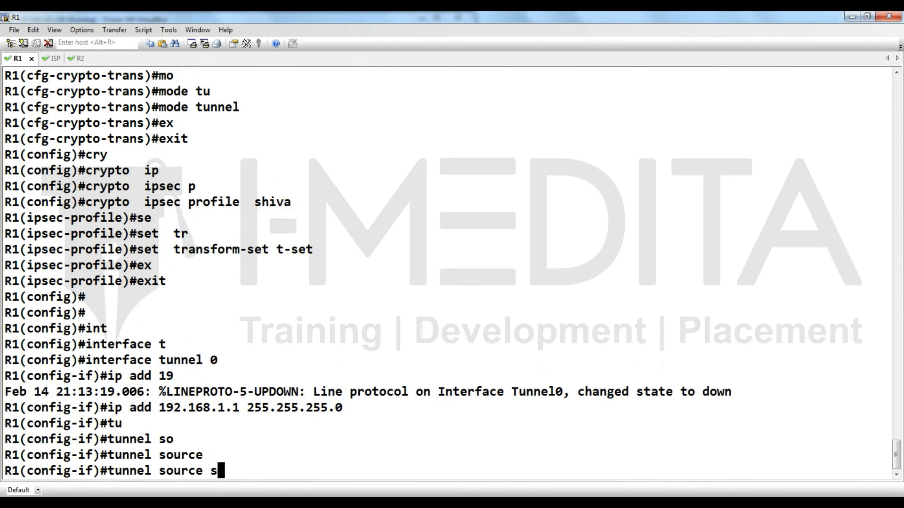
key("Tab")
type("0/0")
key("Return")
- Set Tunnel0's destination to 102.1.1.100 and return to the R1 terminal
type("tu")
key("Tab")
type("de")
key("Tab")
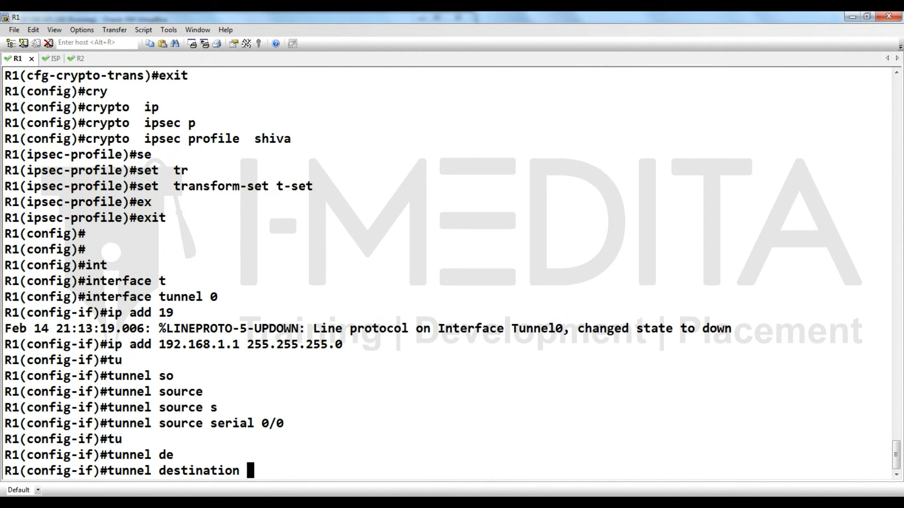
type("102.1.1.100")
key("Return")
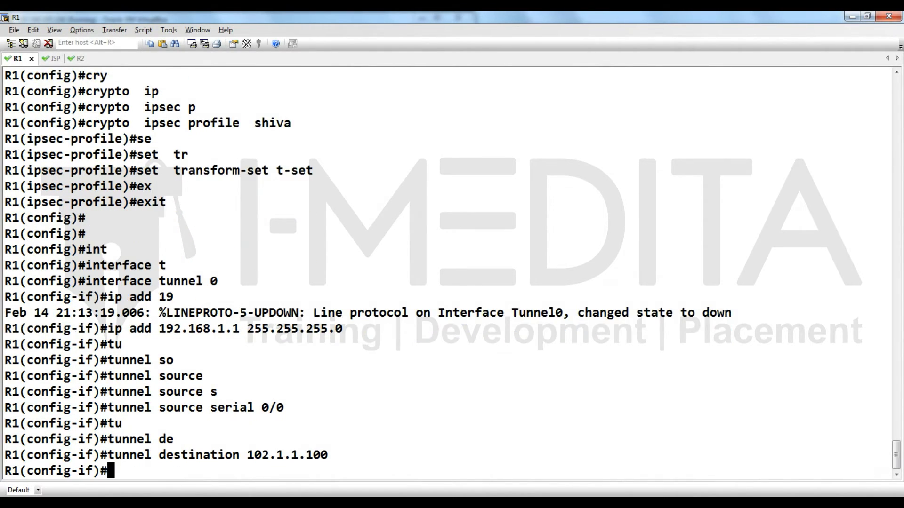
key("alt+Tab")
left_click(496, 195)
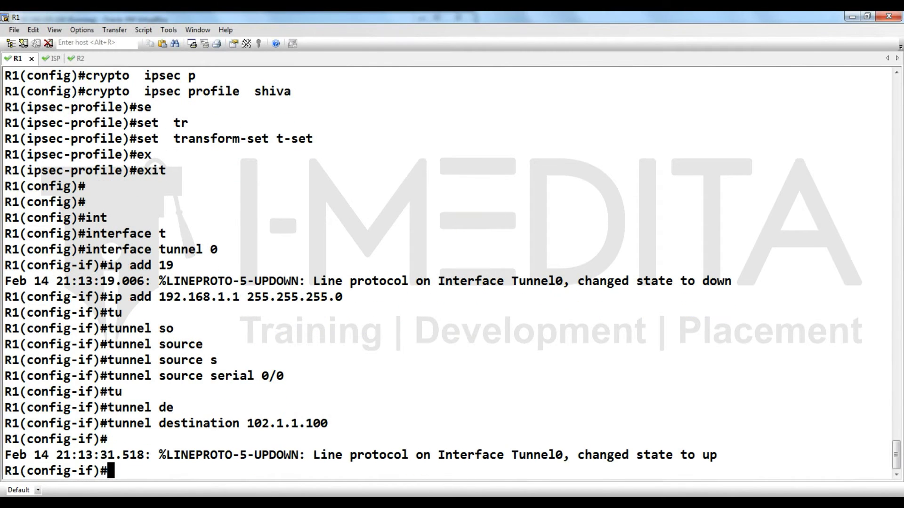
key("alt+Tab")
key("alt+Tab")
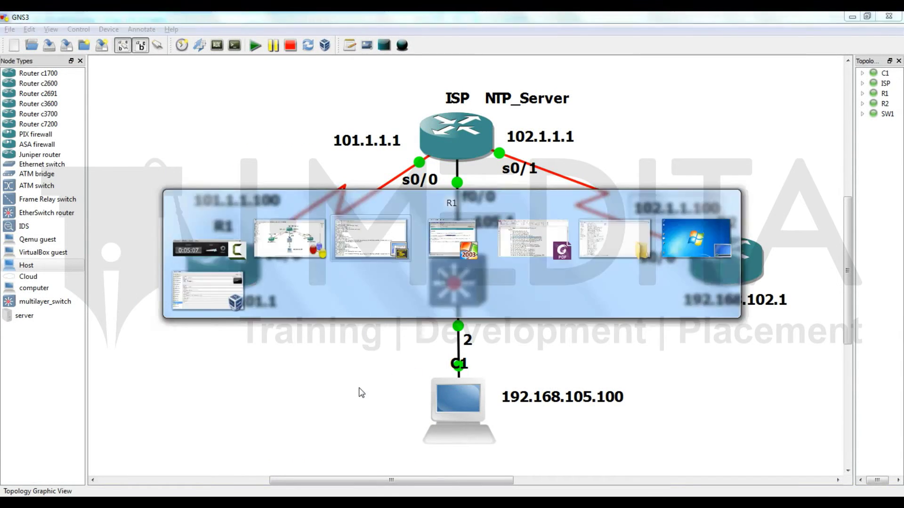
- Set Tunnel0's tunnel mode to ipsec ipv4
type("tu")
key("Tab")
type("mo")
key("Tab")
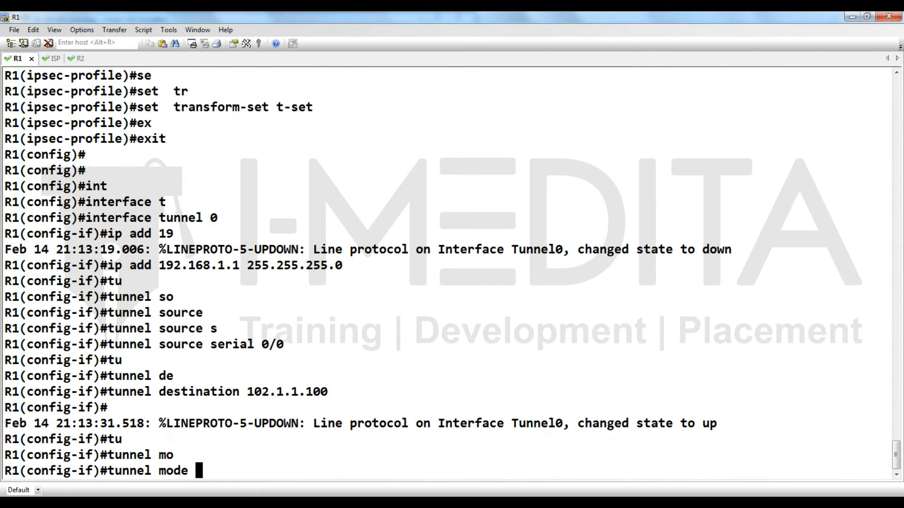
type("ips")
- Protect Tunnel0 with IPsec profile shiva
key("Tab")
type("ipv")
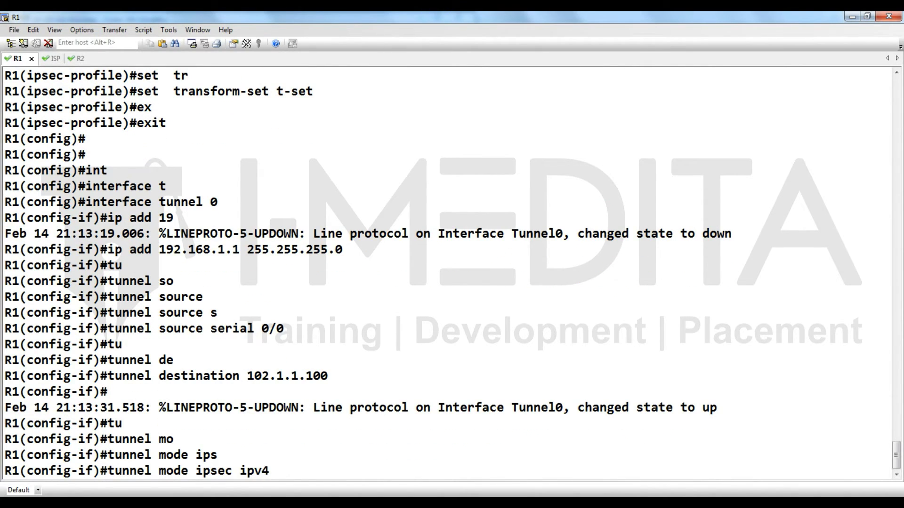
key("Return")
type("tu")
key("Tab")
type("pr")
key("Tab")
type("ip")
key("Tab")
type("p")
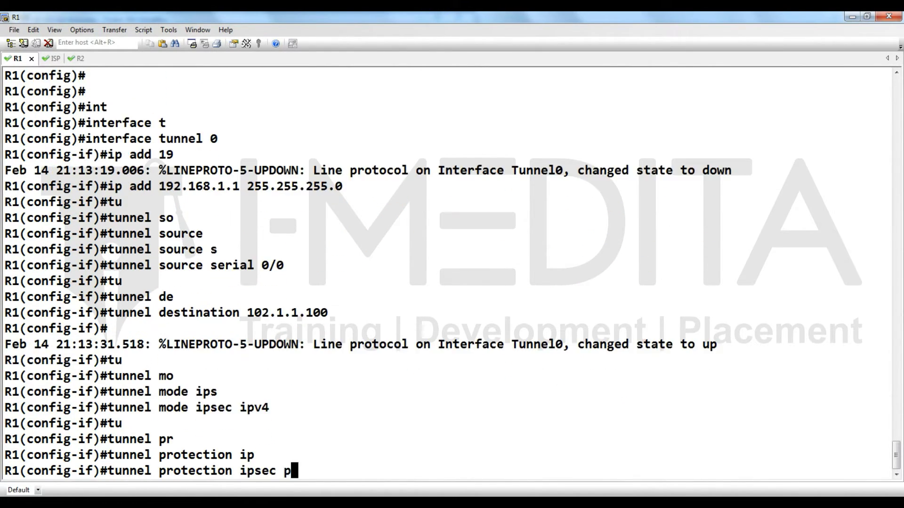
key("Tab")
type("p")
type("shiva")
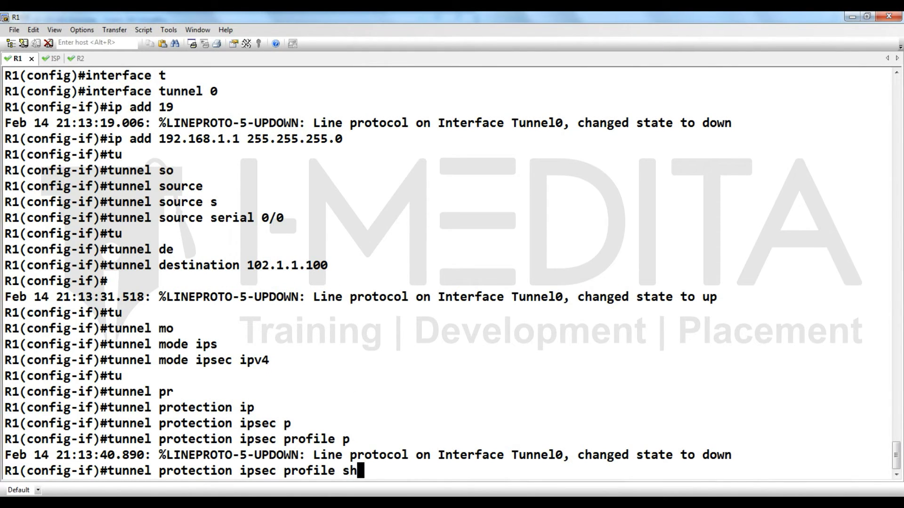
key("Return")
key("Return")
key("Return")
key("Return")
- Run OSPF 100 area 0 on Tunnel0
type("ip")
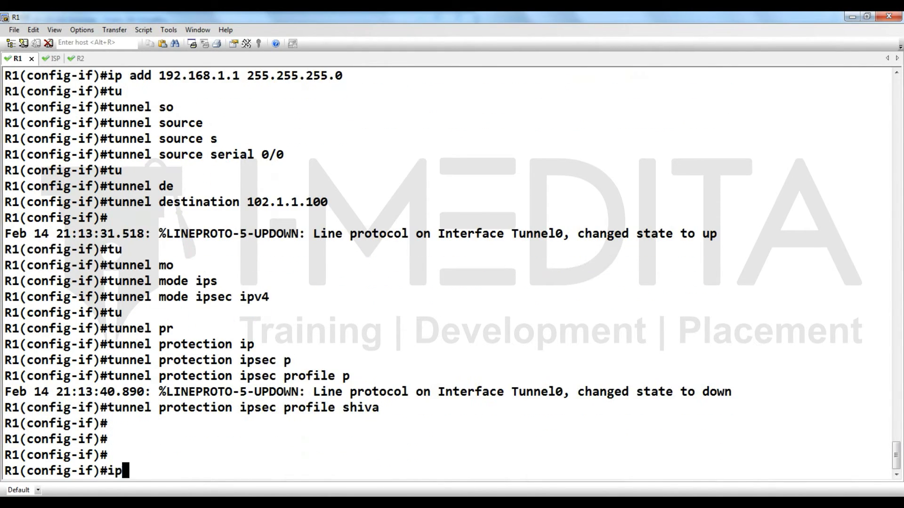
type(" os")
key("Tab")
type("100")
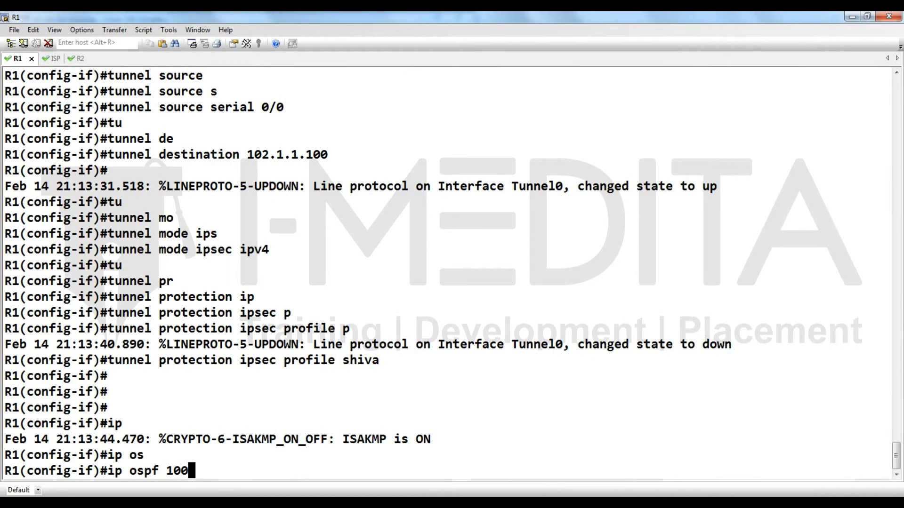
type(" a")
key("Tab")
type("0")
key("Return")
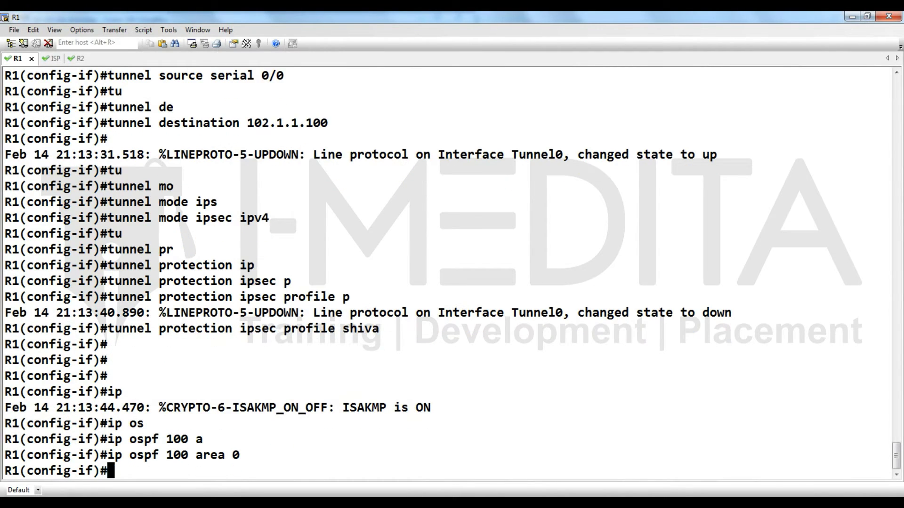
- Add interface f0/0 to OSPF 100 area 0 and list R1's command history
type("int f0/0")
key("Return")
key("Up")
key("Up")
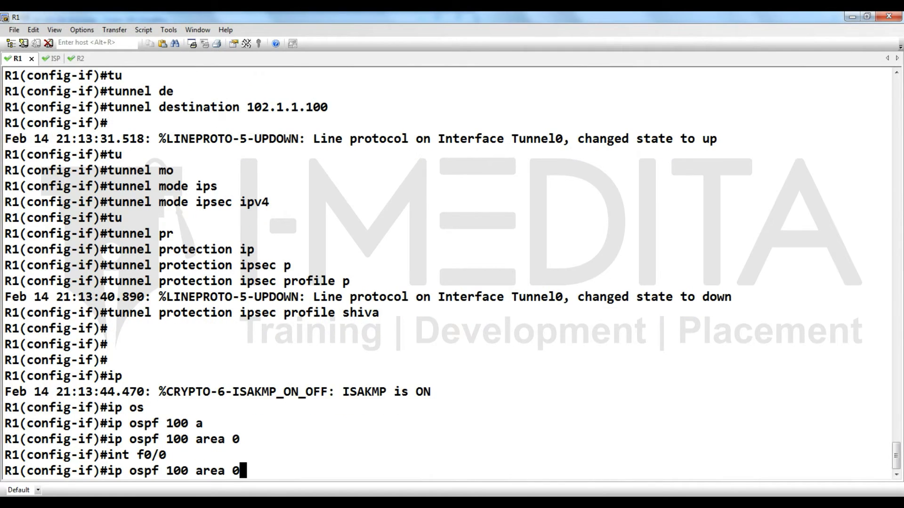
key("Return")
key("Return")
type("do sh hist")
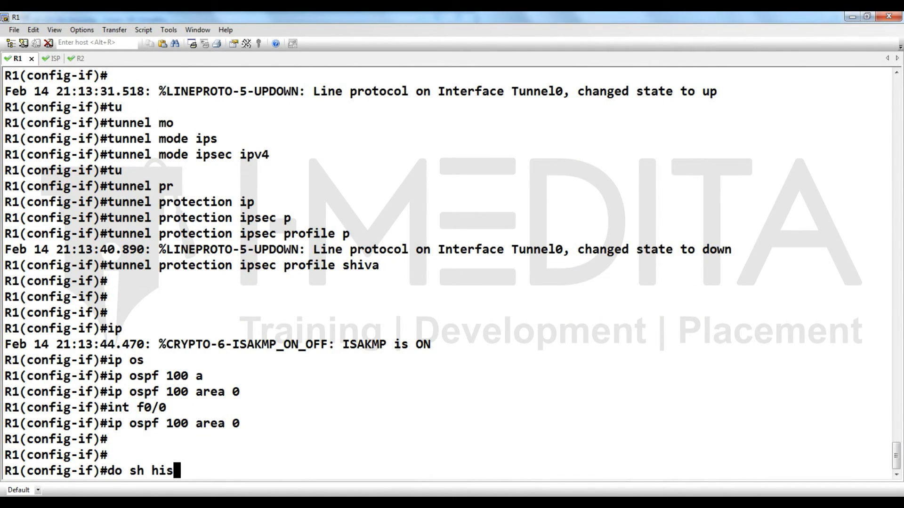
key("Return")
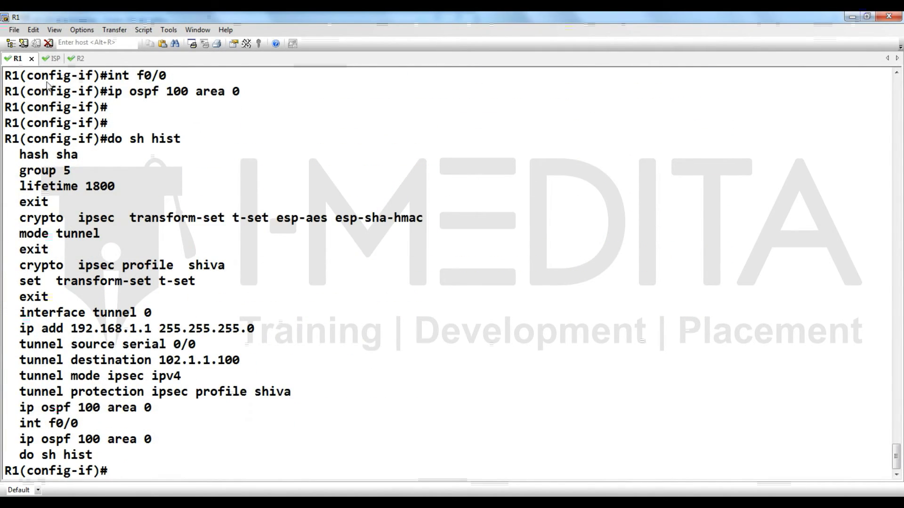
- On R2, create ISAKMP policy 1 with rsa-sig authentication, AES, SHA, group 5 and lifetime 1800
left_click(74, 60)
key("Return")
key("Return")
key("Return")
key("Return")
key("Return")
key("Return")
key("Return")
key("Return")
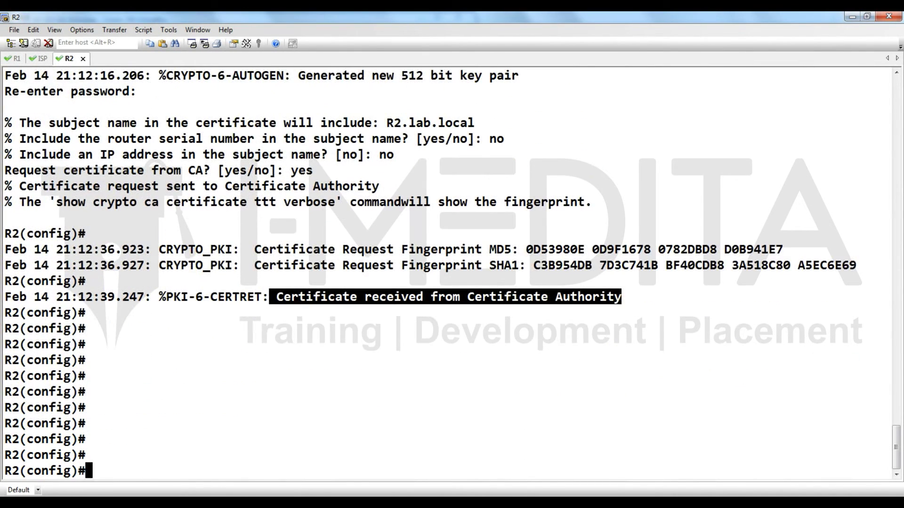
type("cry")
key("Tab")
type("is")
key("Tab")
type("po")
key("Tab")
type("1")
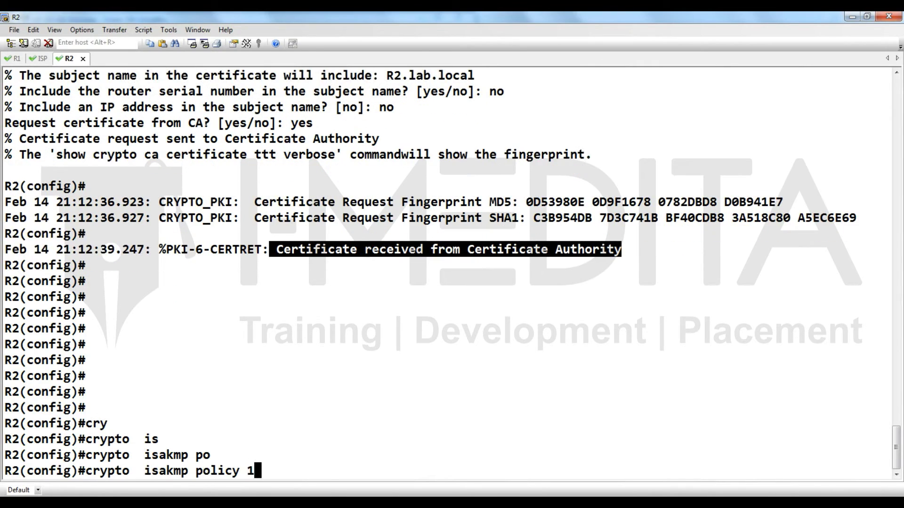
key("Return")
type("auth")
key("Tab")
type("r")
key("Tab")
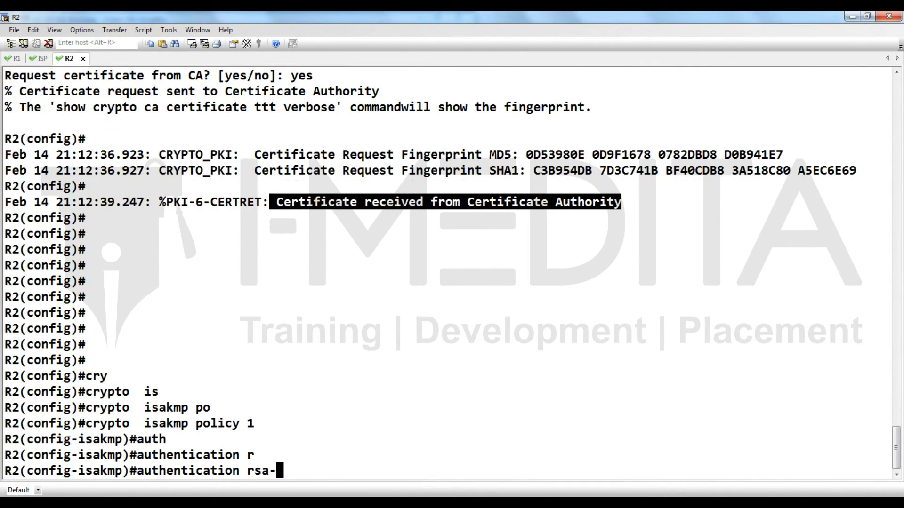
type("s")
key("Tab")
key("Return")
type("enc")
key("Tab")
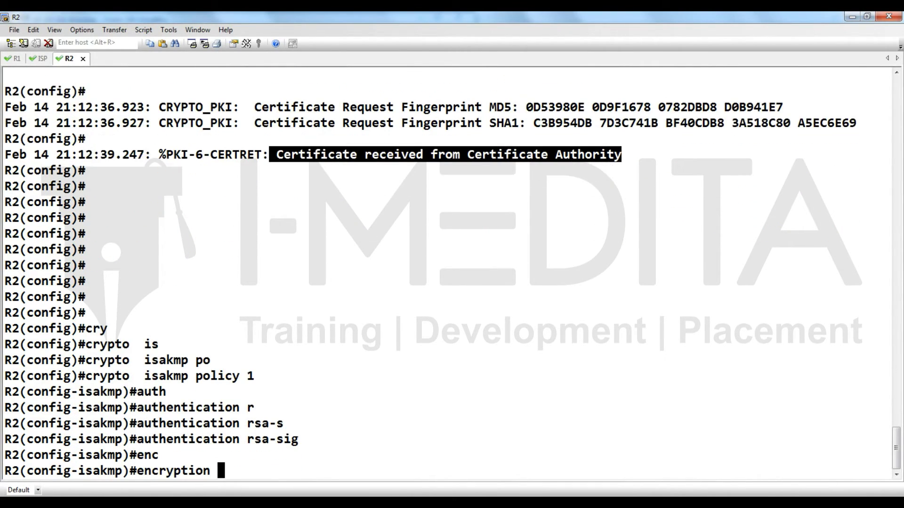
type("a")
key("Tab")
key("Return")
type("ha")
key("Tab")
type("s")
key("Tab")
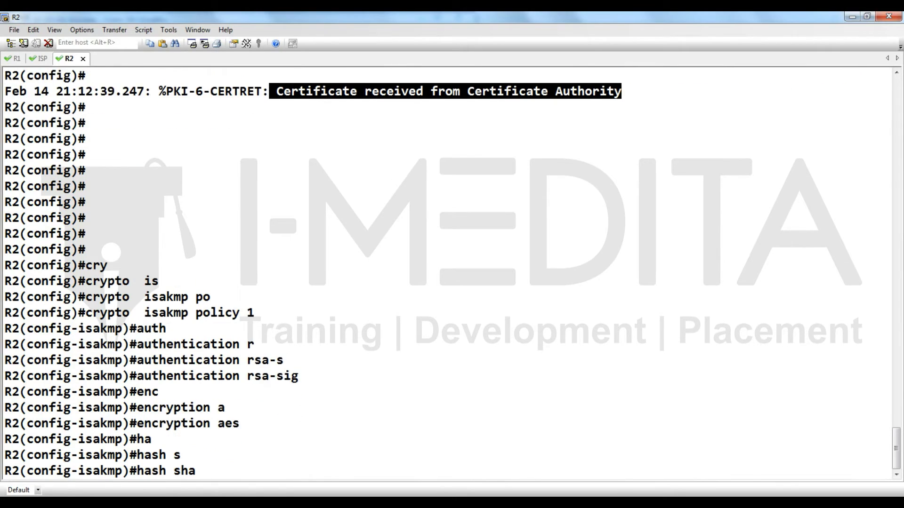
key("Return")
type("gr")
key("Tab")
type("5")
key("Return")
type("lif")
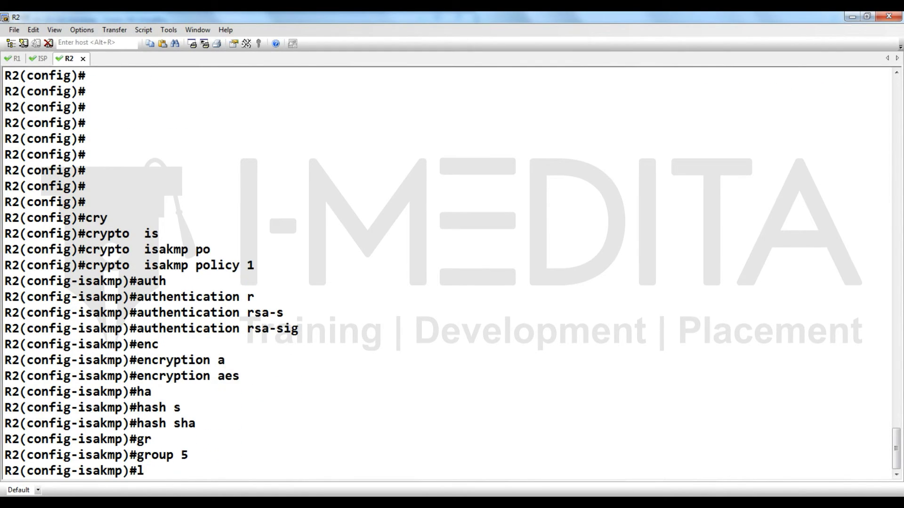
key("Tab")
type("1800")
key("Return")
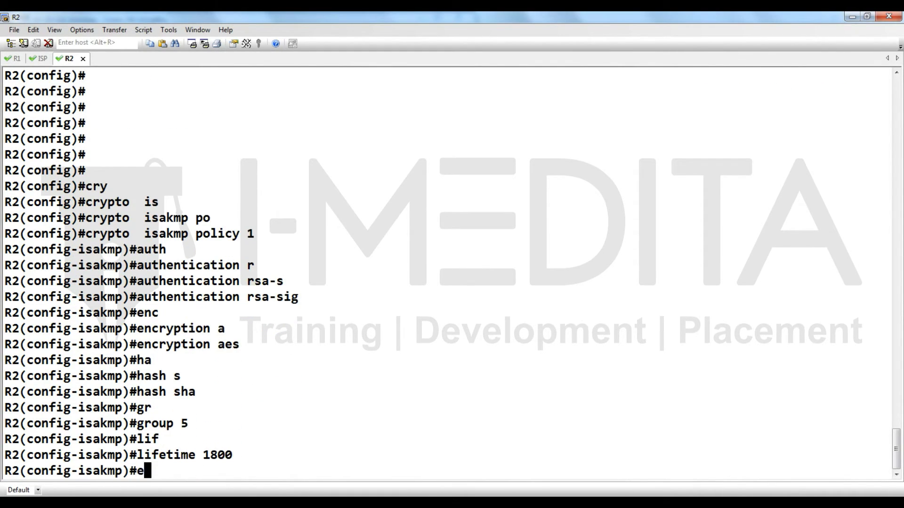
type("ex")
key("Tab")
key("Return")
key("Return")
key("Return")
key("Return")
key("Return")
- Create transform-set t-set using esp-aes esp-sha-hmac in tunnel mode
type("cry")
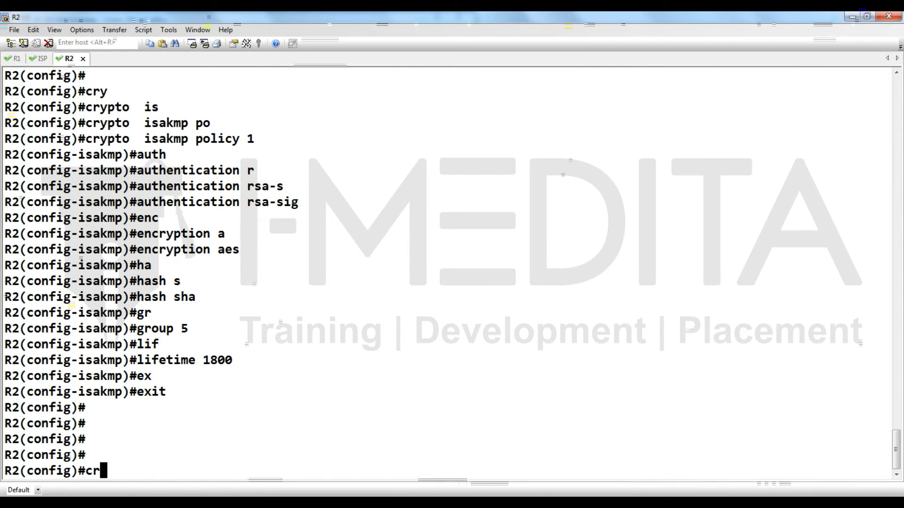
key("Tab")
type("ip")
key("Tab")
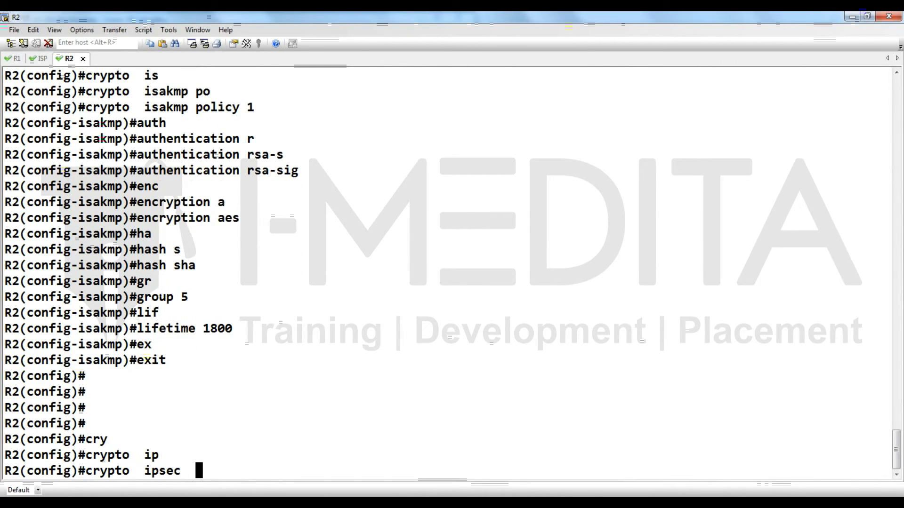
type("tr")
key("Tab")
type("t-set e")
key("Tab")
type("a")
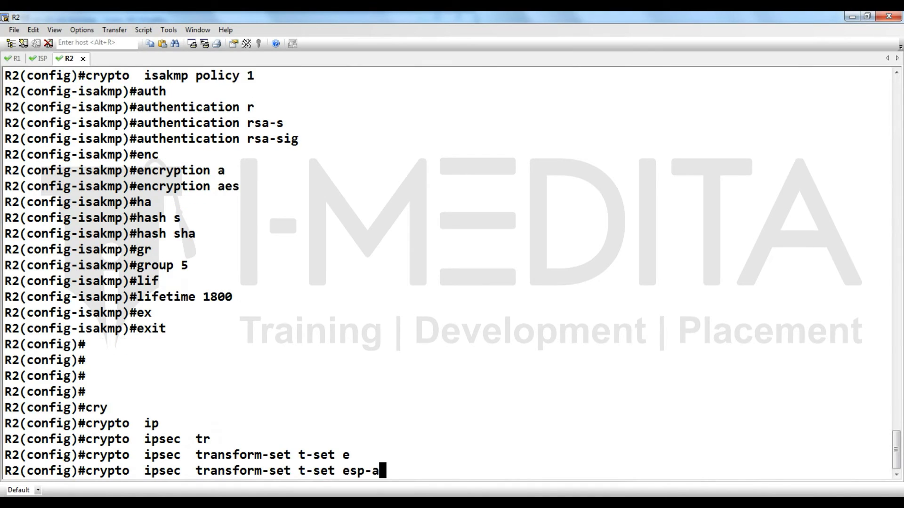
key("Tab")
type("e")
key("Tab")
type("s")
key("Tab")
key("Return")
type("mo")
key("Tab")
type("tu")
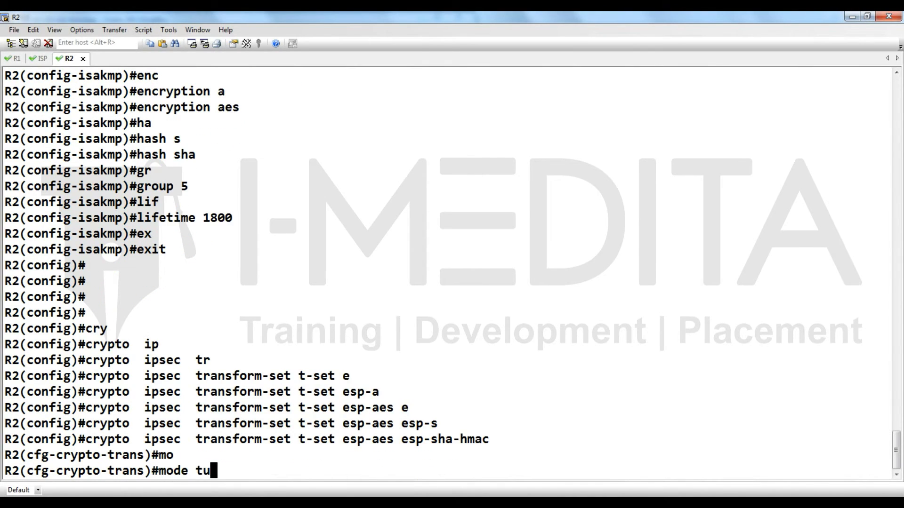
key("Tab")
key("Return")
type("ex")
- Create IPsec profile shiva that uses transform-set t-set
key("Tab")
key("Return")
type("cry")
key("Tab")
type("ip")
key("Tab")
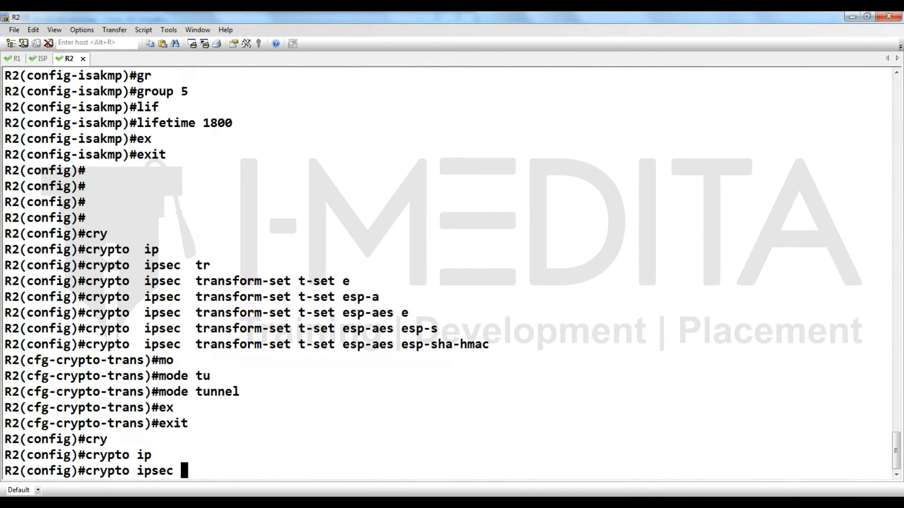
type("p")
key("Tab")
type("shiva")
key("Return")
type("se")
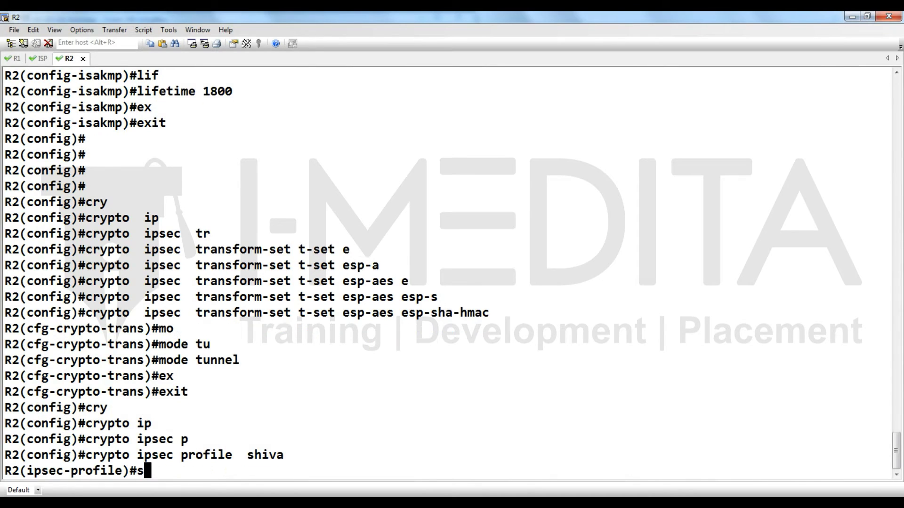
key("Tab")
type("tr")
key("Tab")
type("t-se")
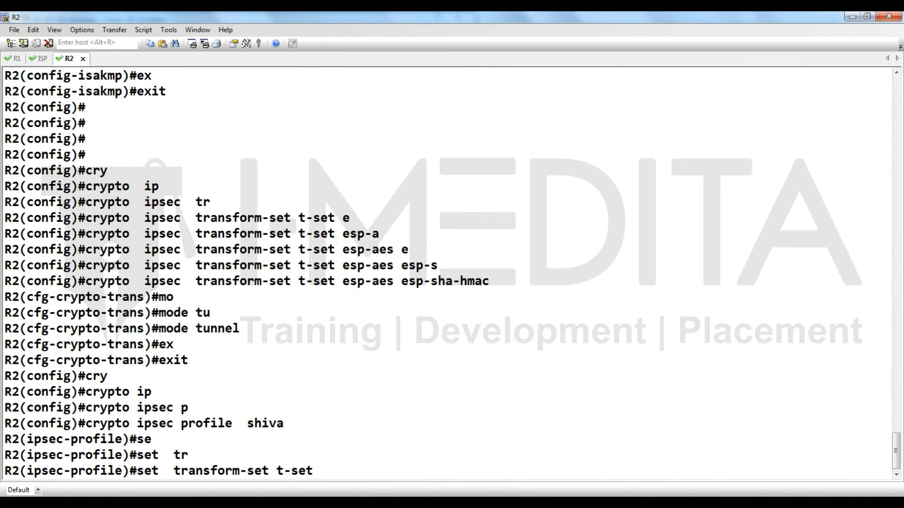
type("t")
key("Return")
- Give R2's Tunnel0 address 192.168.1.2/24, source s0/0 and destination 101.1.1.100
type("int t0")
key("Return")
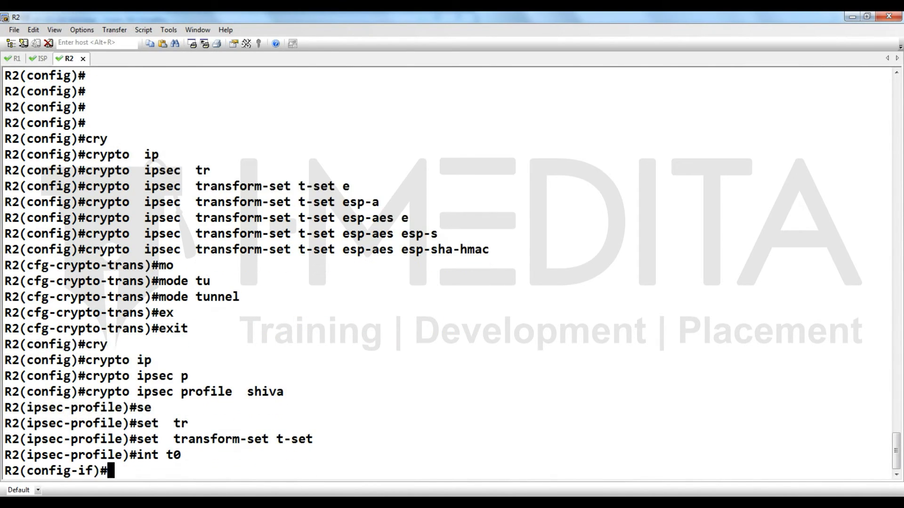
type("ip add 192.168")
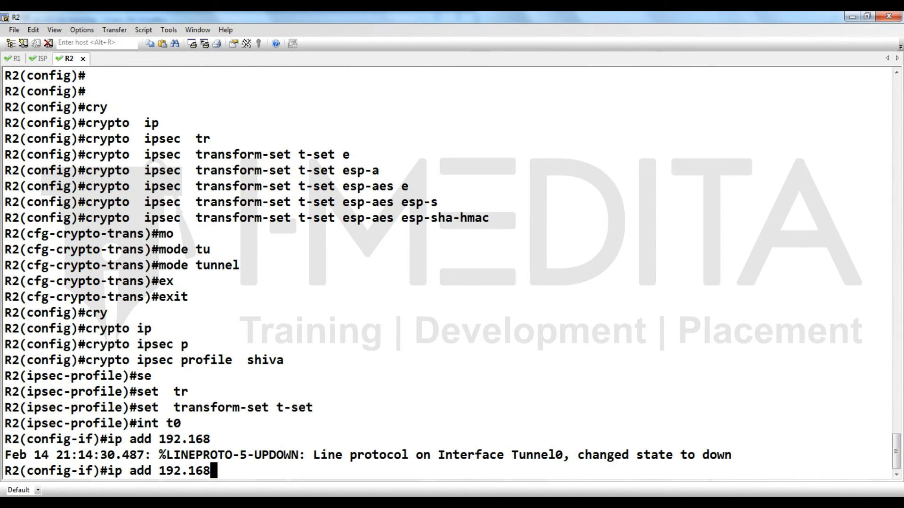
type(".1.2 255.255.25")
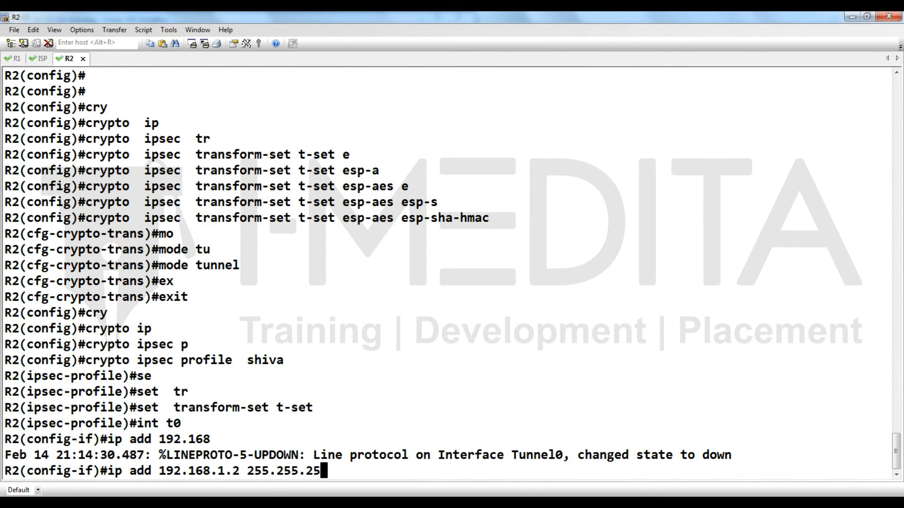
type("5.0")
key("Return")
type("tu")
key("Tab")
type("so")
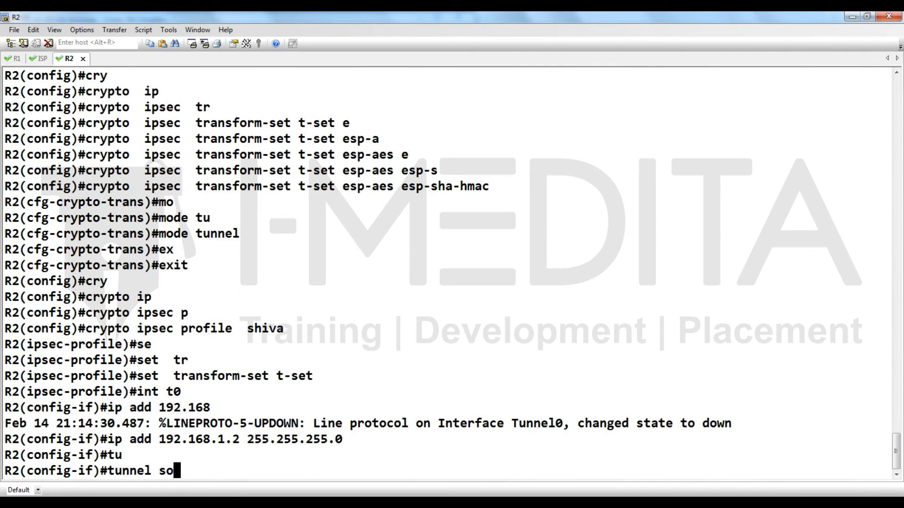
key("Tab")
type("s0/0")
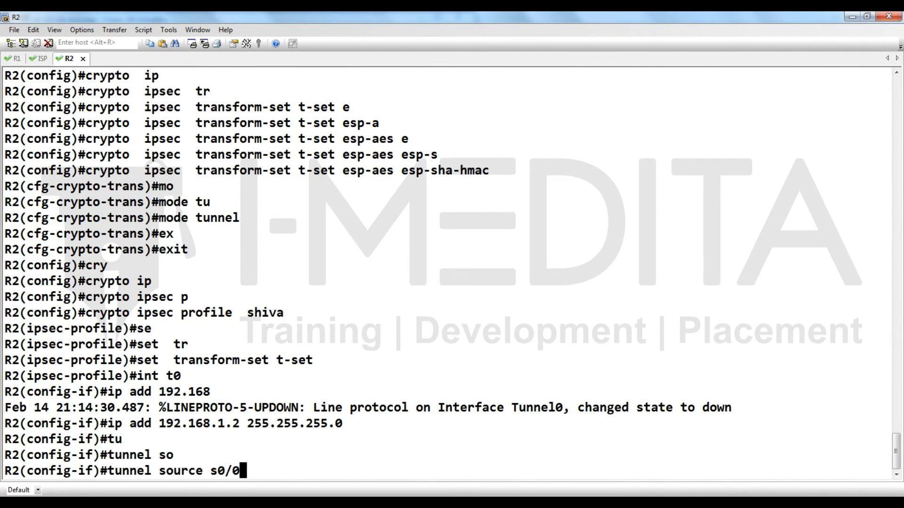
key("Return")
type("tu")
key("Tab")
type("de")
key("Tab")
type("101.1.1.")
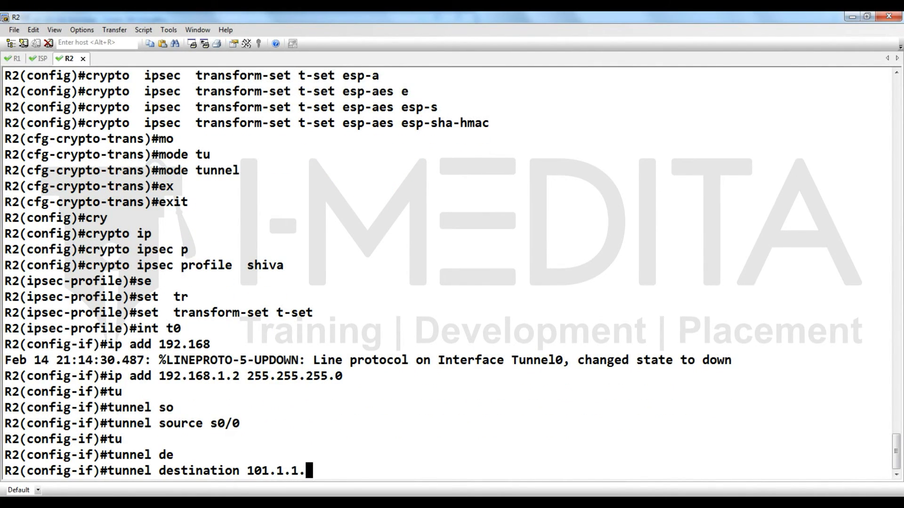
type("100")
key("Return")
- Set Tunnel0 to IPsec IPv4 mode and protect it with IPsec profile shiva
type("tu")
key("Tab")
type("mo")
key("Tab")
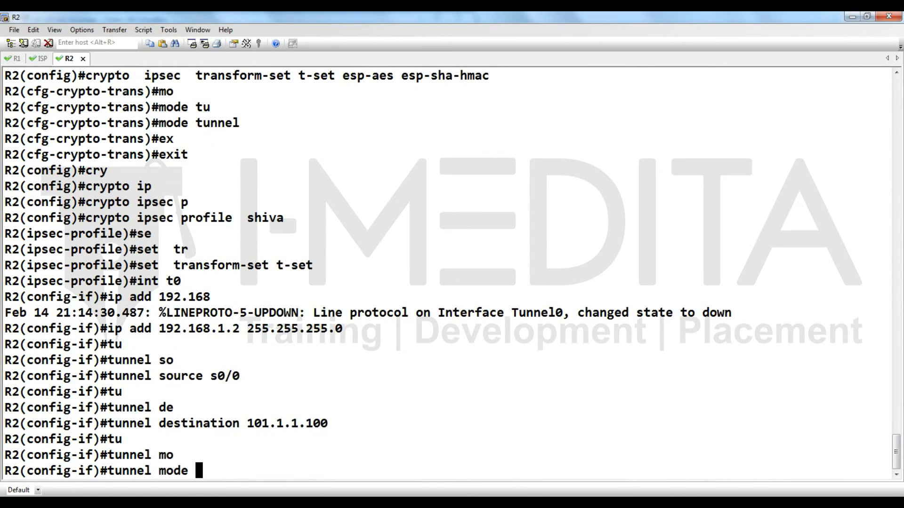
type("ips")
key("Tab")
type("ipv4")
key("Return")
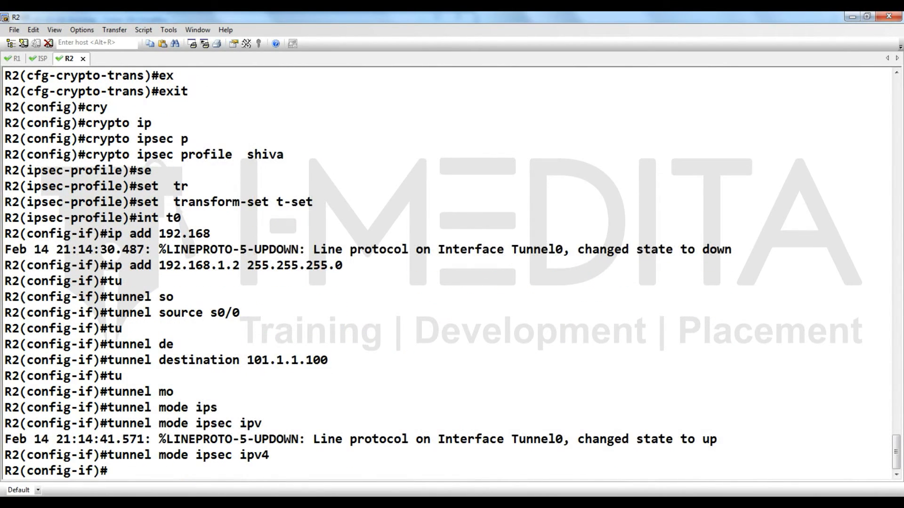
type("tu")
key("Tab")
type("pr")
key("Tab")
type("ip")
key("Tab")
type("p")
key("Tab")
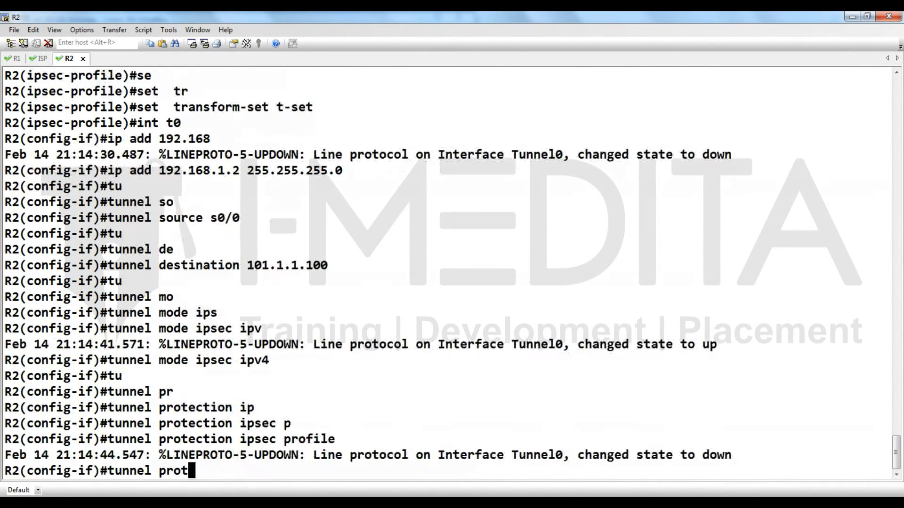
type("shi")
key("Return")
key("Return")
key("Return")
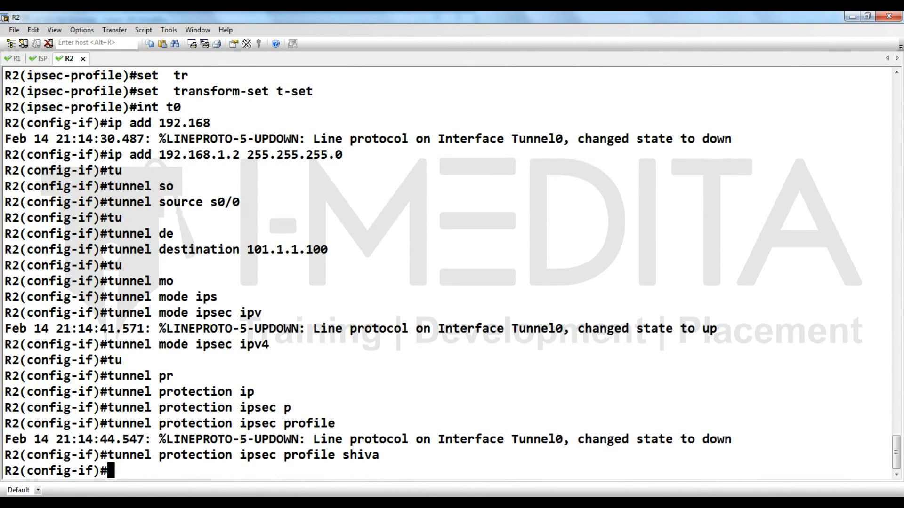
- Add Tunnel0 and interface f0/0 to OSPF 100 area 0
type("ip os")
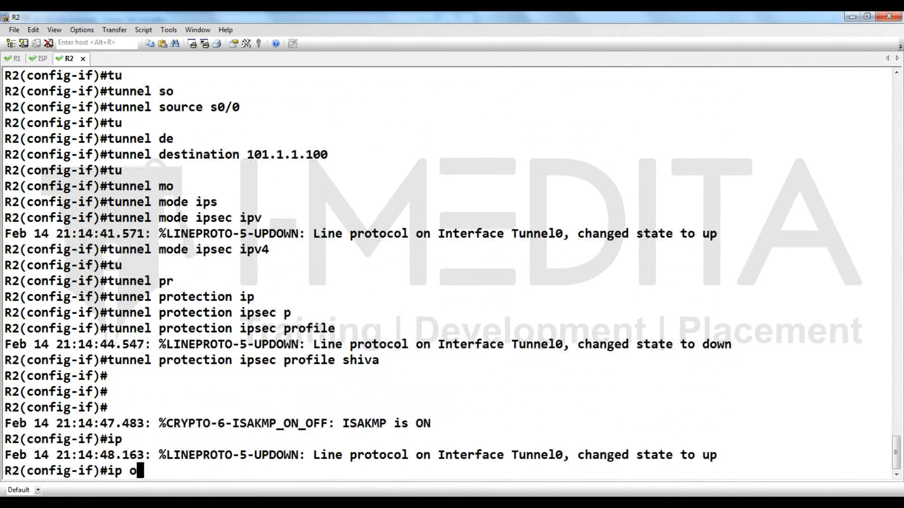
key("Tab")
type("10")
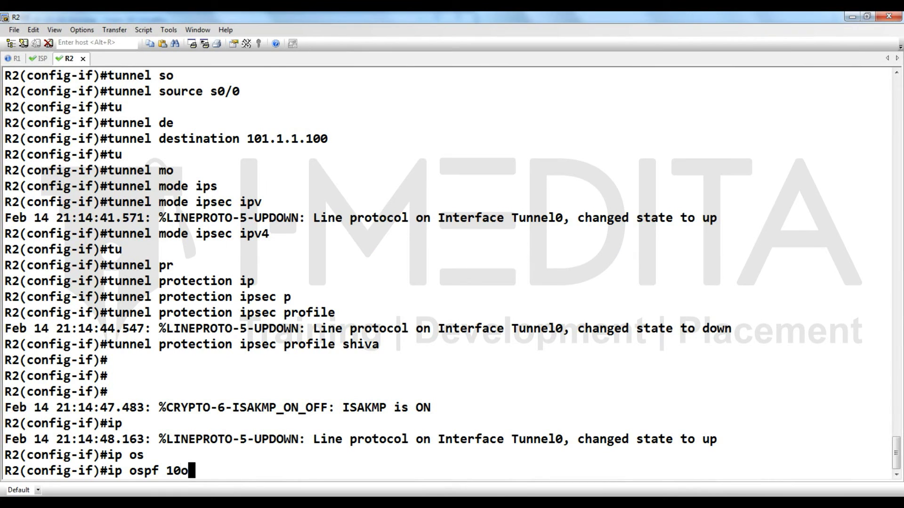
type("0 a")
key("Tab")
type("0")
key("Return")
type("int ")
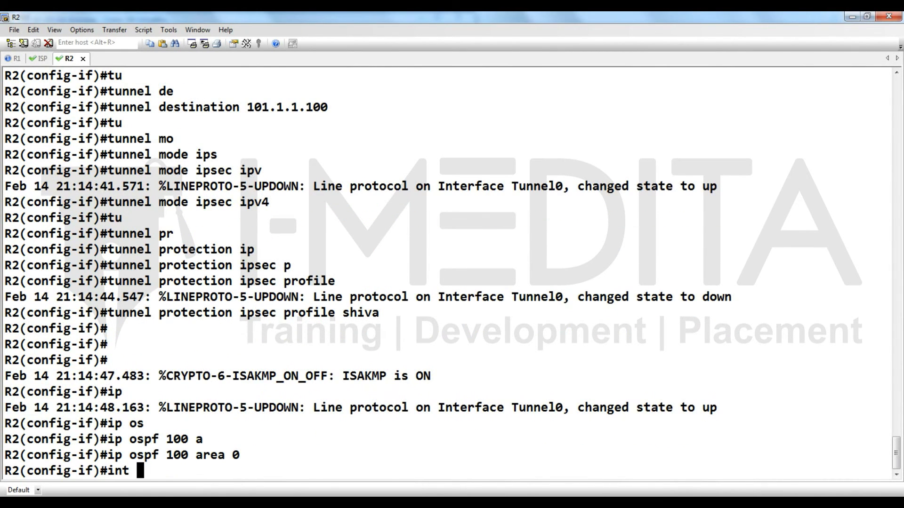
type("f0/0")
key("Return")
key("Up")
key("Up")
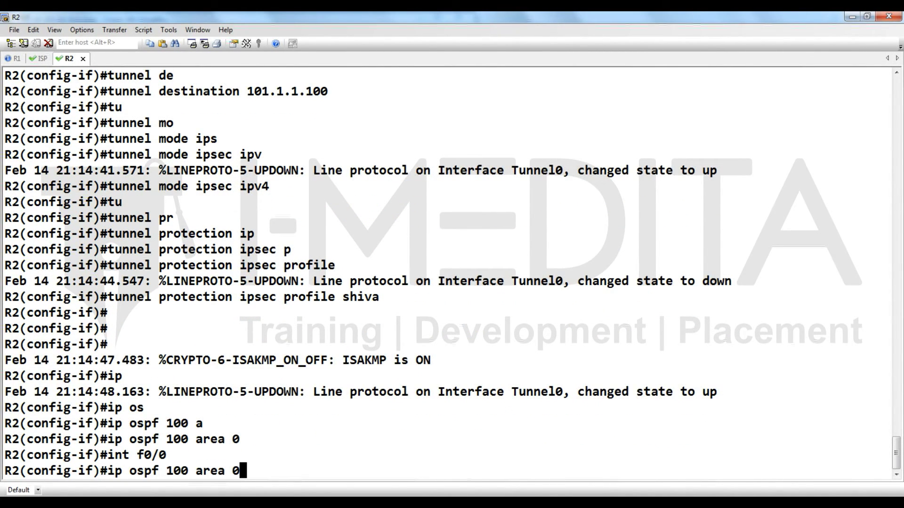
key("Return")
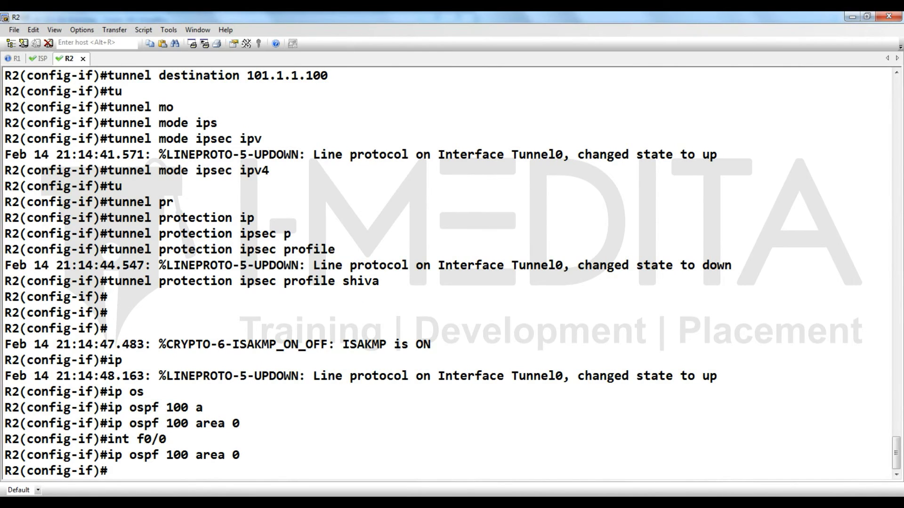
- Highlight the OSPF FULL adjacency messages on R1 and R2
left_click(8, 61)
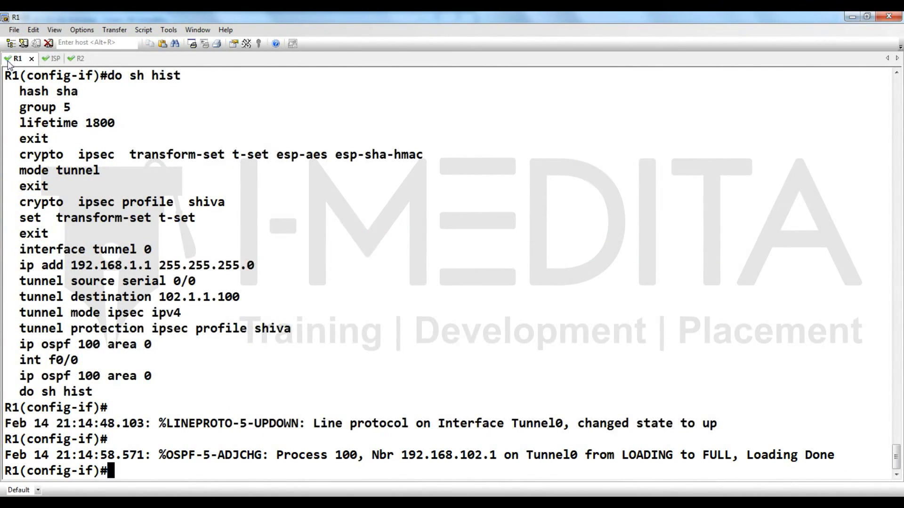
left_click_drag(821, 455, 10, 457)
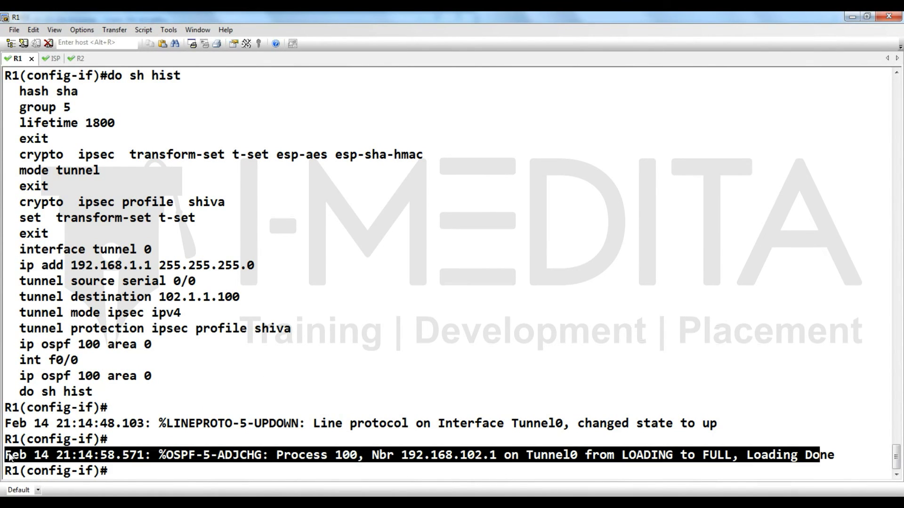
left_click(69, 62)
left_click_drag(834, 455, 4, 464)
left_click(14, 59)
- Exit configuration mode on R1 and confirm the ISAKMP SA is QM_IDLE with 'show crypto isakmp sa'
key("ctrl+z")
type("sh cry")
key("Tab")
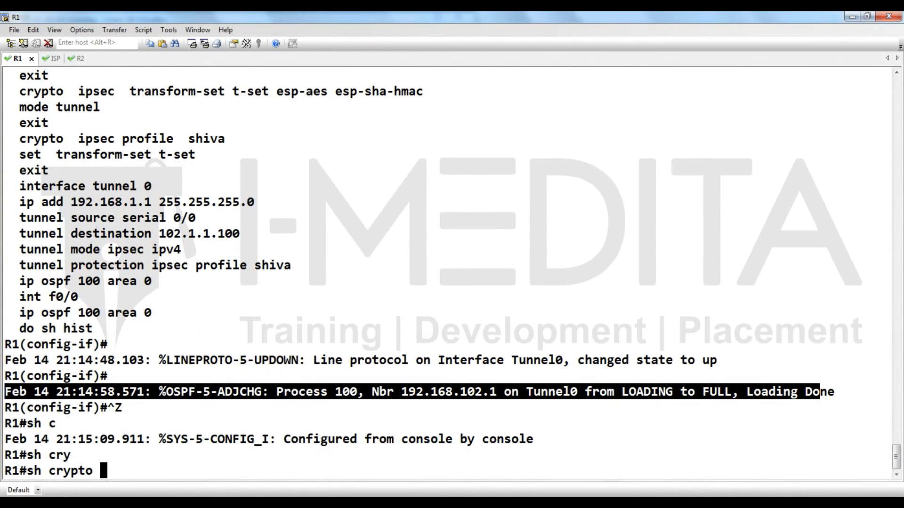
type("is")
key("Tab")
type("sa")
key("Return")
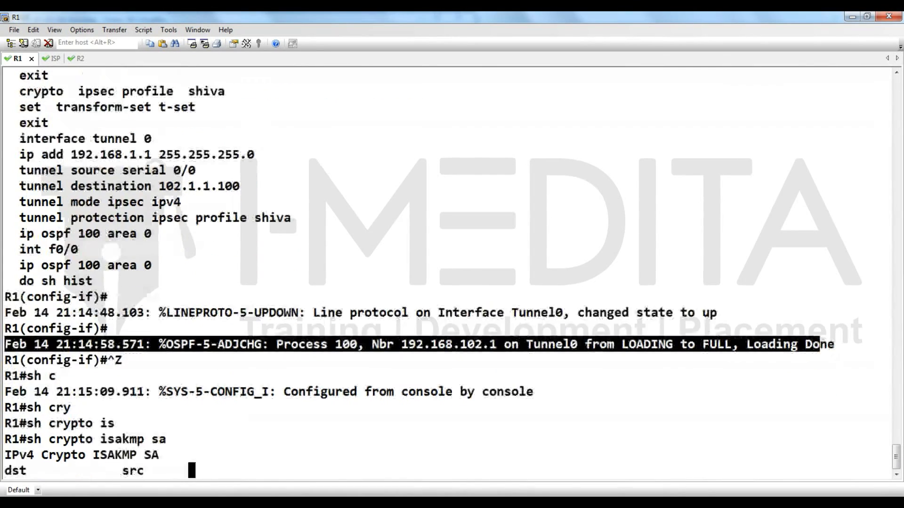
scroll(305, 312, "up", 1)
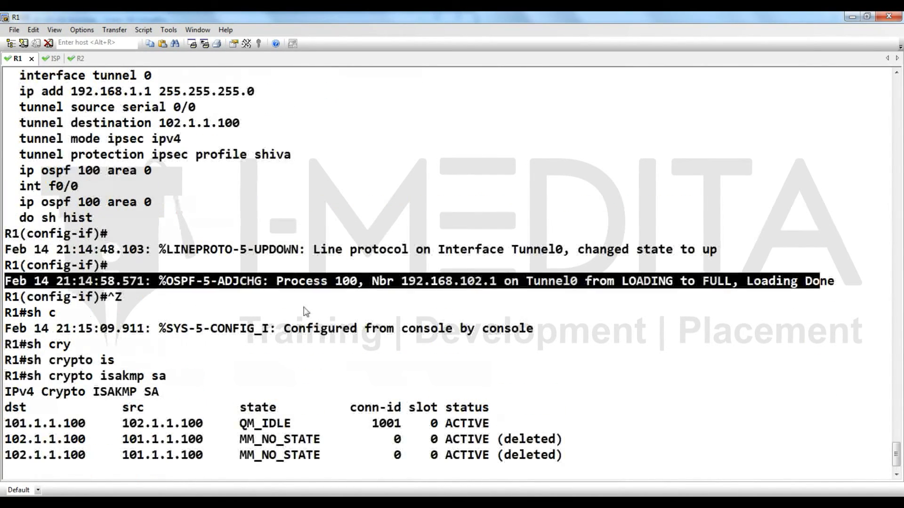
left_click_drag(492, 423, 13, 423)
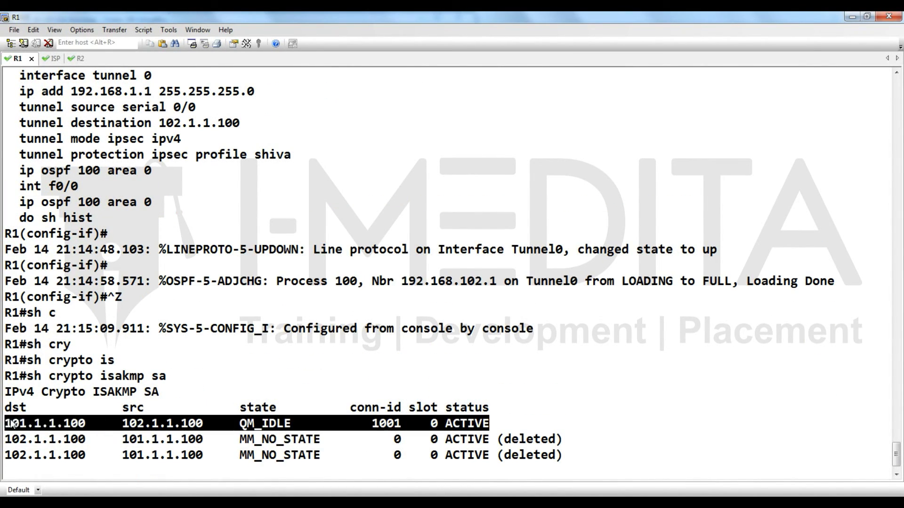
- Display R1's IPsec SA packet counters with 'show crypto ipsec sa'
type("sh cry")
key("Tab")
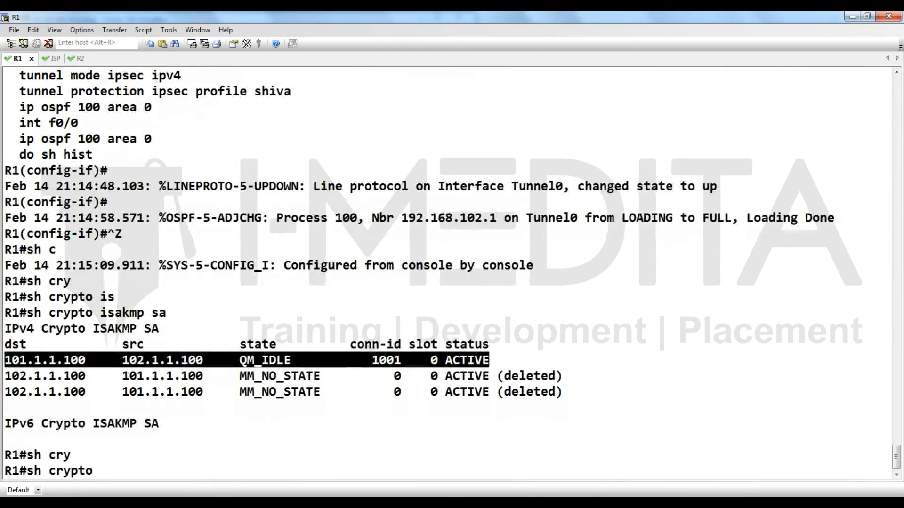
type("ip")
key("Tab")
type("sa")
key("Return")
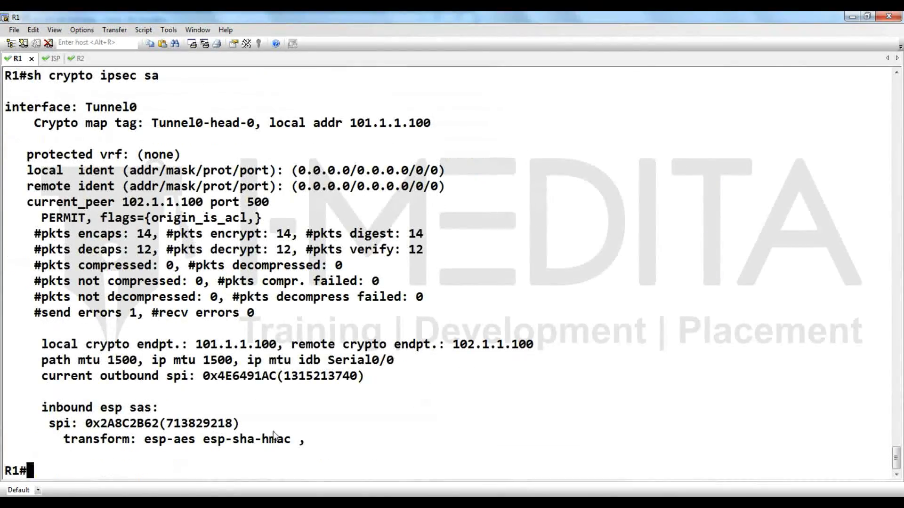
- Highlight the IPsec packet counters, then confirm R1's OSPF neighbour is in FULL state
left_click_drag(423, 250, 1, 241)
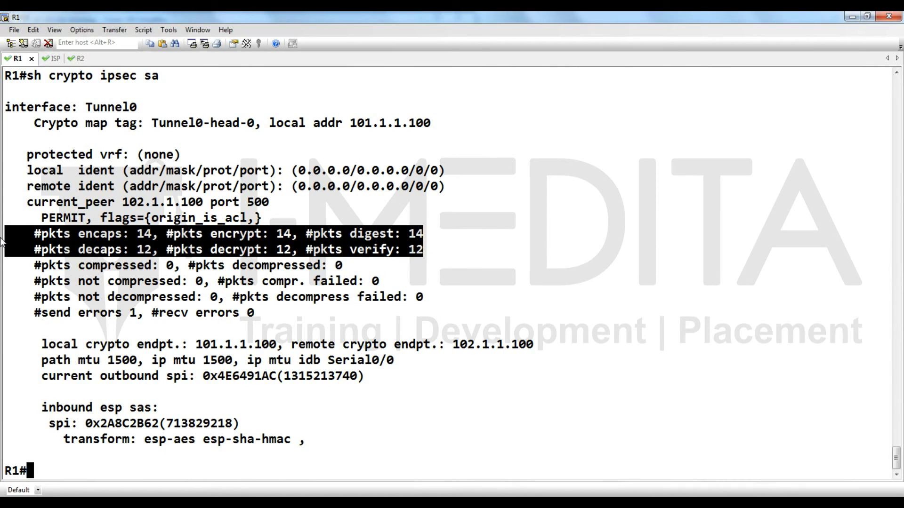
type("sh ip os")
key("Tab")
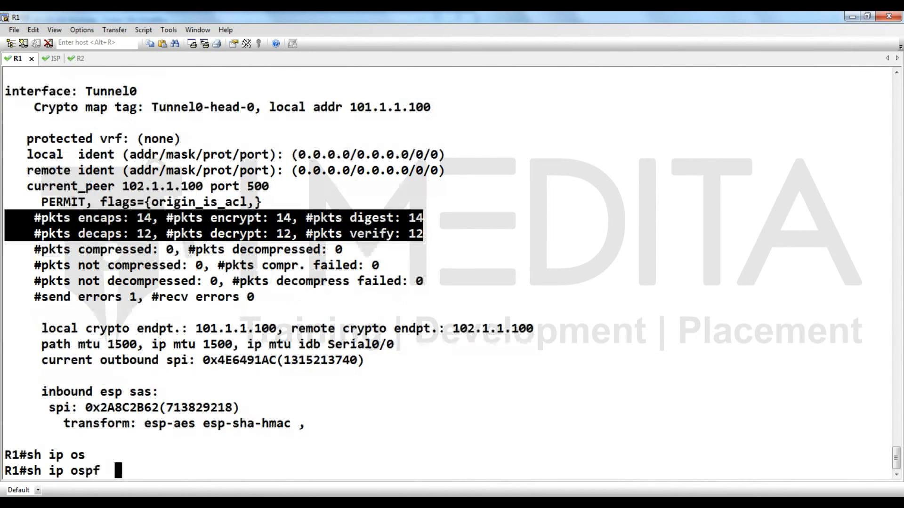
type("ne")
key("Tab")
key("Return")
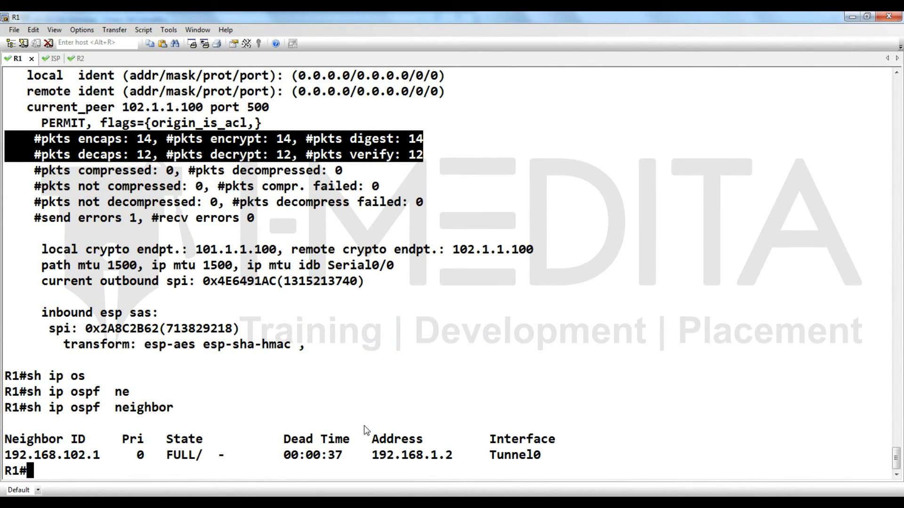
left_click_drag(542, 455, 3, 393)
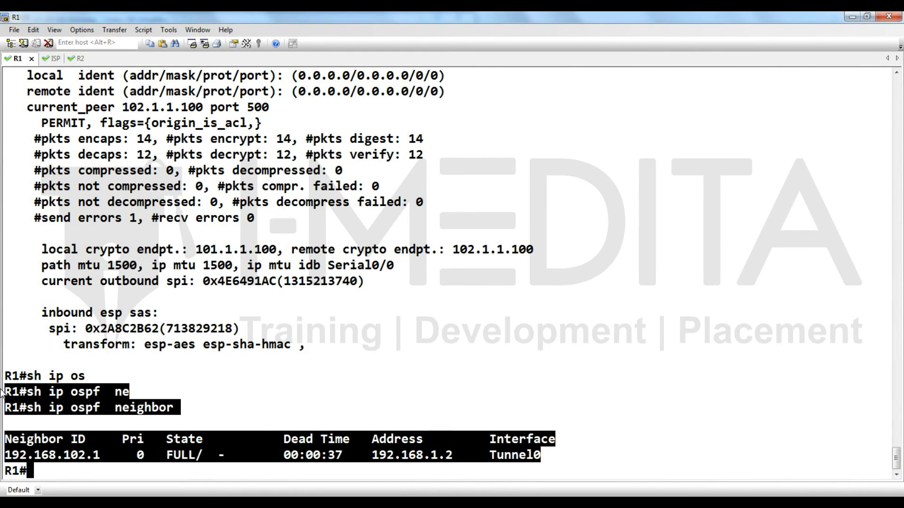
- List R1's OSPF routes to confirm 192.168.102.0/24 is learned via Tunnel0
type("sh ip ro")
key("Tab")
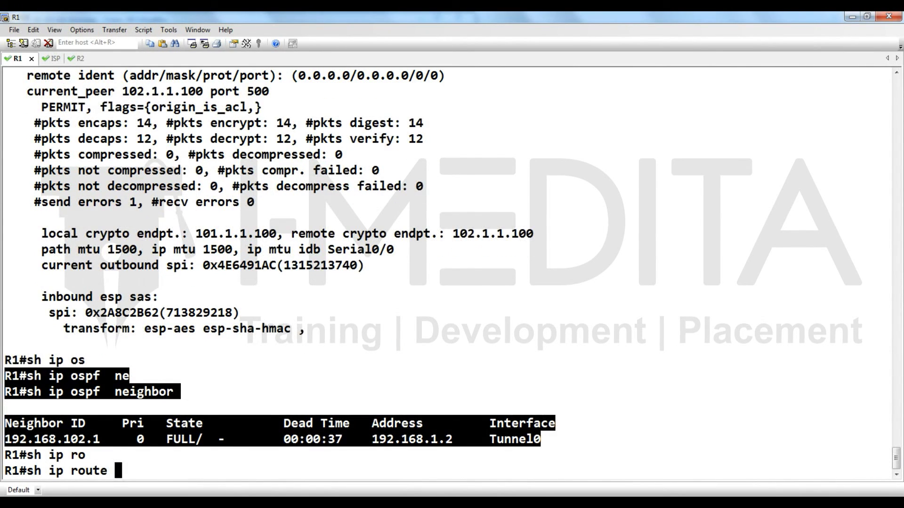
type("os")
key("Tab")
key("Return")
- Ping 192.168.102.1 from source f0/0 with repeat 100
type("pin")
key("Tab")
type("1")
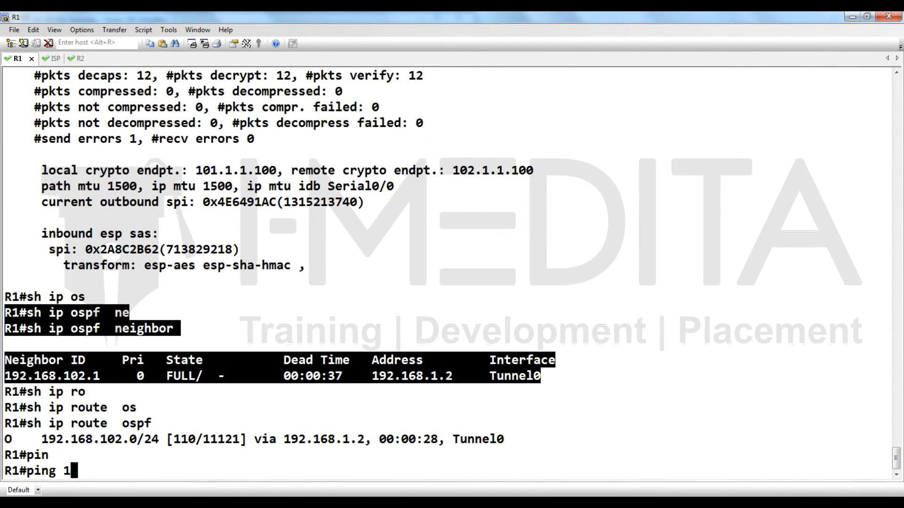
type("92.168.102.1 so")
key("Tab")
type("f0")
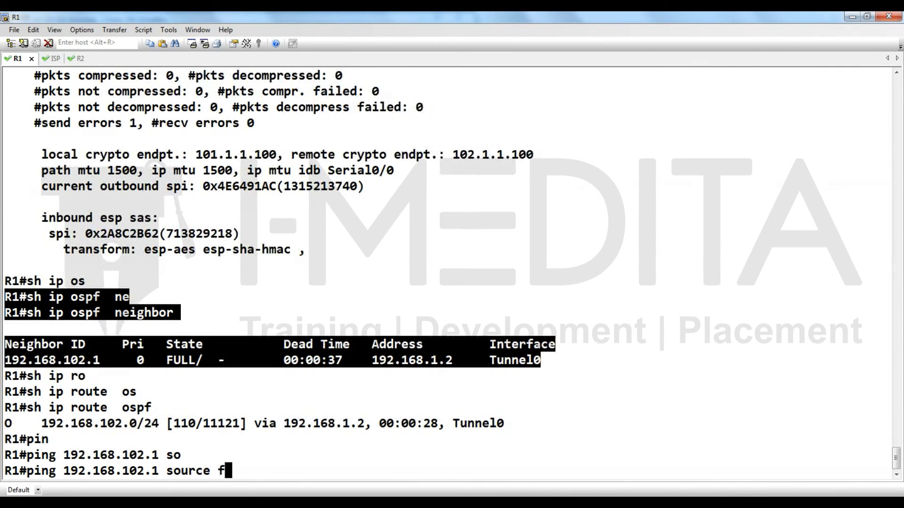
key("Tab")
type("/0 re")
key("Tab")
type("100")
key("Return")
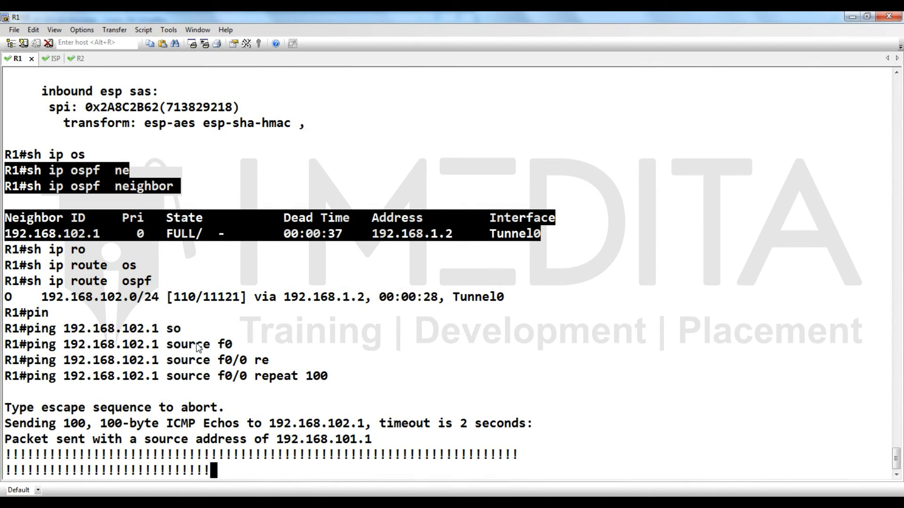
- Show R1's IPsec SAs and highlight the counters: 116 packets encrypted, 115 decrypted
key("Return")
key("Return")
key("Return")
type("sh cry")
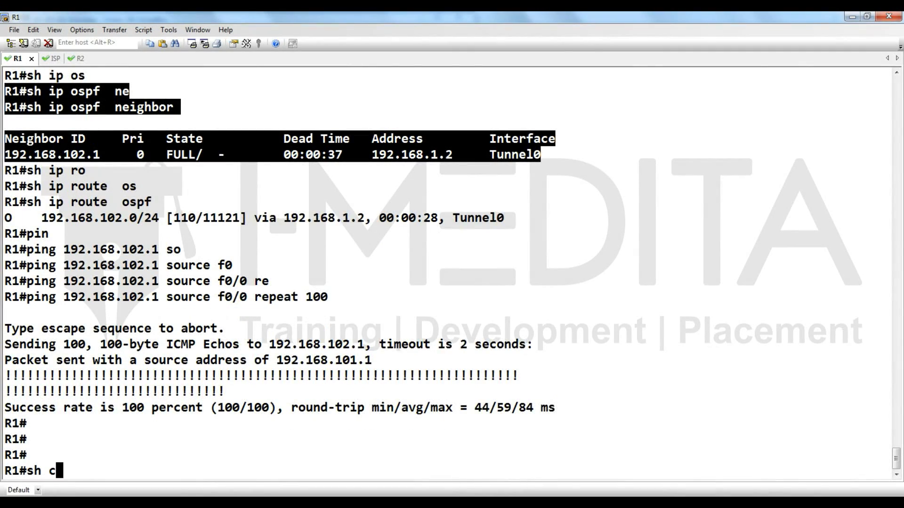
key("Tab")
type("ip")
key("Tab")
type("sa")
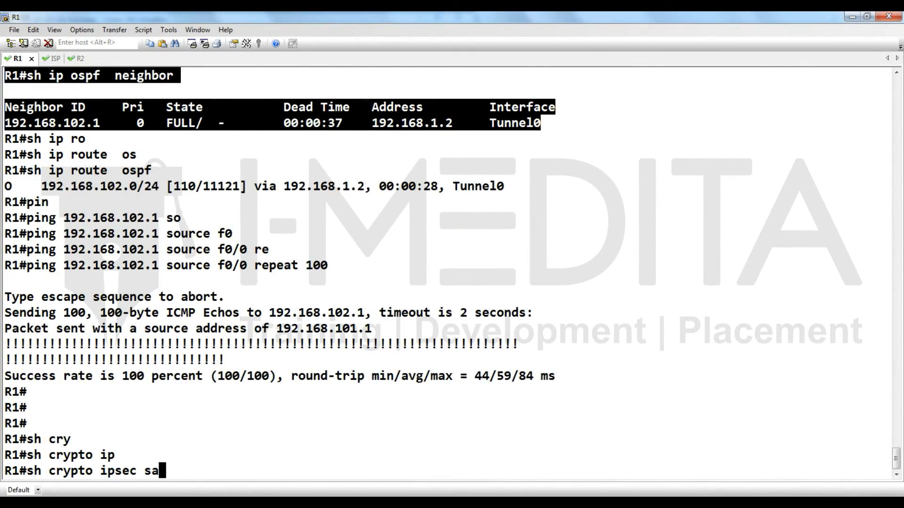
key("Return")
key("q")
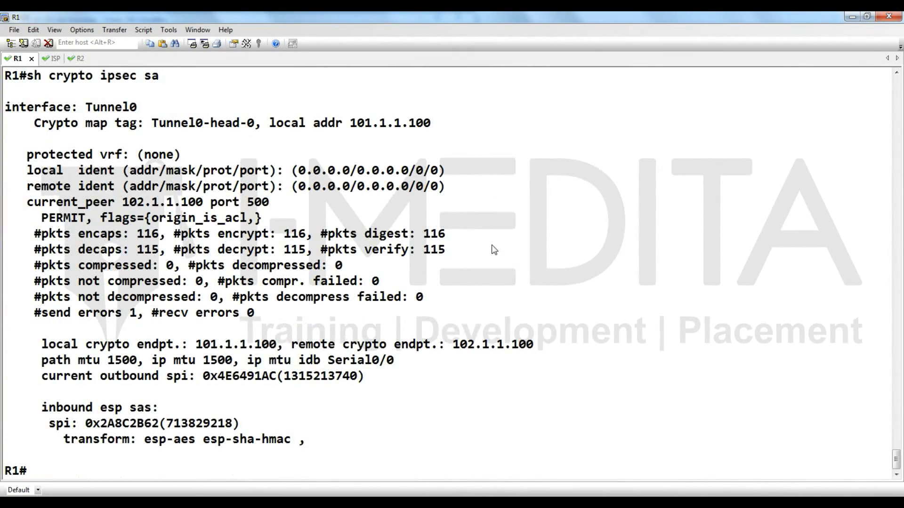
left_click_drag(493, 249, 1, 241)
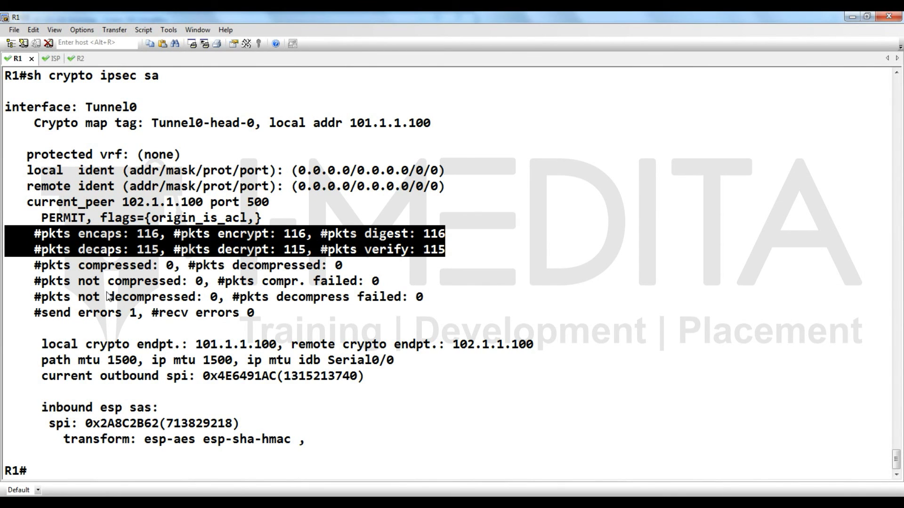
- Return to the GNS3 lab topology with nothing selected
key("alt+Tab")
left_click(623, 270)
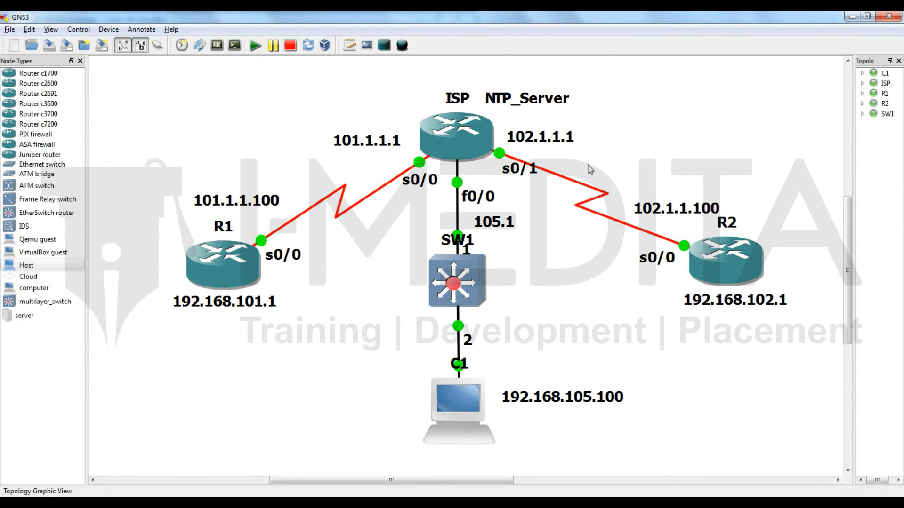
mouse_move(467, 256)
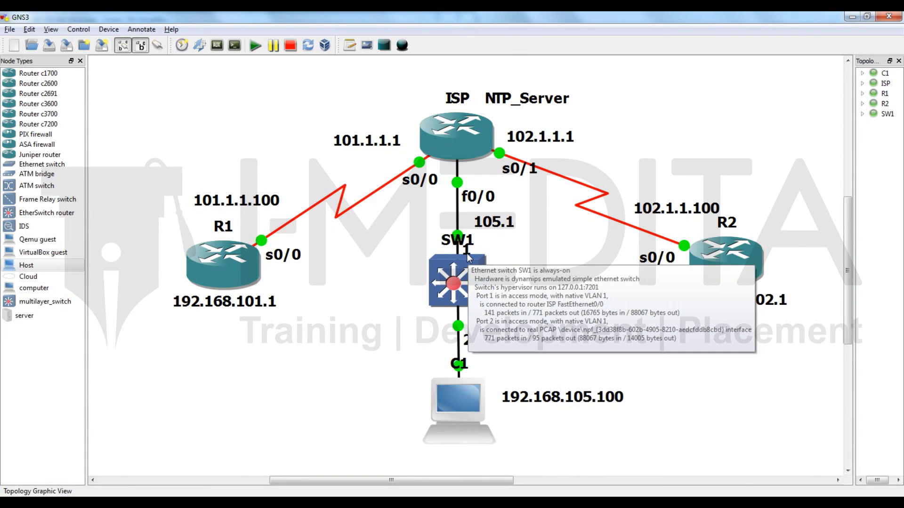